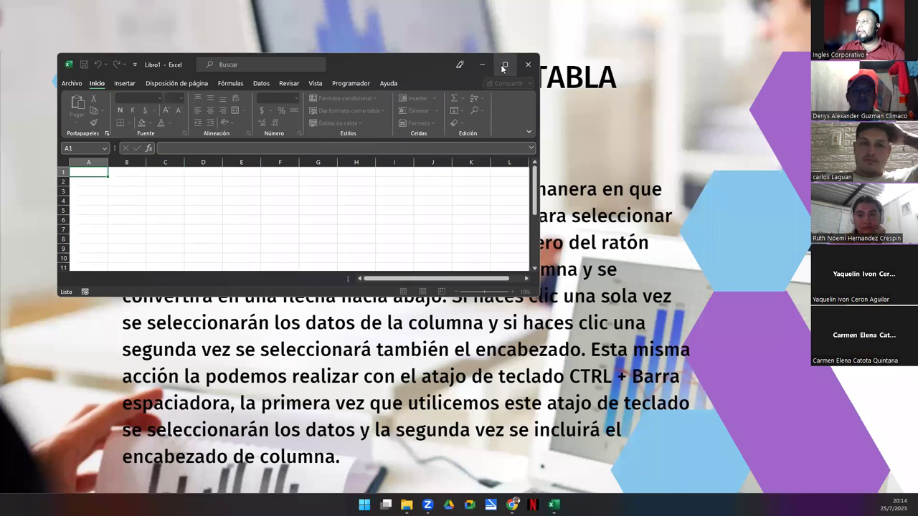
Type the headers DUI, Nombre, Apellido, Telefono and Email across B3:F3
{"action": "scroll", "coordinate": [243, 226], "scroll_direction": "up", "scroll_amount": 6}
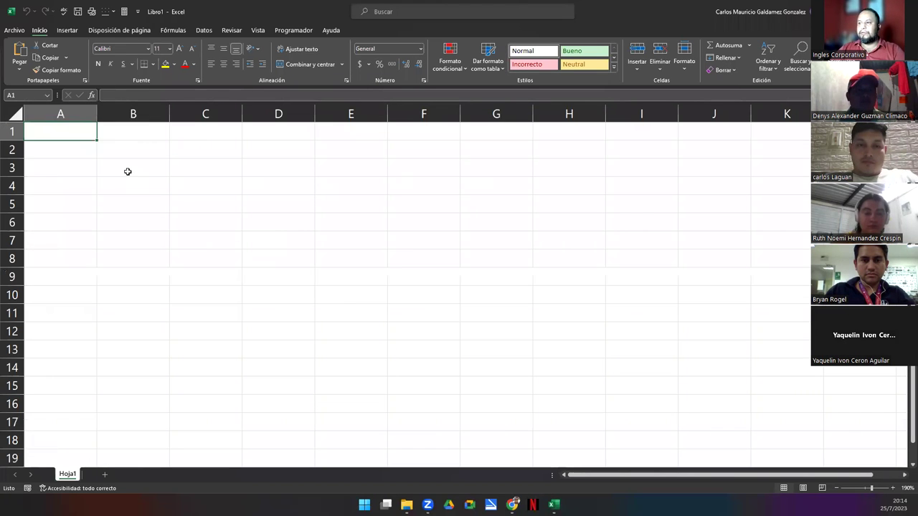
{"action": "left_click", "coordinate": [128, 171]}
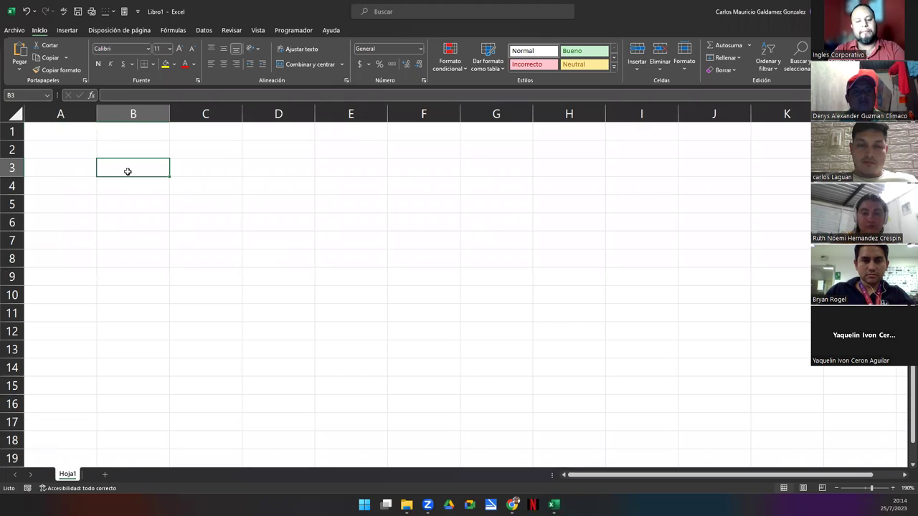
{"action": "type", "text": "DUI"}
{"action": "key", "text": "Tab"}
{"action": "type", "text": "No"}
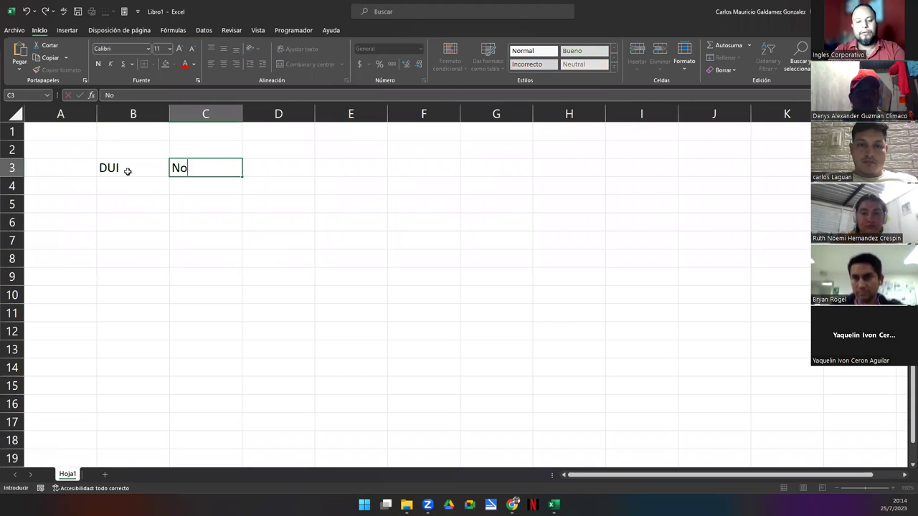
{"action": "type", "text": "mbre"}
{"action": "key", "text": "Tab"}
{"action": "type", "text": "Apellido"}
{"action": "key", "text": "Tab"}
{"action": "type", "text": "Telefono"}
{"action": "key", "text": "Tab"}
{"action": "type", "text": "Email"}
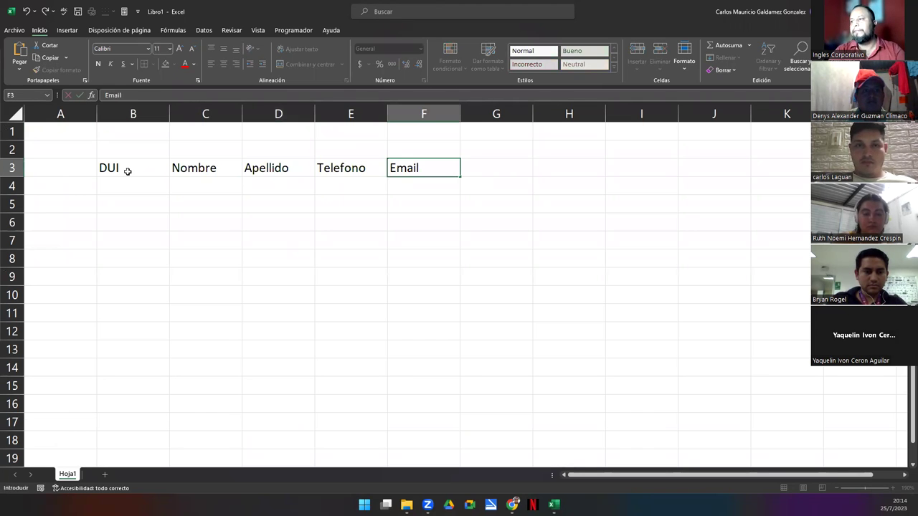
{"action": "key", "text": "Return"}
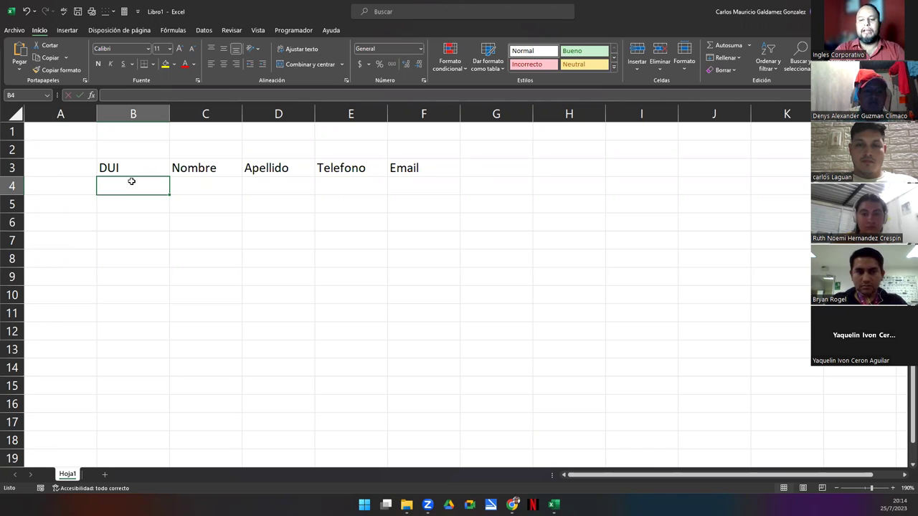
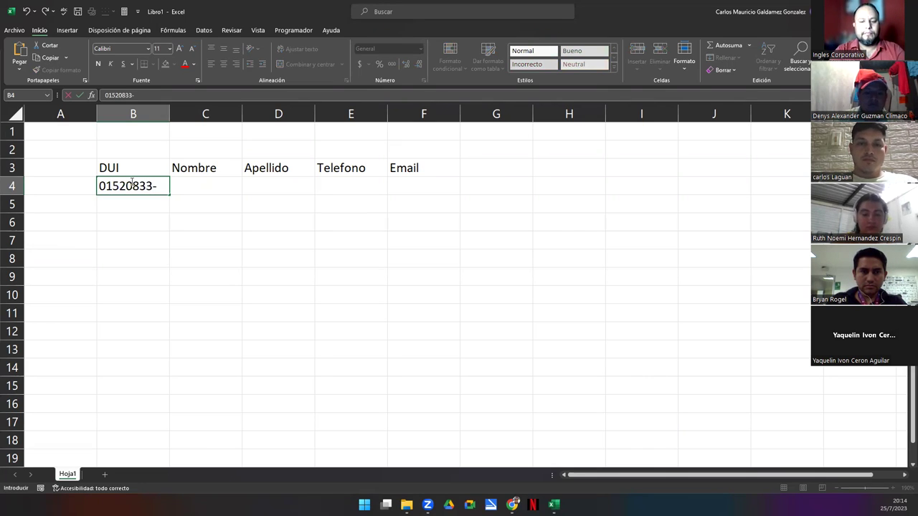
{"action": "key", "text": "Return"}
{"action": "left_click", "coordinate": [164, 191]}
{"action": "left_click_drag", "start_coordinate": [170, 193], "coordinate": [160, 332]}
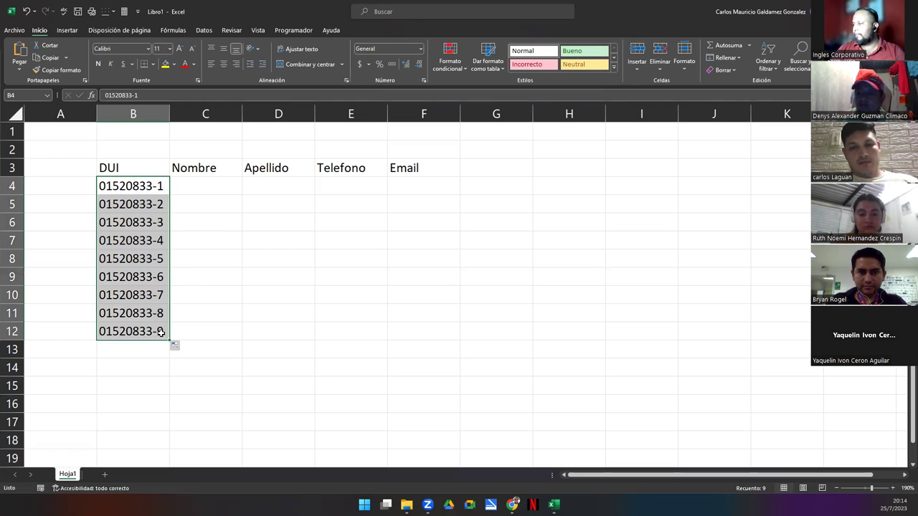
{"action": "left_click_drag", "start_coordinate": [168, 342], "coordinate": [169, 361]}
{"action": "double_click", "coordinate": [164, 359]}
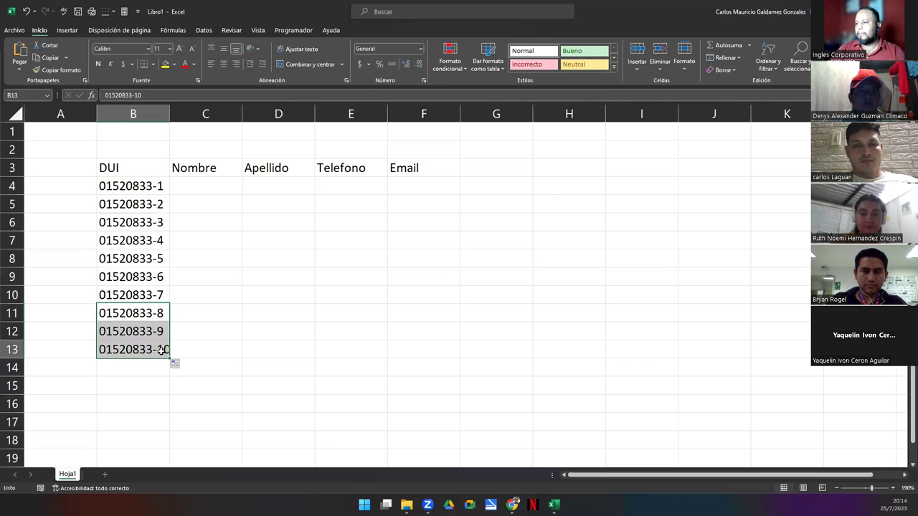
{"action": "key", "text": "BackSpace"}
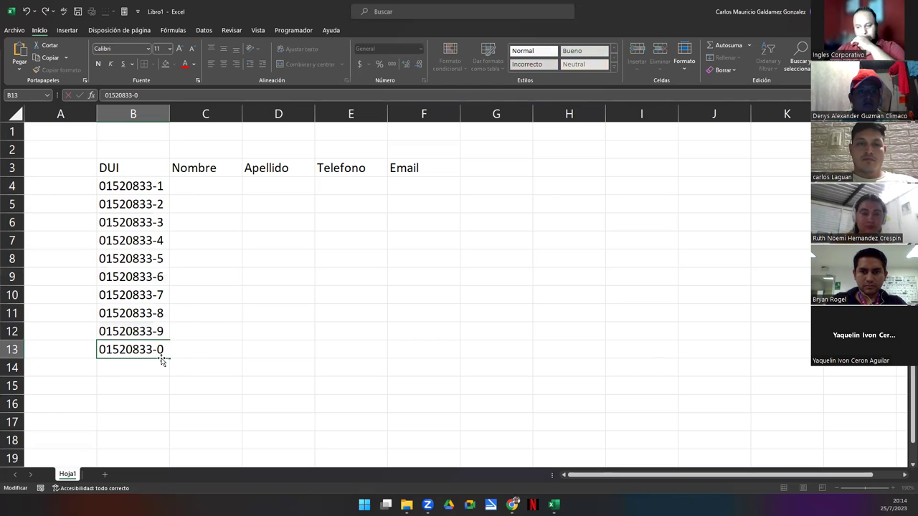
{"action": "key", "text": "Return"}
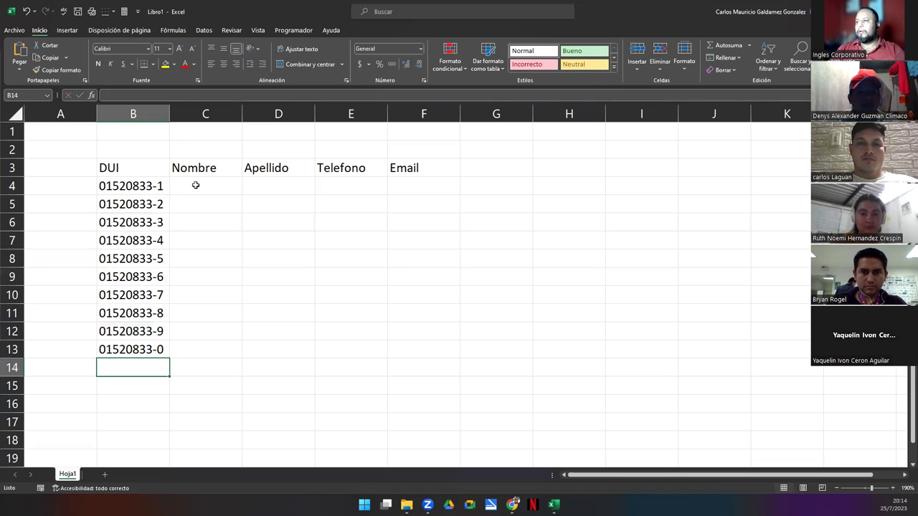
Enter first names Juan, Antonio, Marcos, Maria and Elen in C4:C8
{"action": "left_click", "coordinate": [195, 185]}
{"action": "key", "text": "Return"}
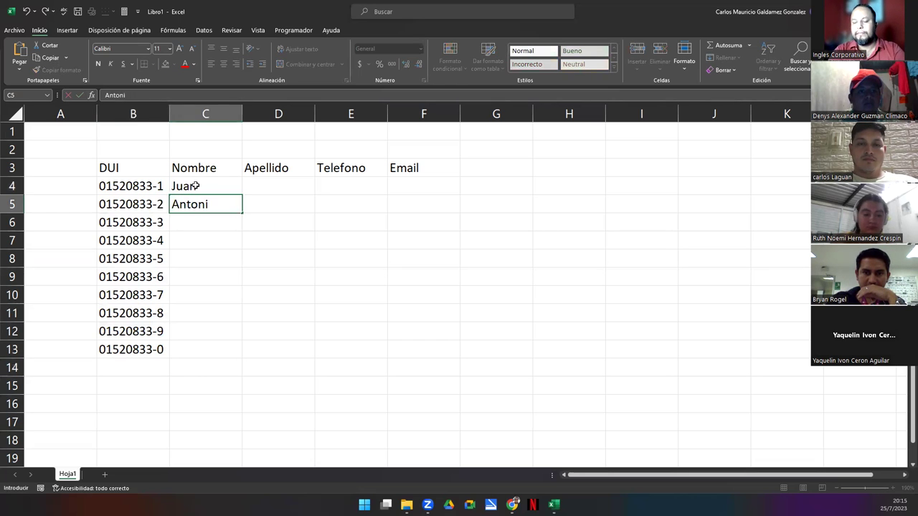
{"action": "key", "text": "Return"}
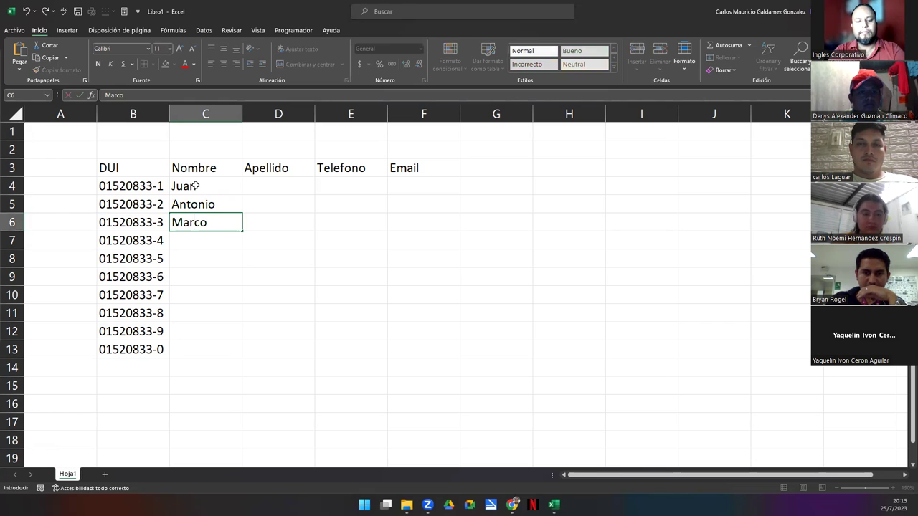
{"action": "key", "text": "Return"}
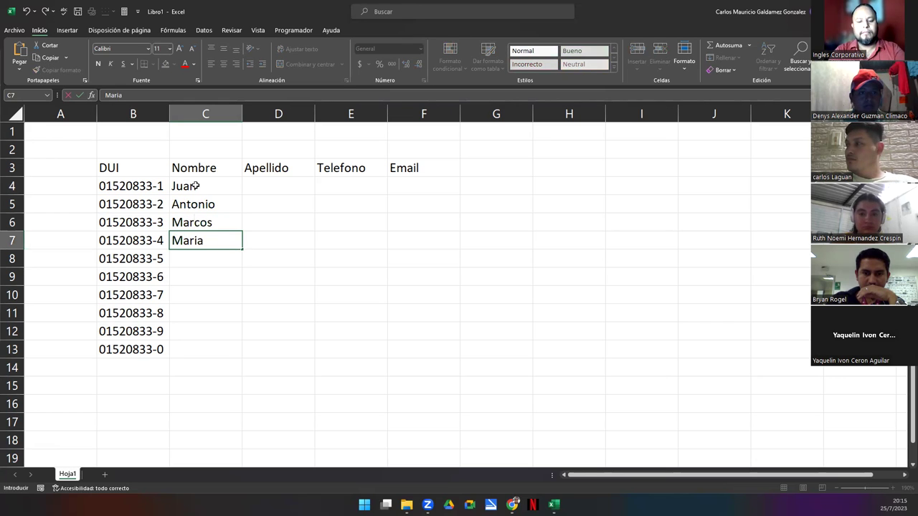
{"action": "key", "text": "Return"}
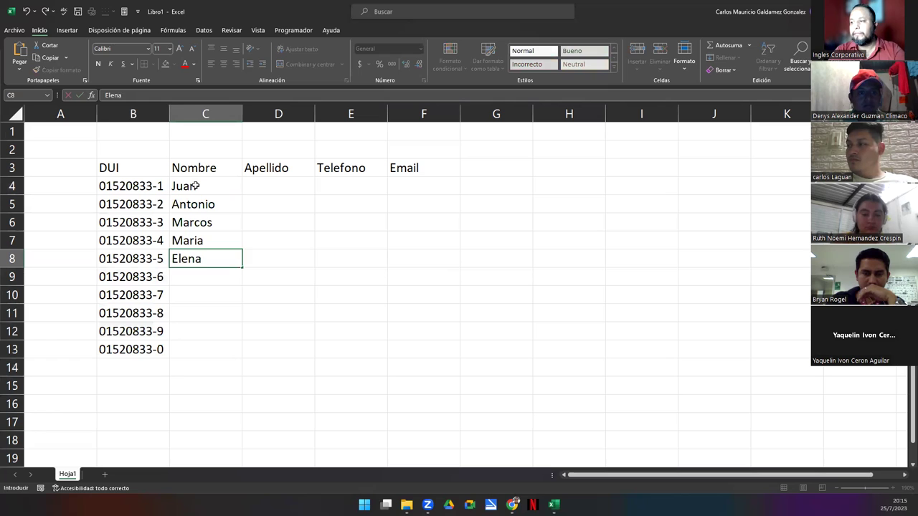
{"action": "key", "text": "Return"}
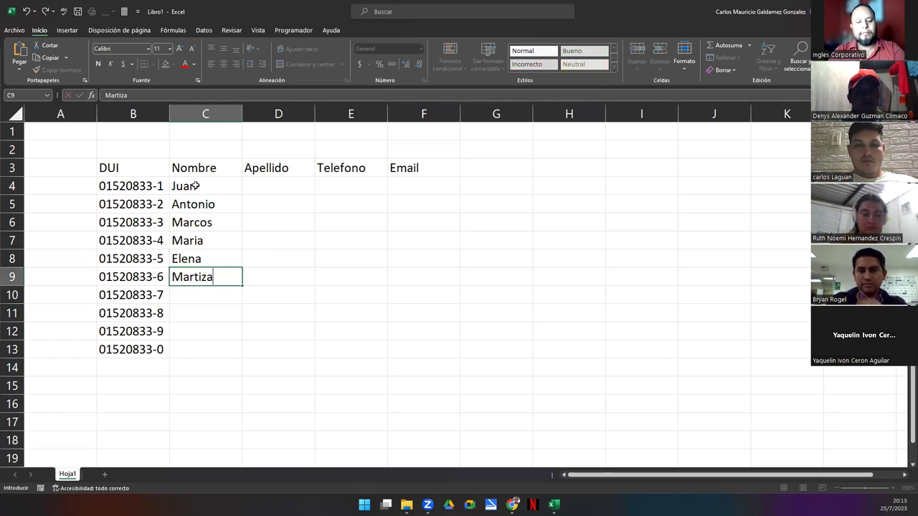
Enter first names Martiza, Karla, Carolina, Jose and Johana in C9:C13
{"action": "key", "text": "Return"}
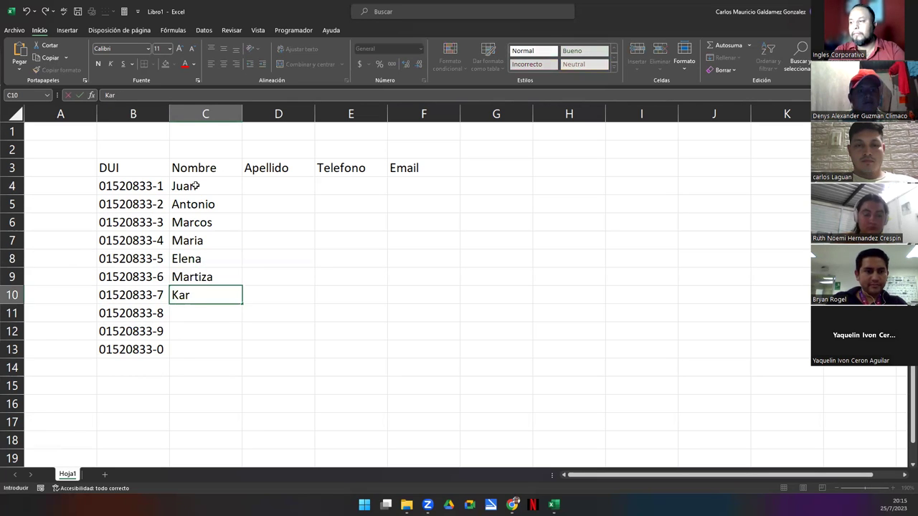
{"action": "key", "text": "Return"}
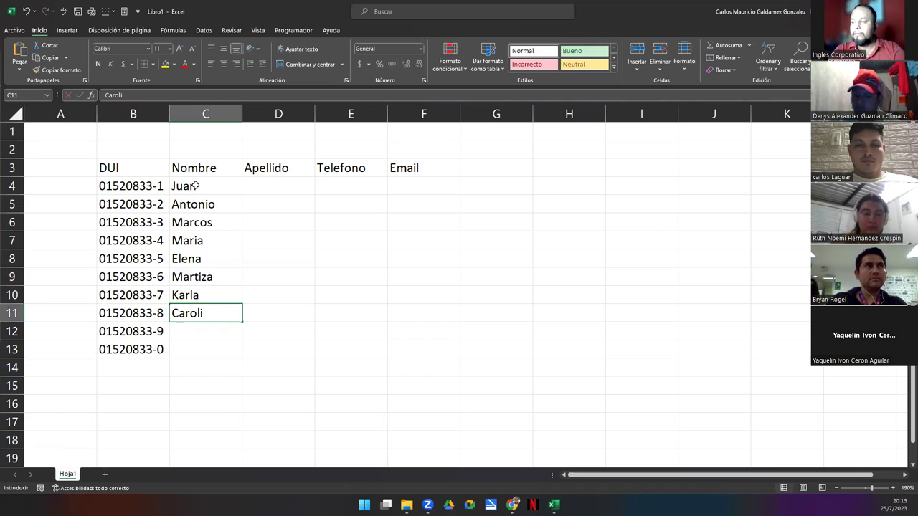
{"action": "key", "text": "Return"}
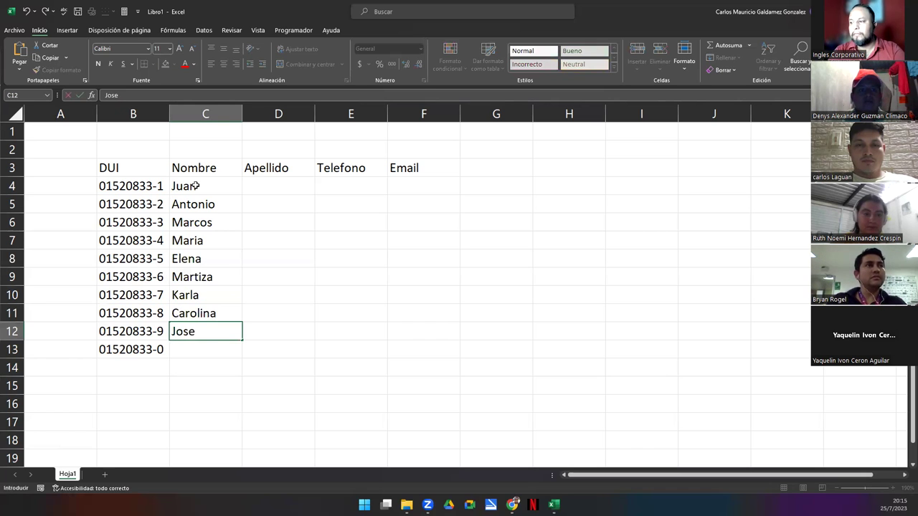
{"action": "key", "text": "Return"}
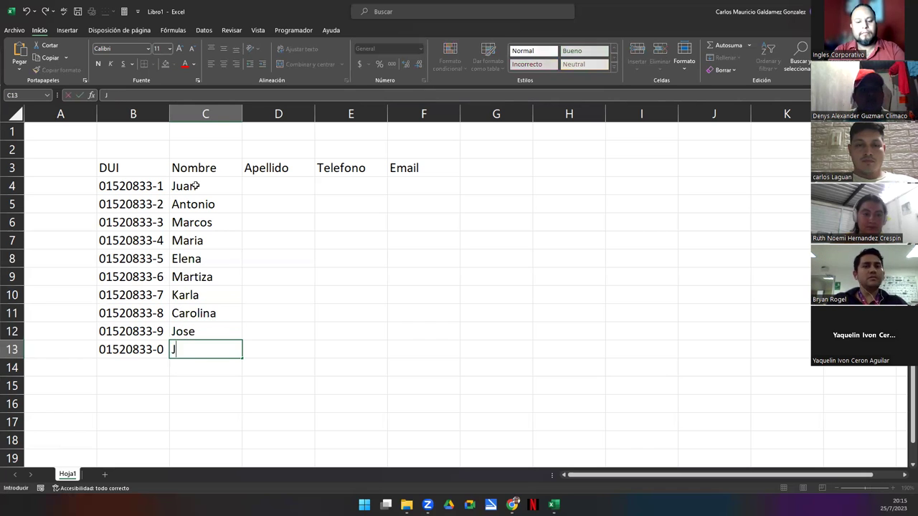
{"action": "key", "text": "Tab"}
{"action": "key", "text": "ctrl+Up"}
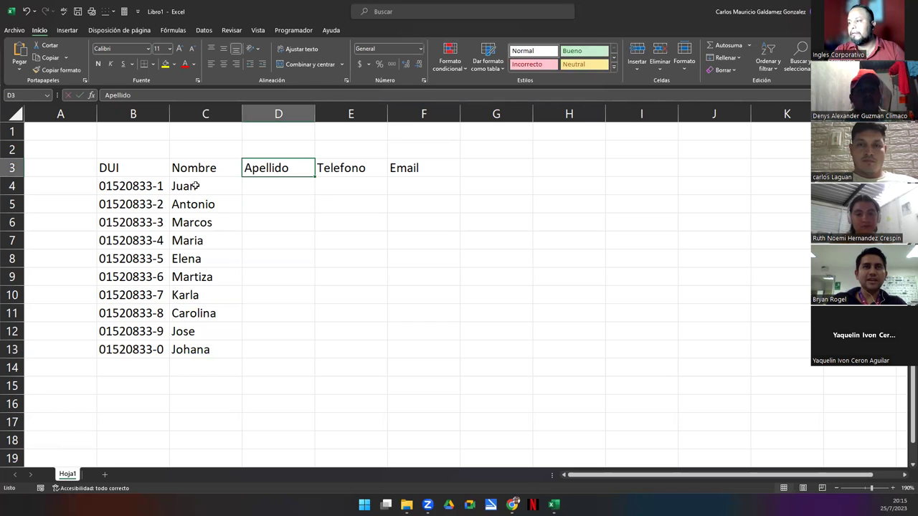
{"action": "key", "text": "Down"}
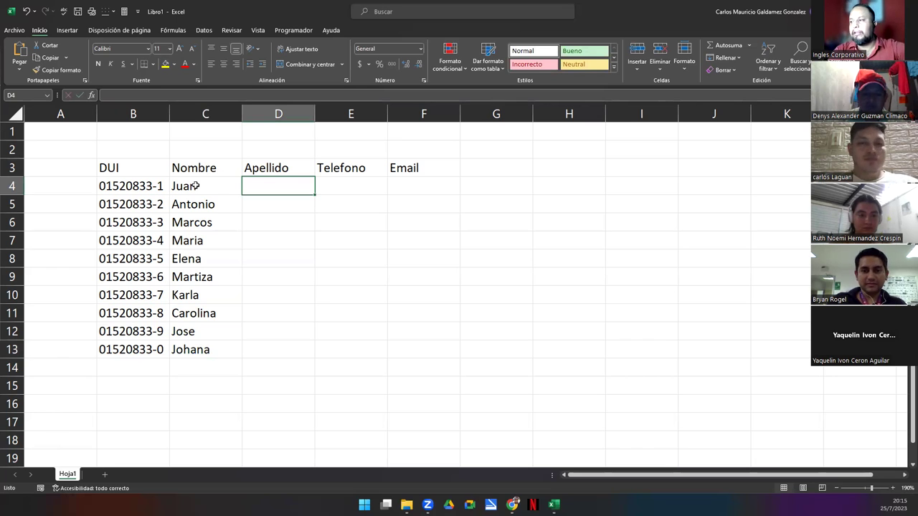
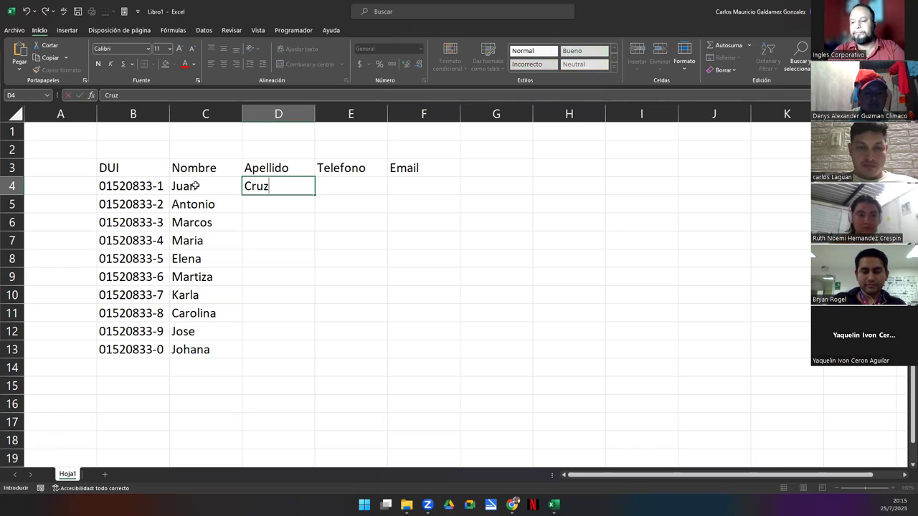
{"action": "key", "text": "Return"}
{"action": "key", "text": "ctrl+Return"}
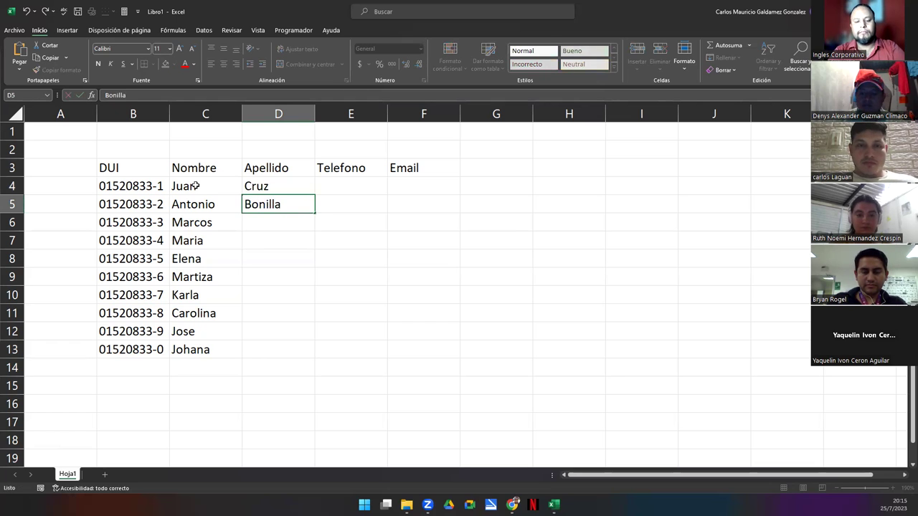
{"action": "key", "text": "Return"}
{"action": "type", "text": "aC"}
{"action": "key", "text": "BackSpace"}
{"action": "key", "text": "BackSpace"}
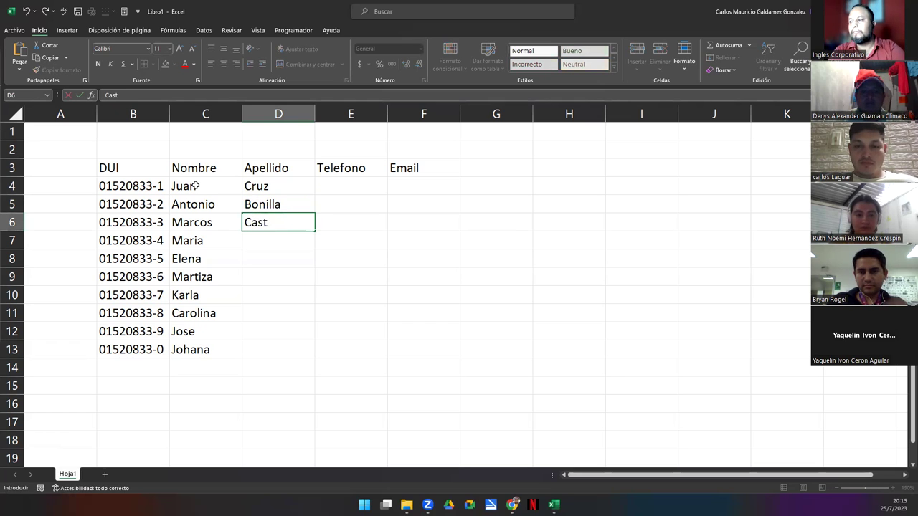
{"action": "key", "text": "Return"}
{"action": "key", "text": "Return"}
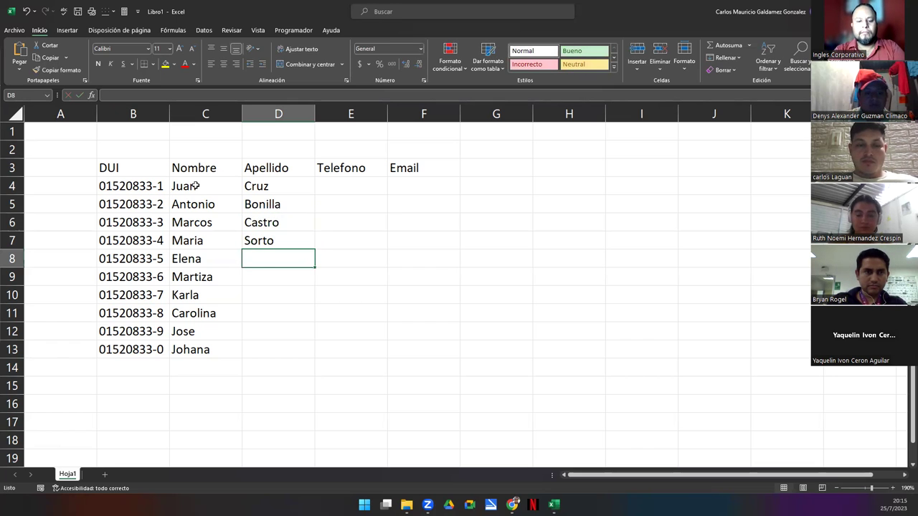
{"action": "key", "text": "Return"}
{"action": "key", "text": "Return"}
{"action": "key", "text": "Return"}
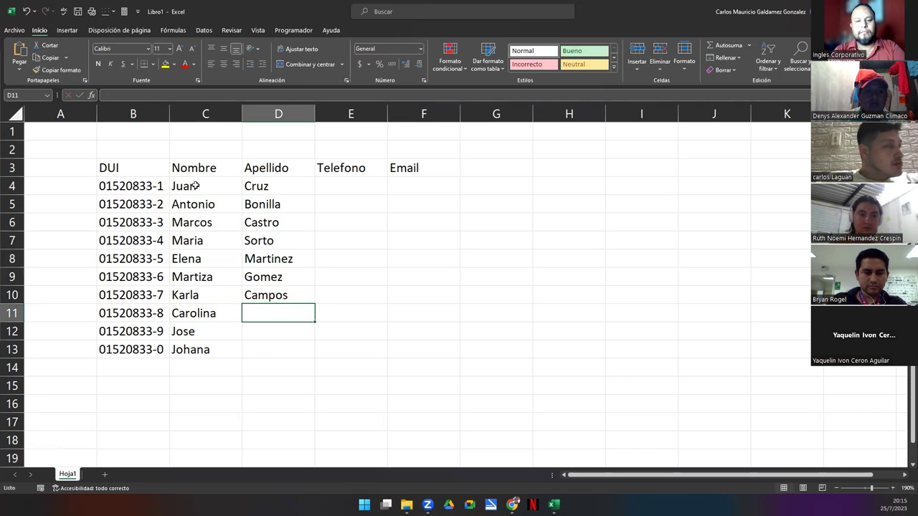
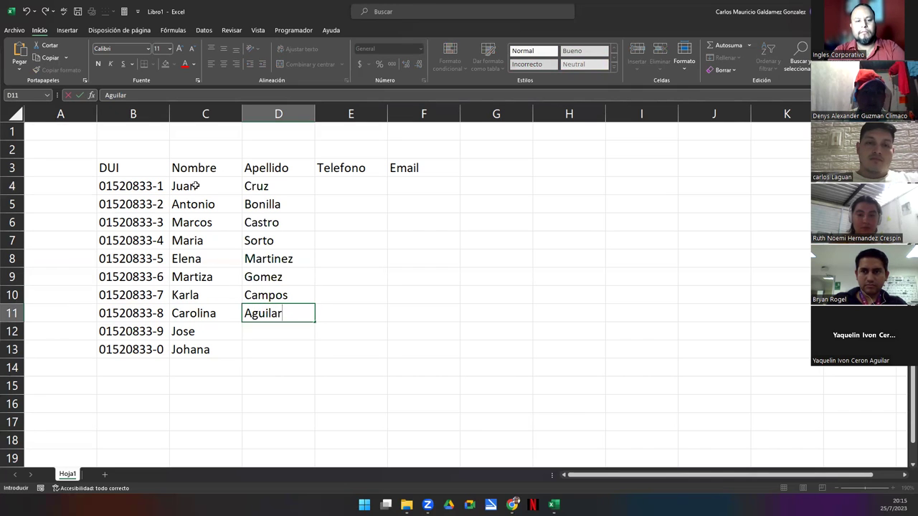
{"action": "key", "text": "Return"}
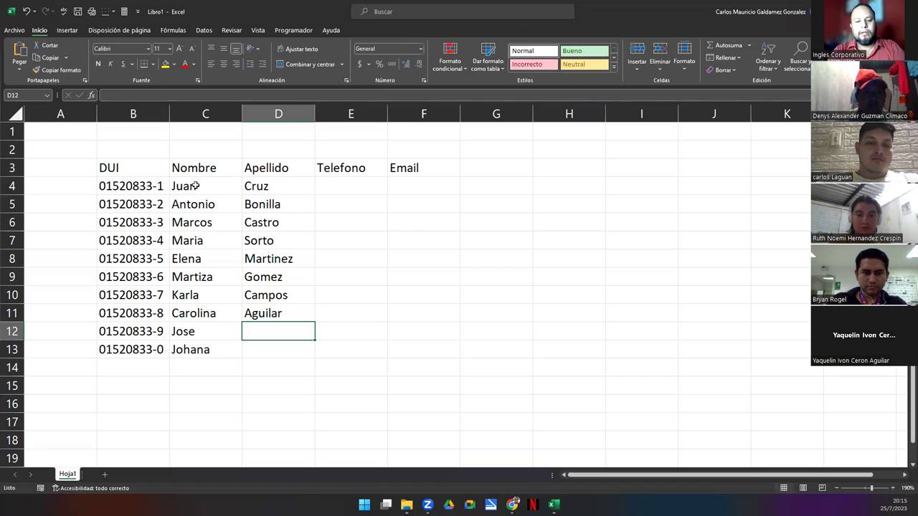
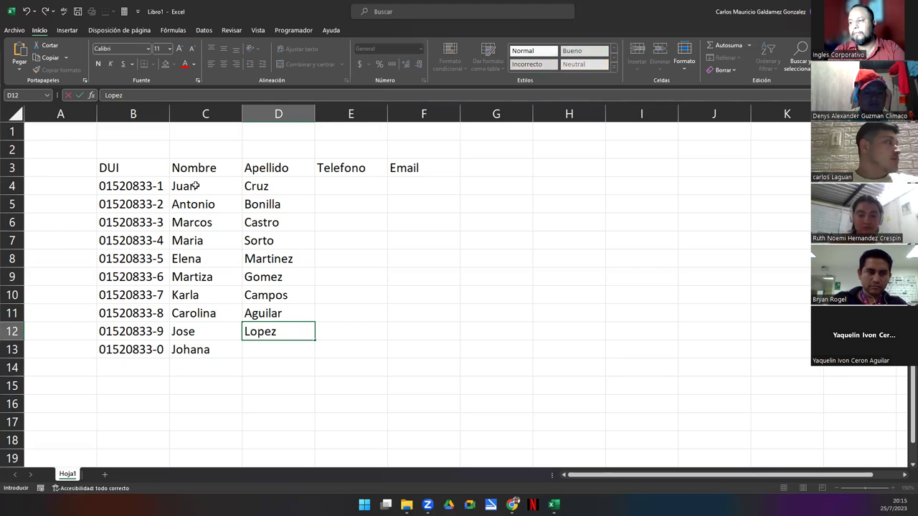
{"action": "key", "text": "Return"}
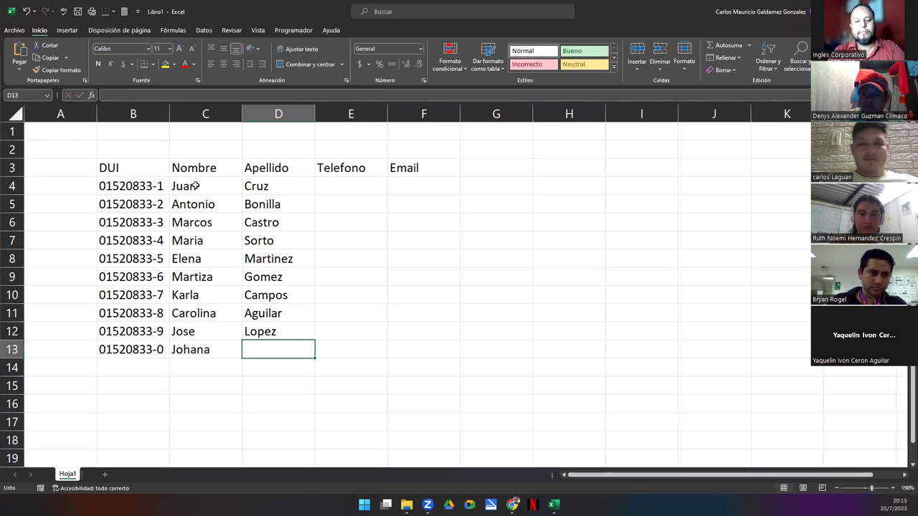
{"action": "key", "text": "Return"}
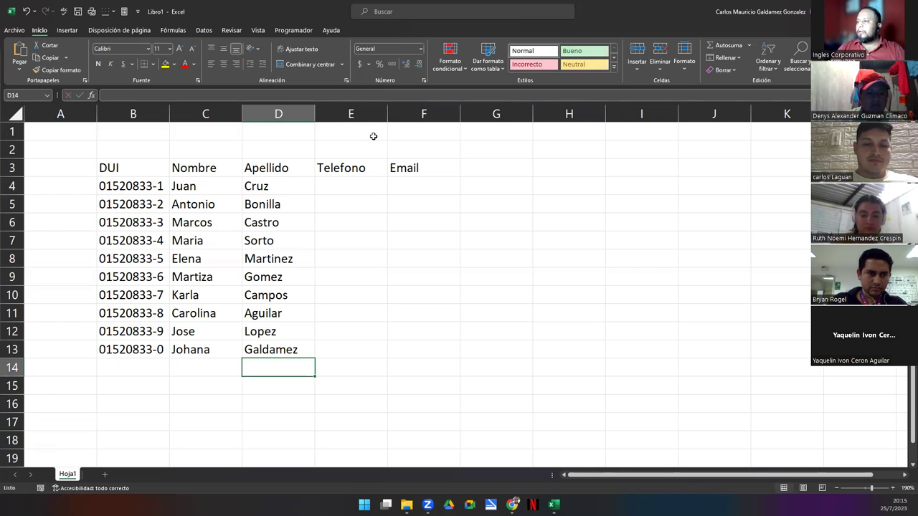
{"action": "left_click", "coordinate": [360, 186]}
Enter 67889901 in E4 and fill it down to E13 as a Serie de relleno
{"action": "type", "text": "6"}
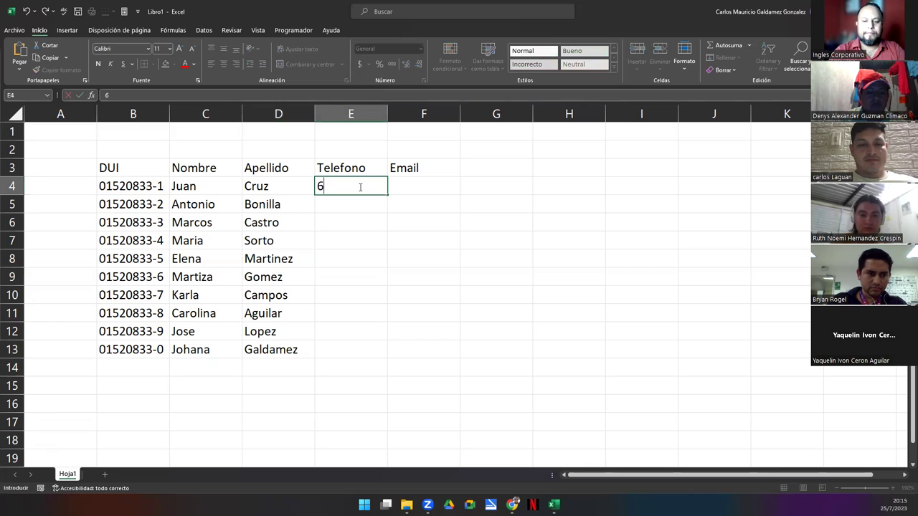
{"action": "type", "text": "7889901"}
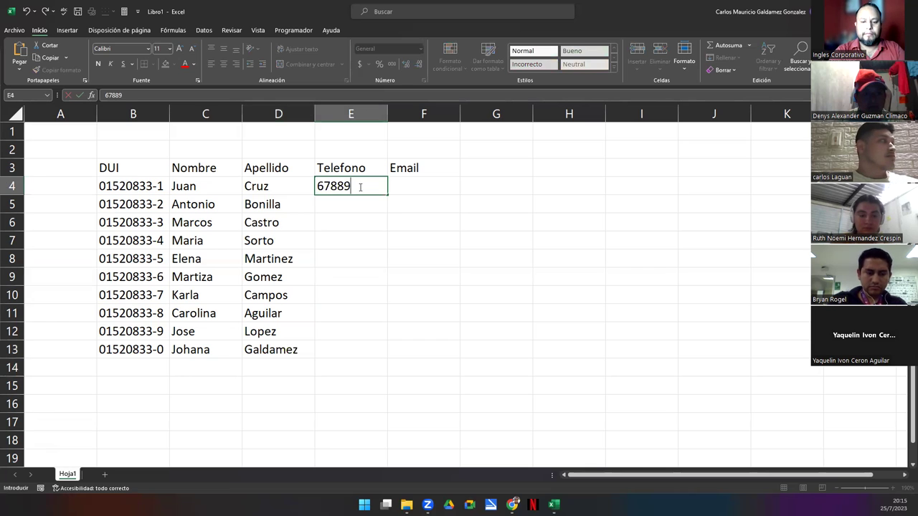
{"action": "key", "text": "Return"}
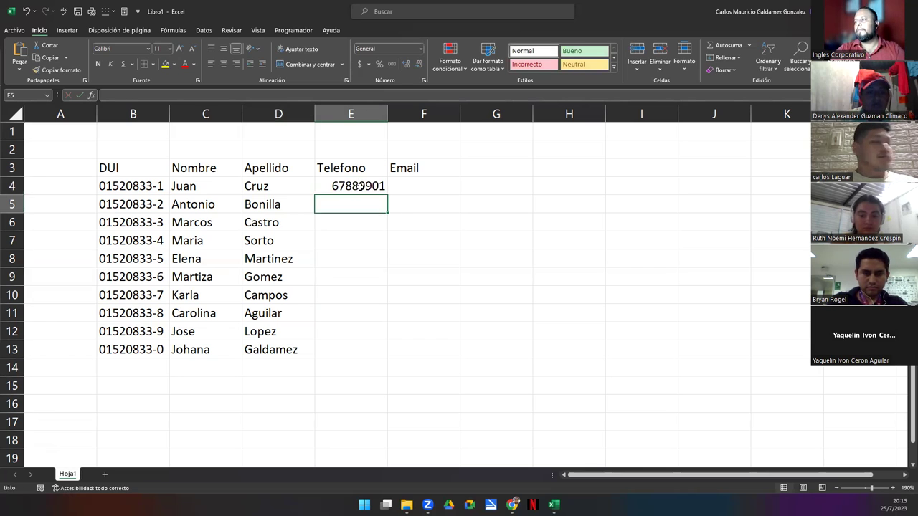
{"action": "left_click", "coordinate": [360, 187]}
{"action": "left_click_drag", "start_coordinate": [387, 194], "coordinate": [369, 362]}
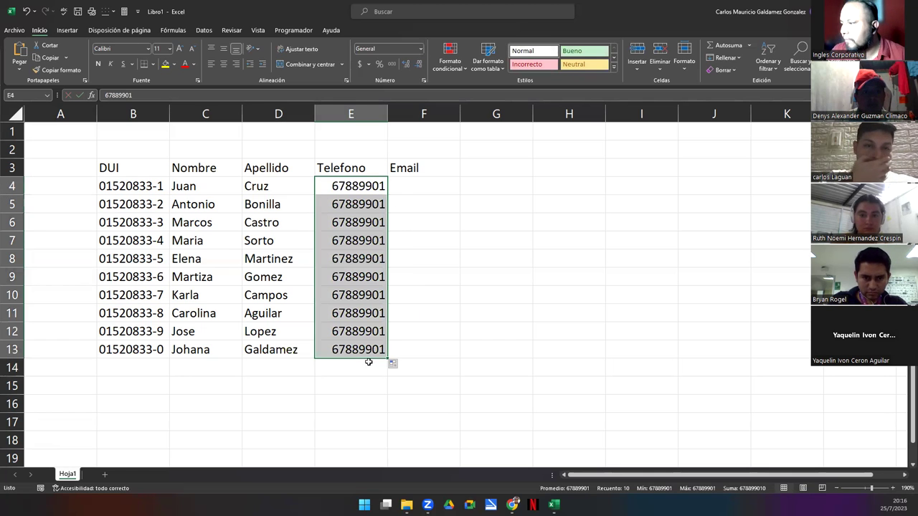
{"action": "left_click", "coordinate": [393, 365]}
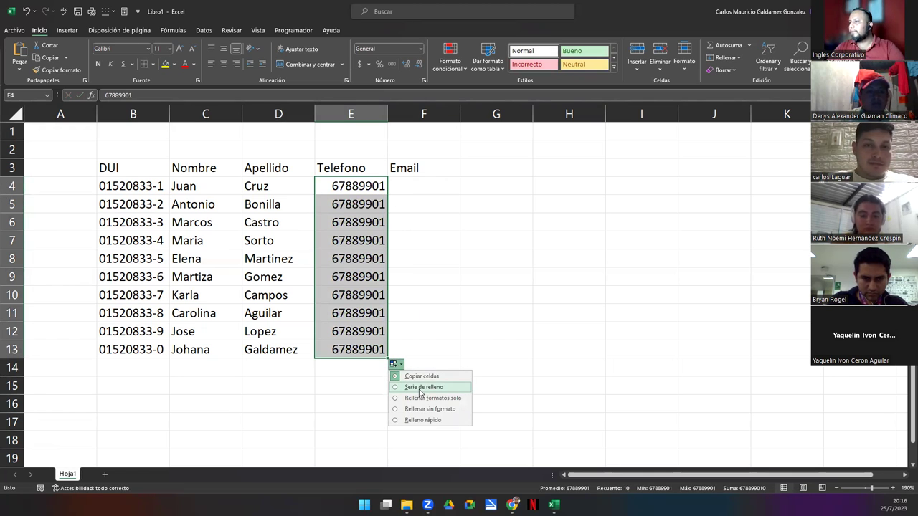
{"action": "left_click", "coordinate": [421, 388]}
{"action": "left_click", "coordinate": [434, 173]}
{"action": "left_click", "coordinate": [439, 192]}
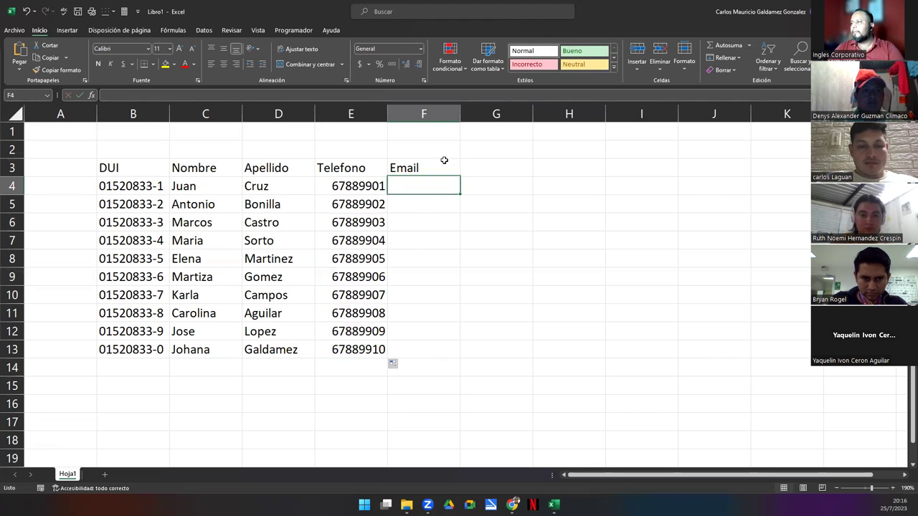
Widen column F and commit an unfinished =CONCATENAR(izquierda formula in F4
{"action": "left_click_drag", "start_coordinate": [459, 115], "coordinate": [534, 116]}
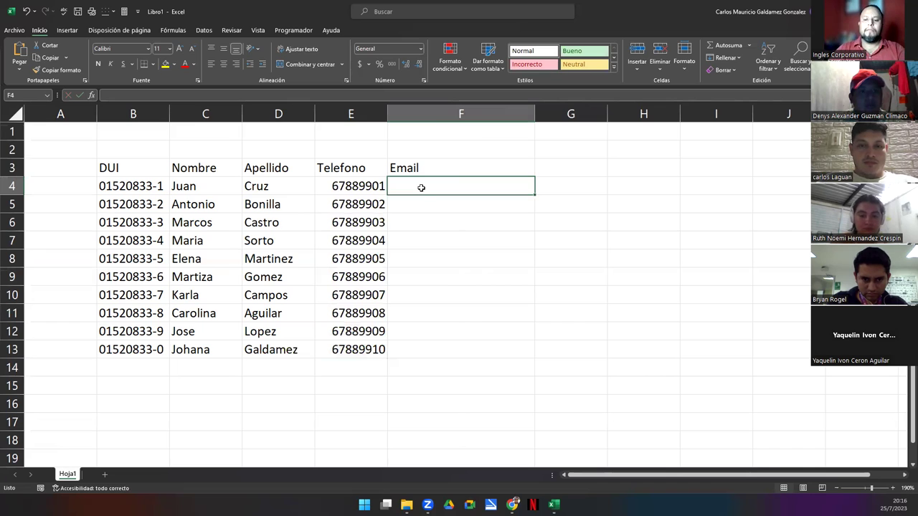
{"action": "type", "text": "="}
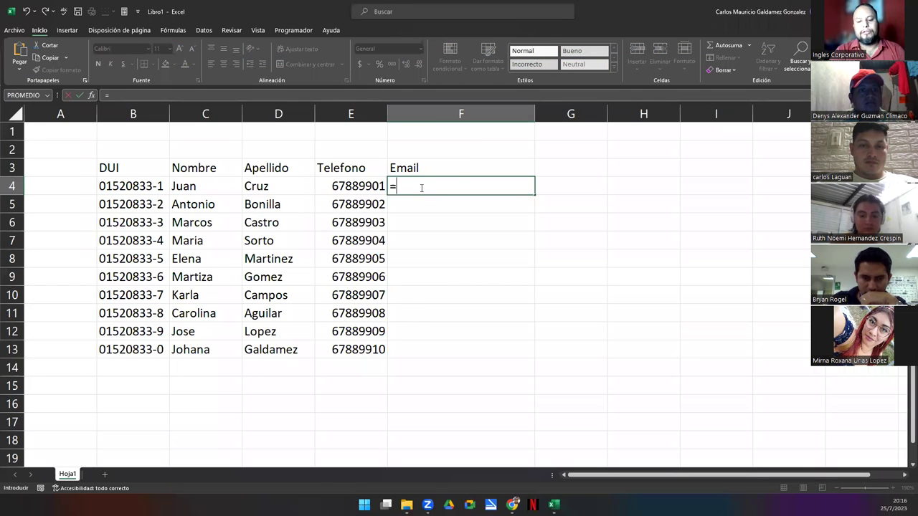
{"action": "type", "text": "conca"}
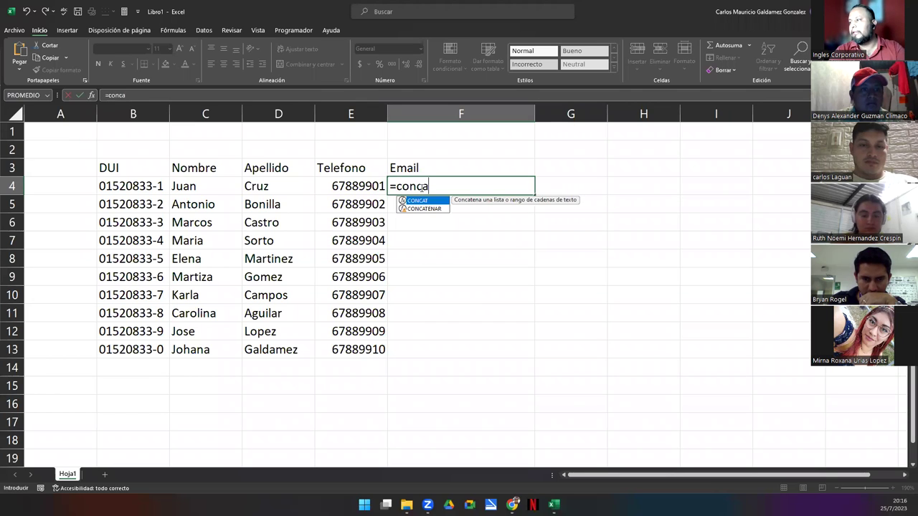
{"action": "key", "text": "Down"}
{"action": "key", "text": "Tab"}
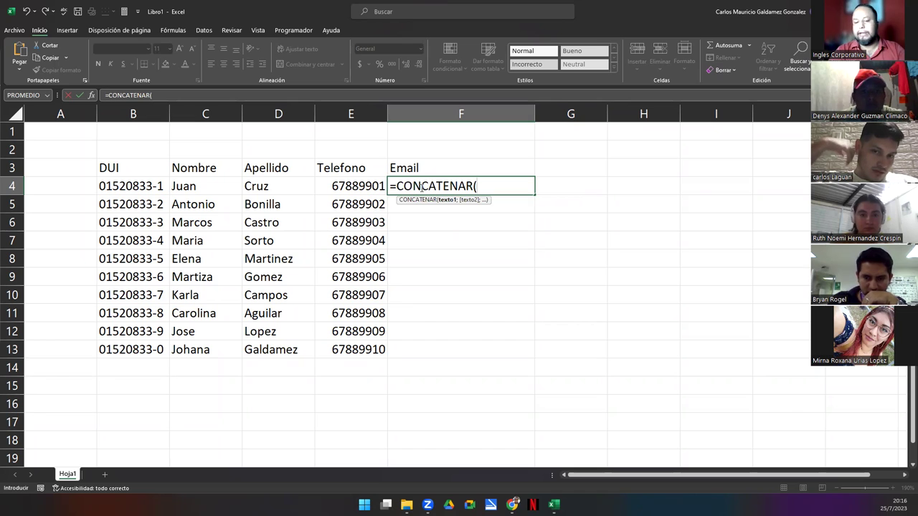
{"action": "type", "text": "izquierda"}
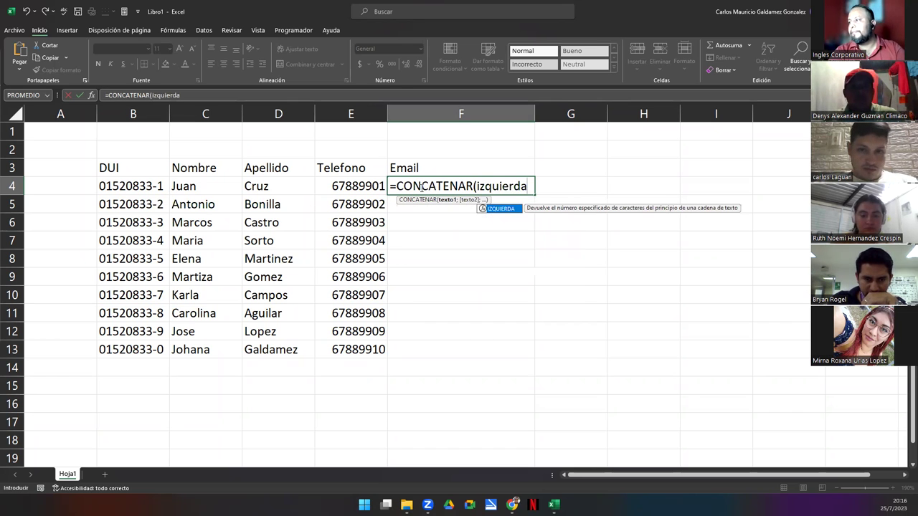
{"action": "key", "text": "Tab"}
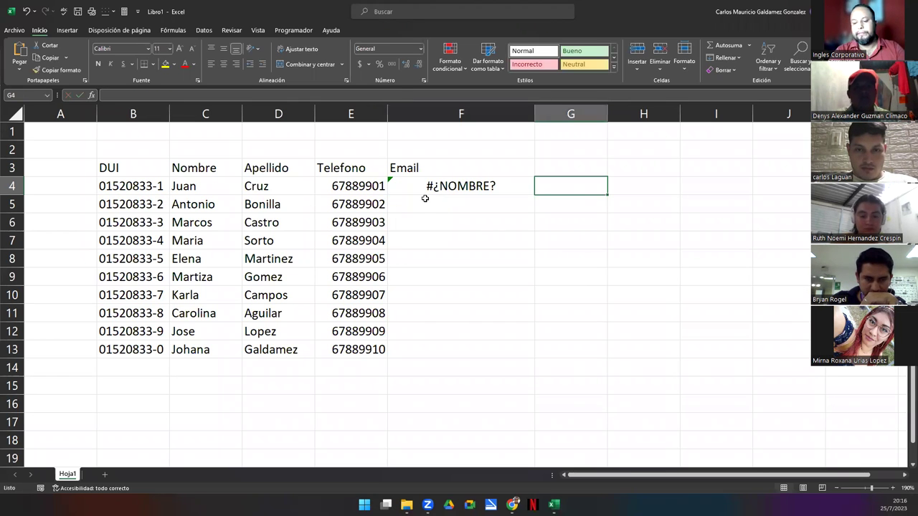
Re-edit F4 so CONCATENAR starts with IZQUIERDA(D4;1)
{"action": "key", "text": "Left"}
{"action": "key", "text": "F2"}
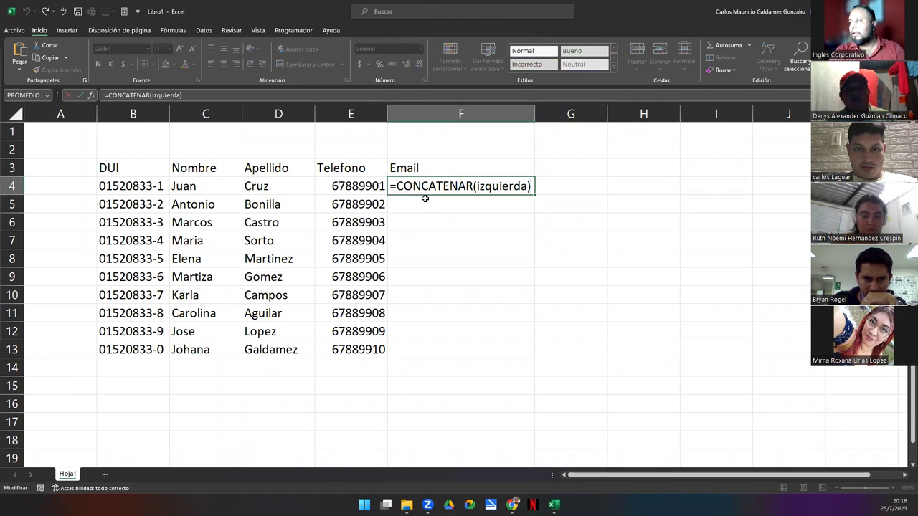
{"action": "key", "text": "BackSpace"}
{"action": "type", "text": "("}
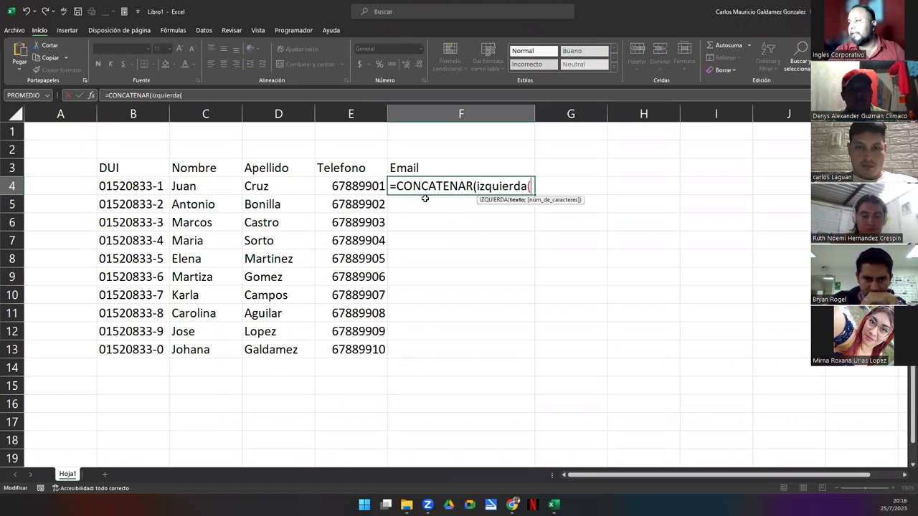
{"action": "left_click", "coordinate": [263, 186]}
{"action": "type", "text": ";1"}
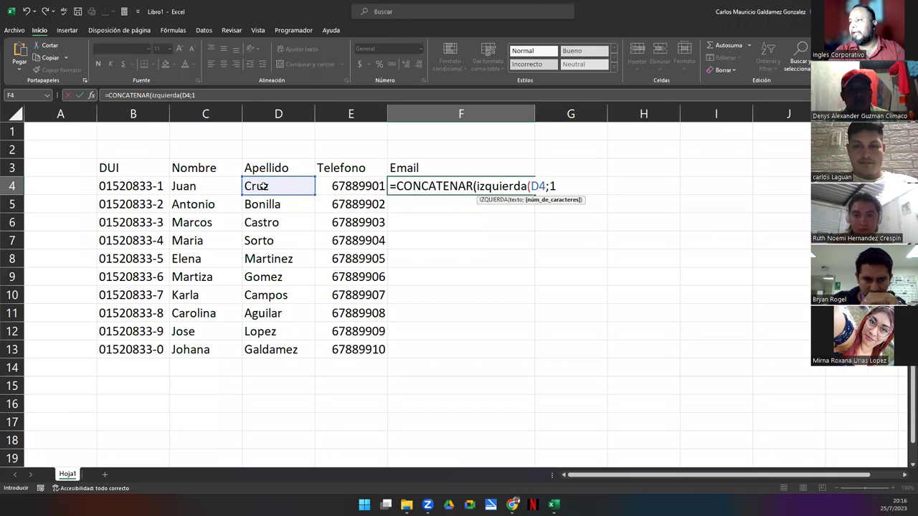
{"action": "type", "text": ");"}
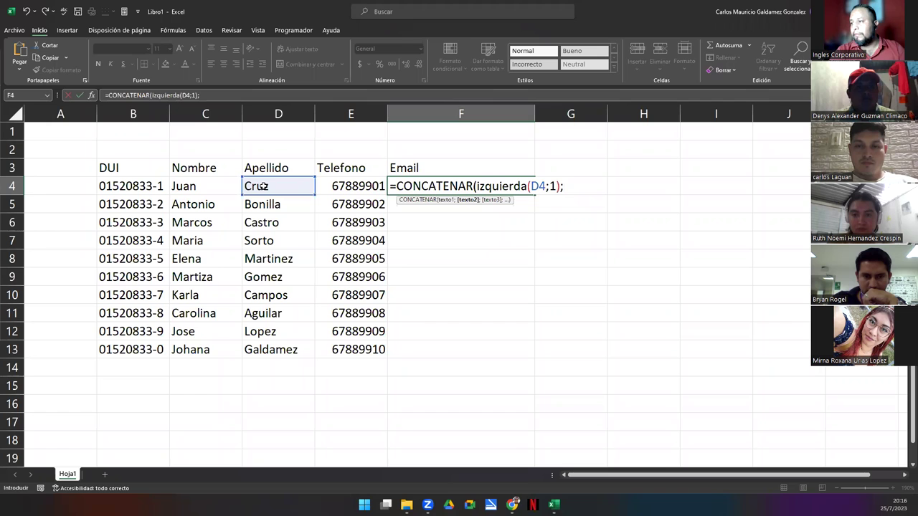
Add IZQUIERDA(C4;1) and DERECHA(B4;3) to the CONCATENAR formula in F4
{"action": "type", "text": "izquie"}
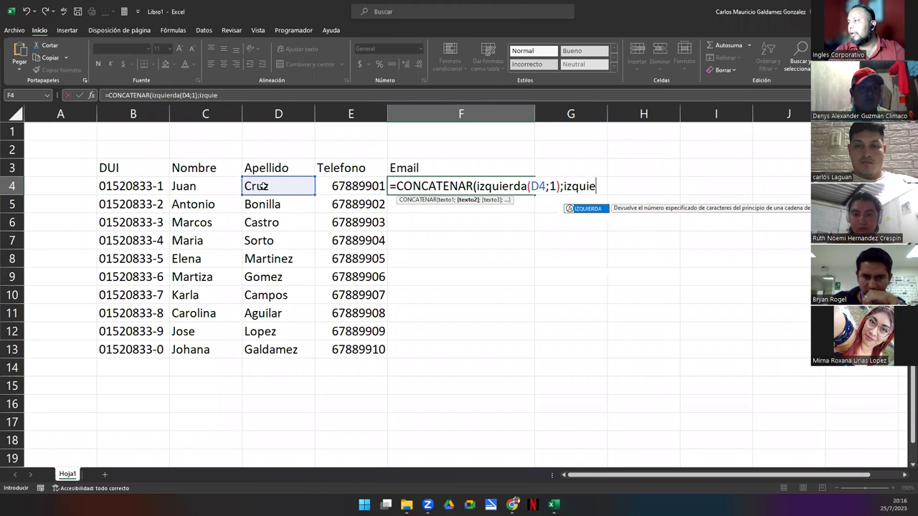
{"action": "key", "text": "Tab"}
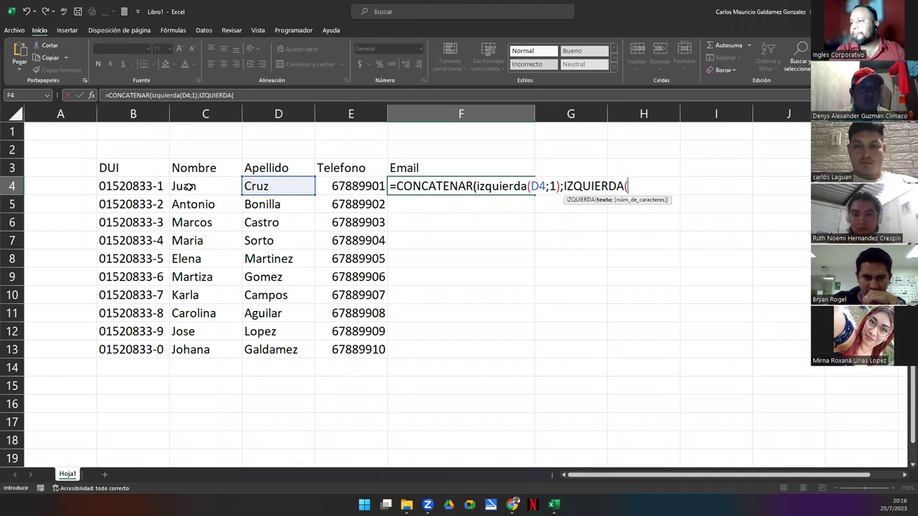
{"action": "left_click", "coordinate": [185, 187]}
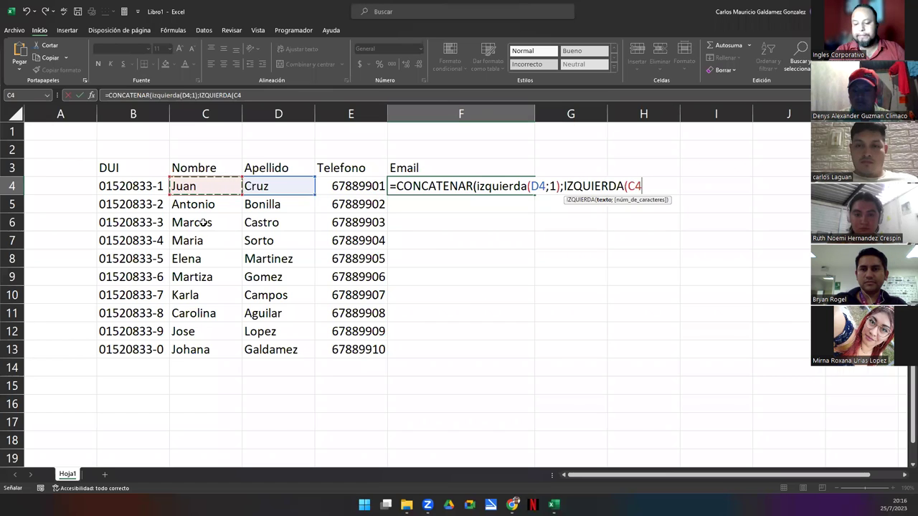
{"action": "type", "text": ";1"}
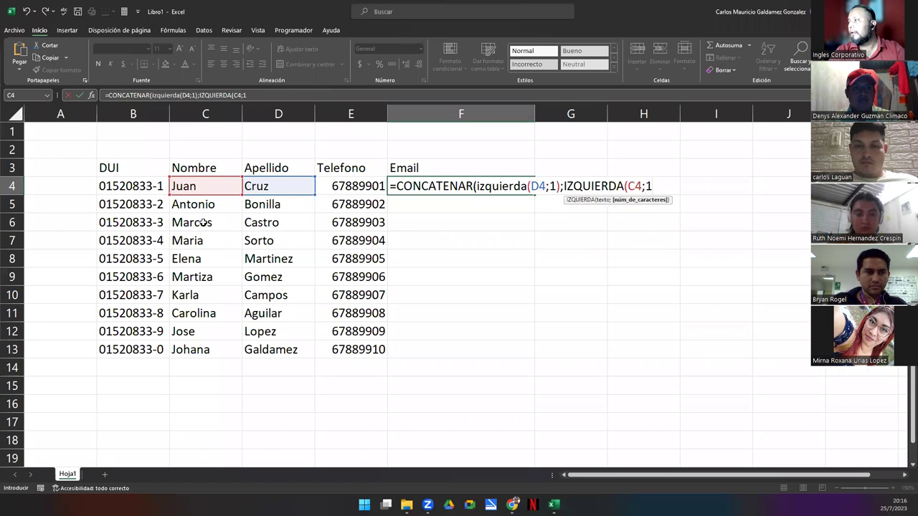
{"action": "type", "text": ")"}
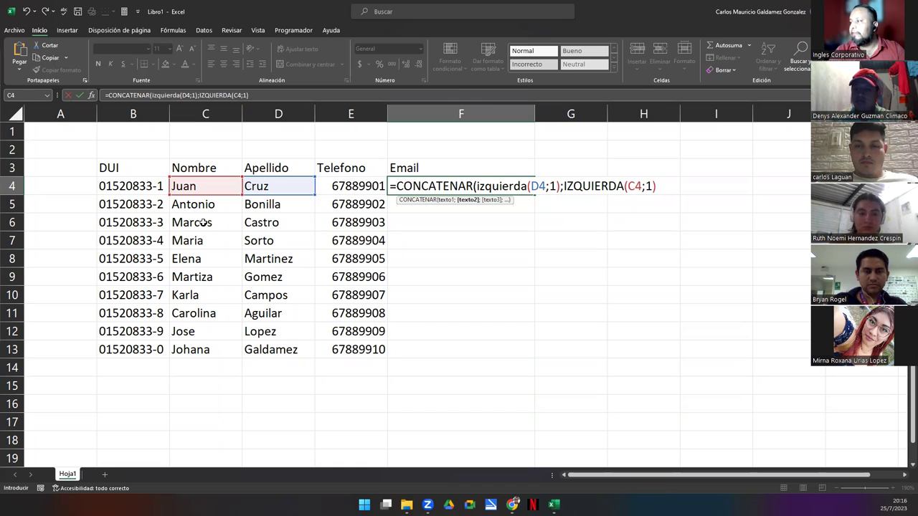
{"action": "type", "text": ";"}
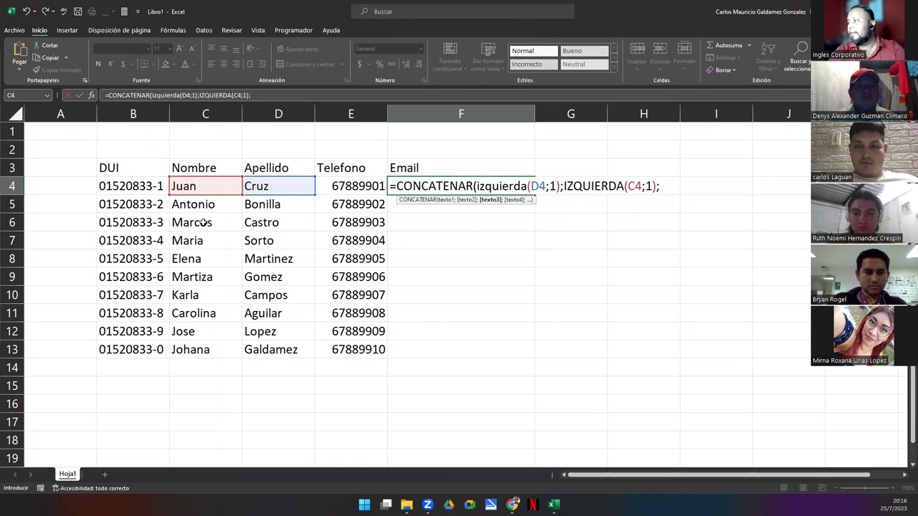
{"action": "type", "text": "der"}
{"action": "key", "text": "Tab"}
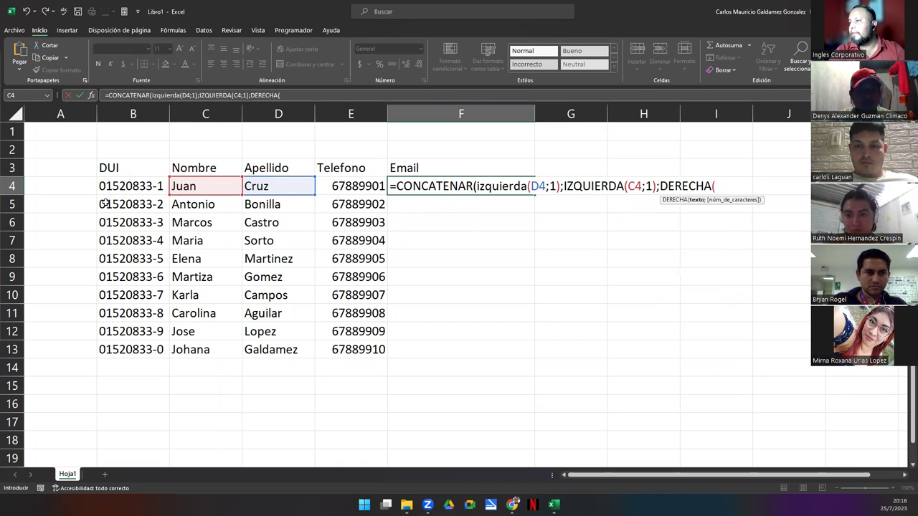
{"action": "left_click", "coordinate": [123, 188]}
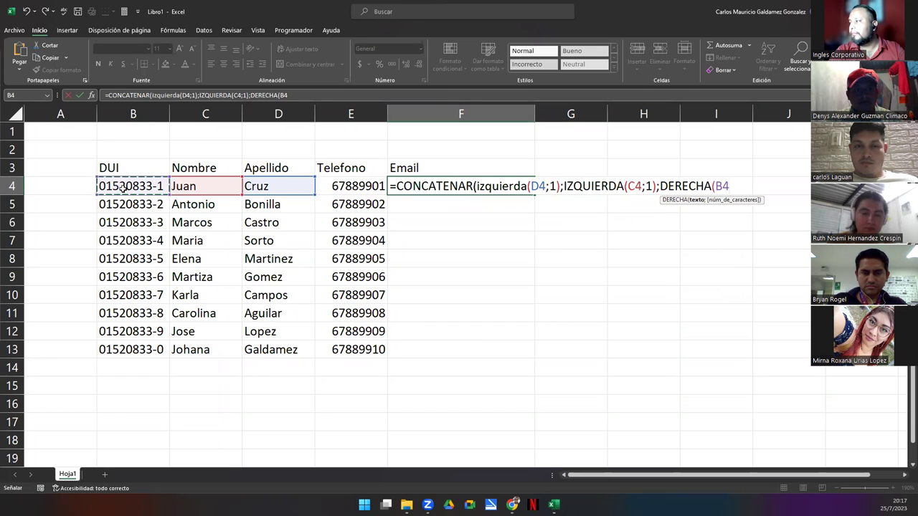
{"action": "type", "text": ";"}
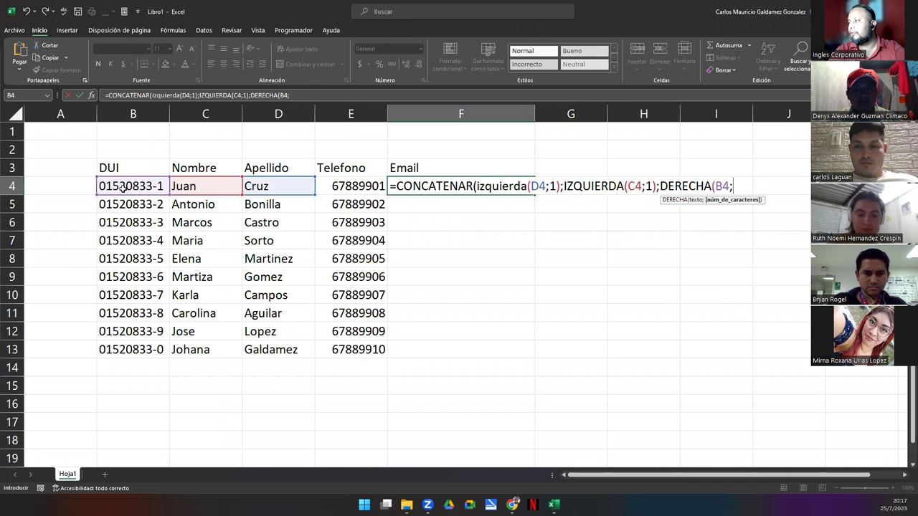
{"action": "type", "text": "3)"}
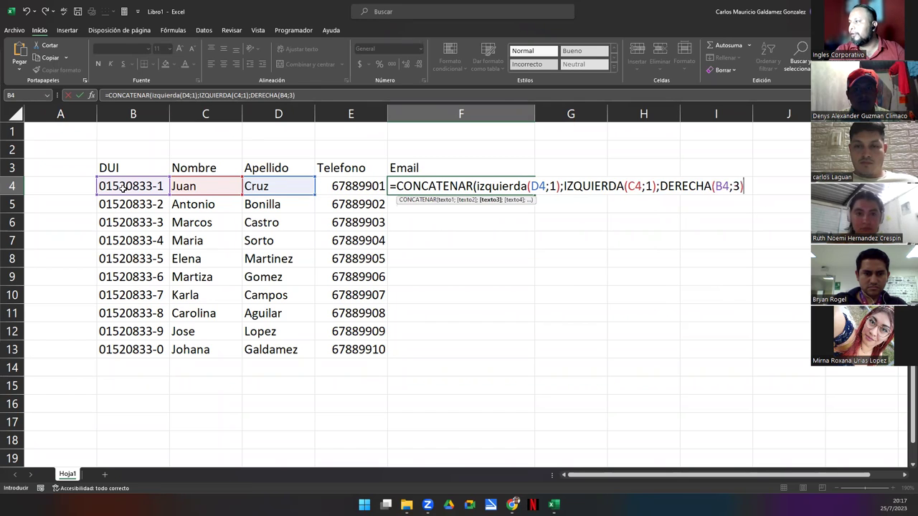
{"action": "type", "text": ")"}
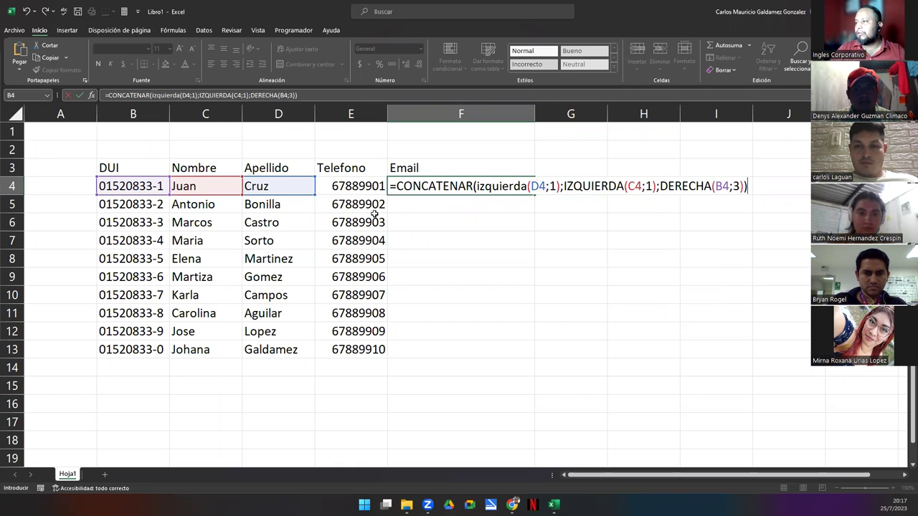
{"action": "left_click", "coordinate": [398, 189]}
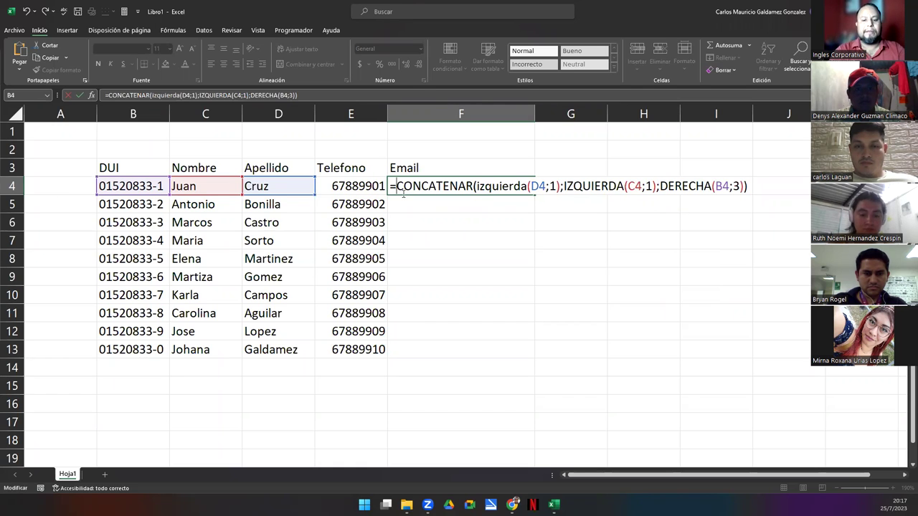
Wrap the F4 formula in MINUSC and accept Excel's correction, giving cj3-1
{"action": "type", "text": "minusc("}
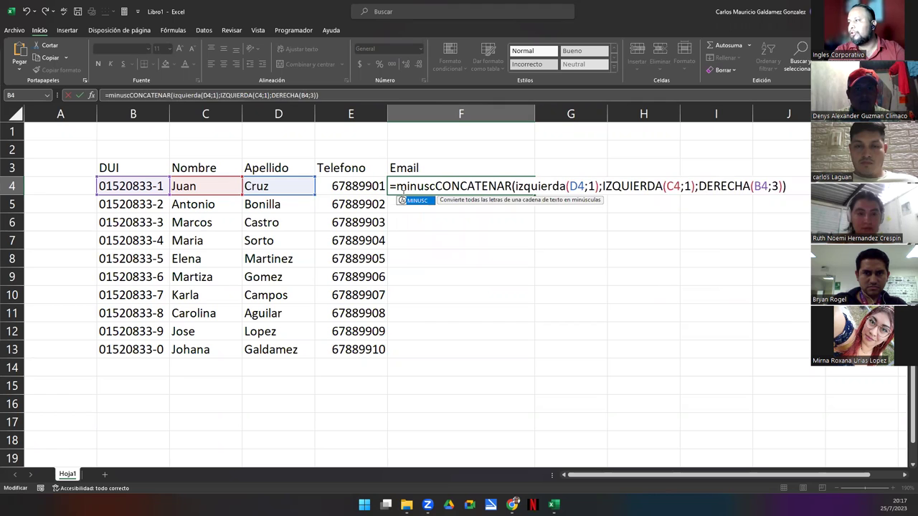
{"action": "key", "text": "Return"}
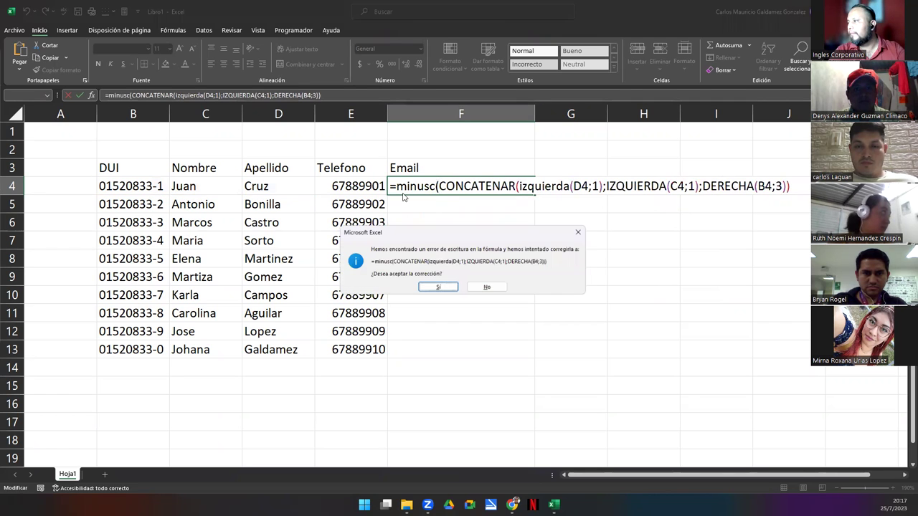
{"action": "key", "text": "Return"}
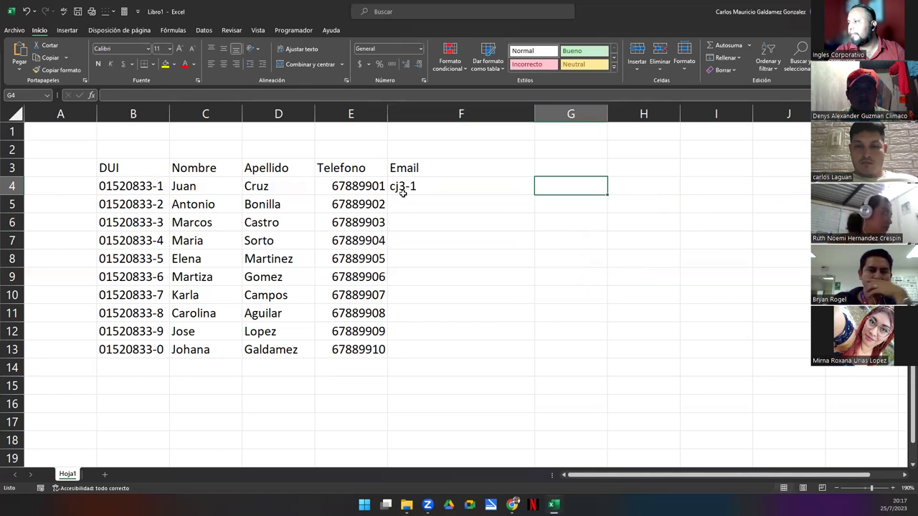
{"action": "left_click", "coordinate": [403, 192]}
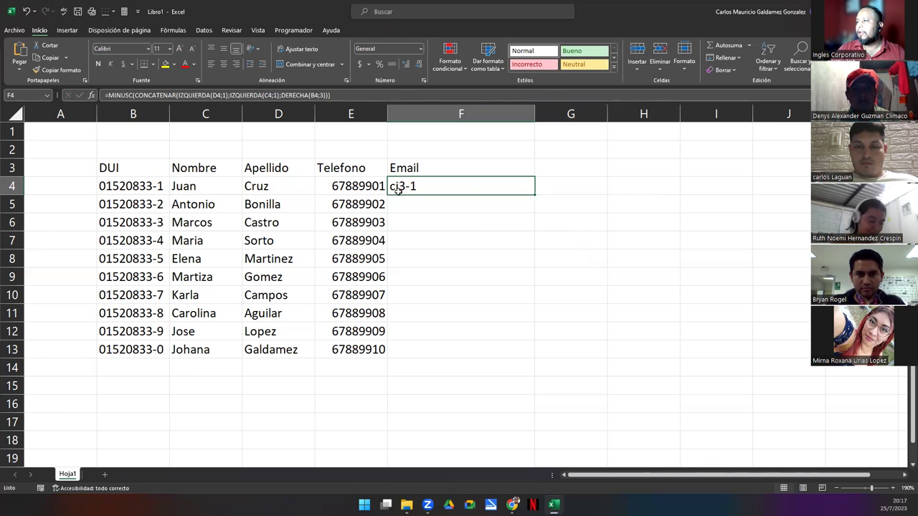
Delete DERECHA(B4;3) from the F4 formula, briefly inserting EXTRAE then removing it
{"action": "left_click", "coordinate": [296, 96]}
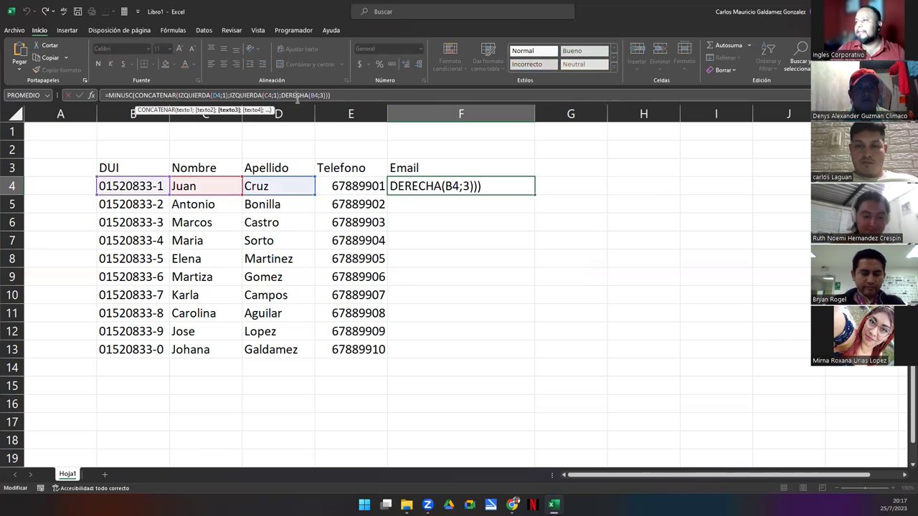
{"action": "key", "text": "Left"}
{"action": "key", "text": "Left"}
{"action": "key", "text": "shift+Right"}
{"action": "key", "text": "shift+Right"}
{"action": "key", "text": "shift+Right"}
{"action": "key", "text": "shift+Right"}
{"action": "key", "text": "shift+Right"}
{"action": "key", "text": "shift+Right"}
{"action": "key", "text": "shift+Right"}
{"action": "key", "text": "shift+Right"}
{"action": "key", "text": "shift+Right"}
{"action": "key", "text": "shift+Right"}
{"action": "key", "text": "shift+Right"}
{"action": "key", "text": "shift+Right"}
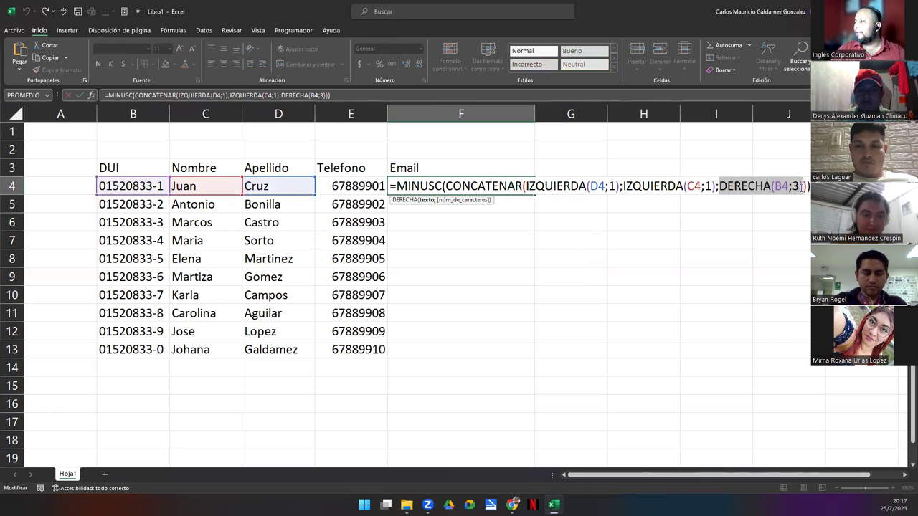
{"action": "key", "text": "shift+Right"}
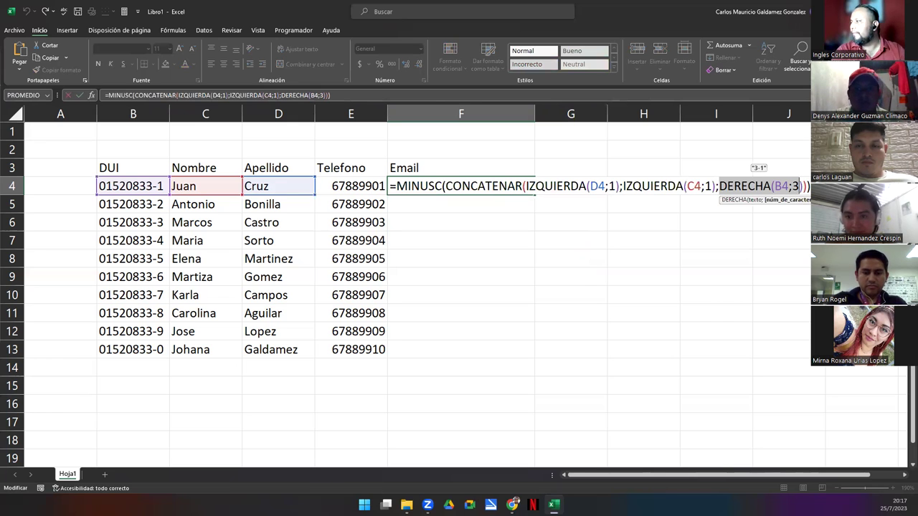
{"action": "key", "text": "Delete"}
{"action": "key", "text": "Delete"}
{"action": "key", "text": "Delete"}
{"action": "type", "text": "extr"}
{"action": "key", "text": "Tab"}
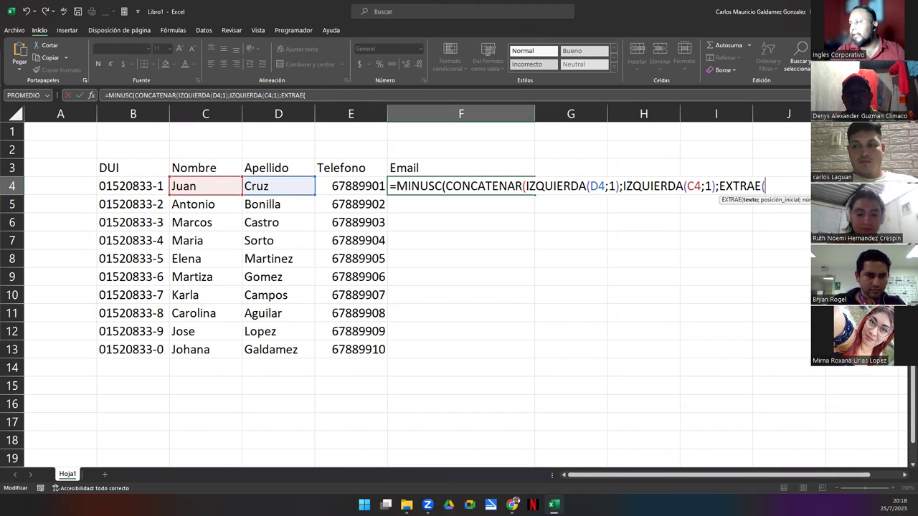
{"action": "key", "text": "BackSpace"}
{"action": "key", "text": "BackSpace"}
{"action": "key", "text": "BackSpace"}
{"action": "key", "text": "BackSpace"}
{"action": "key", "text": "BackSpace"}
{"action": "key", "text": "BackSpace"}
{"action": "key", "text": "BackSpace"}
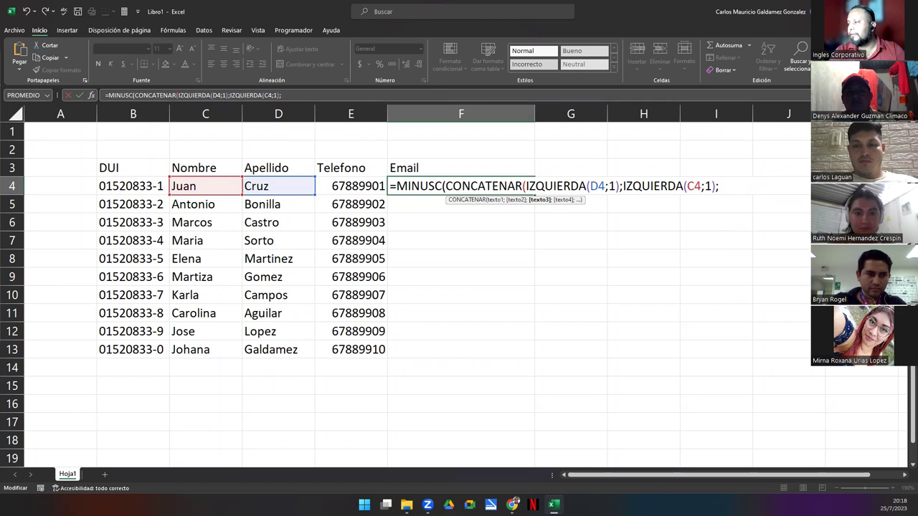
Append ALEATORIO(10;99) to the F4 formula and commit it, triggering a formula error warning
{"action": "type", "text": "ale"}
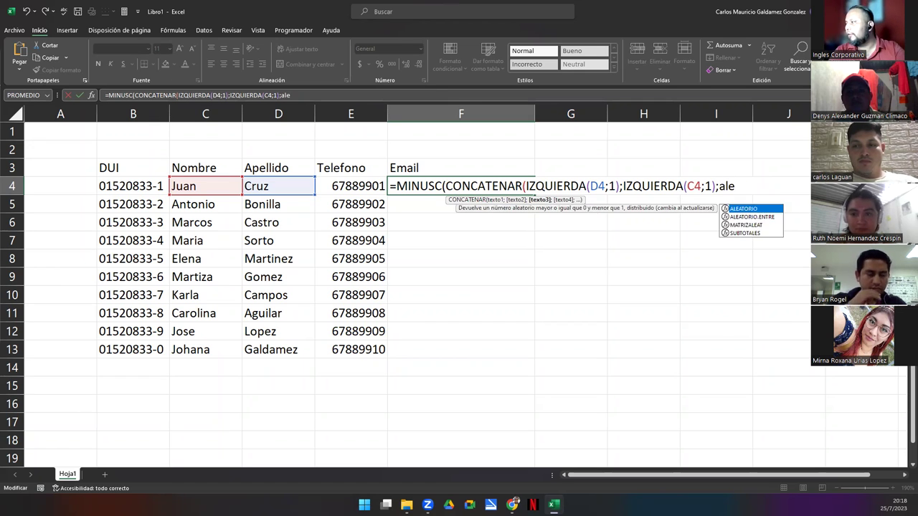
{"action": "key", "text": "Tab"}
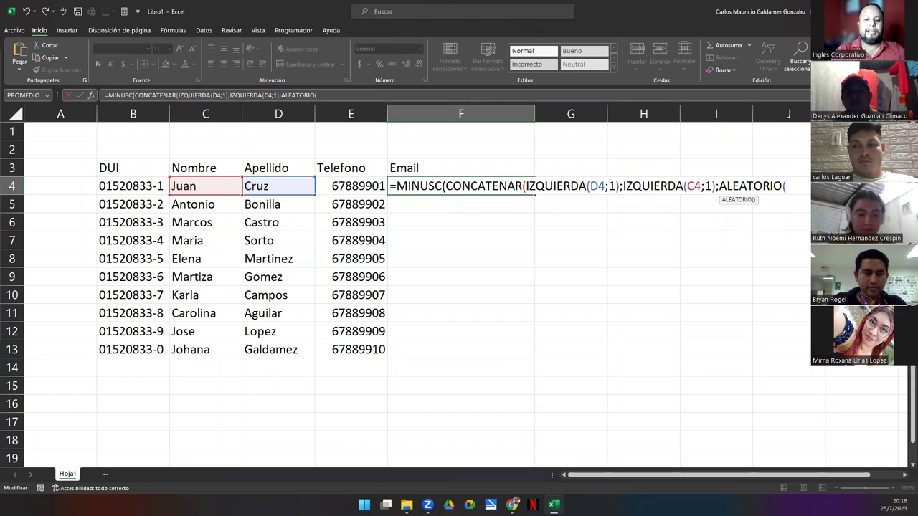
{"action": "type", "text": "10;99"}
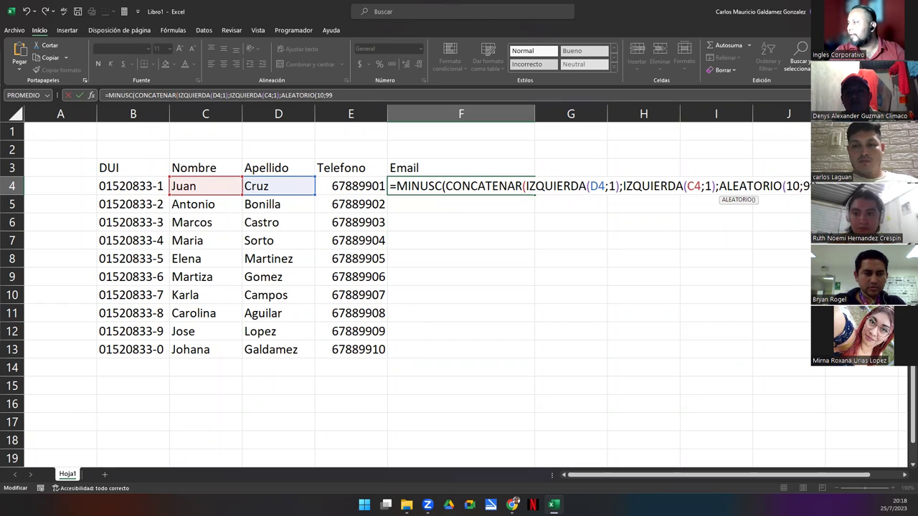
{"action": "type", "text": ")"}
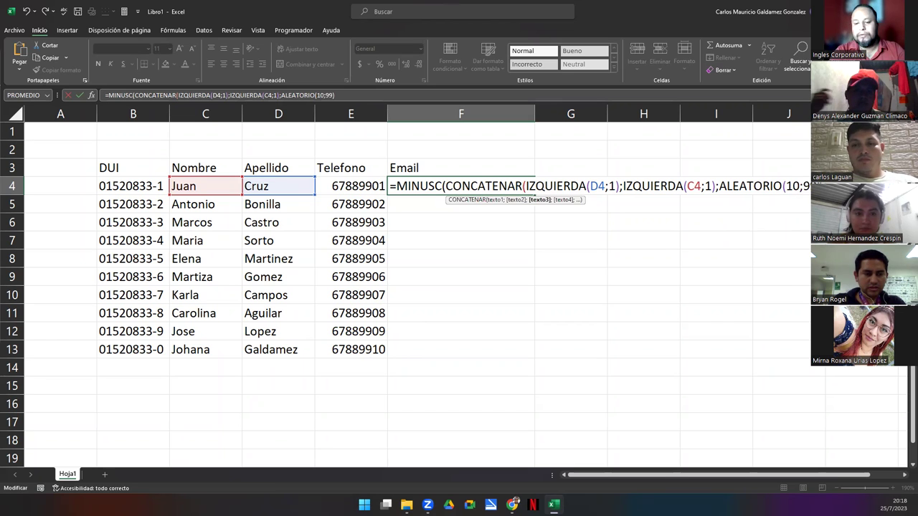
{"action": "type", "text": ")"}
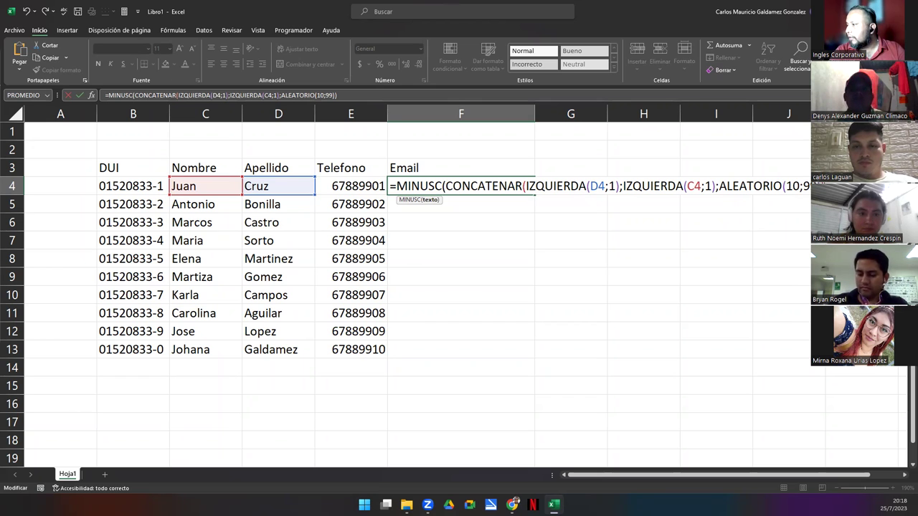
{"action": "key", "text": "Return"}
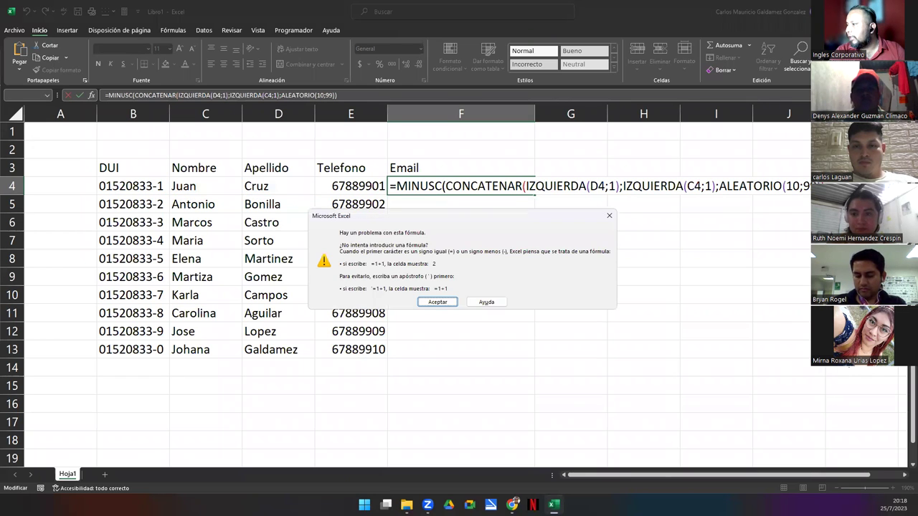
Correct F4's random function to ALEATORIO.ENTRE(10;99) so the email shows cj96, then reselect F4
{"action": "key", "text": "Return"}
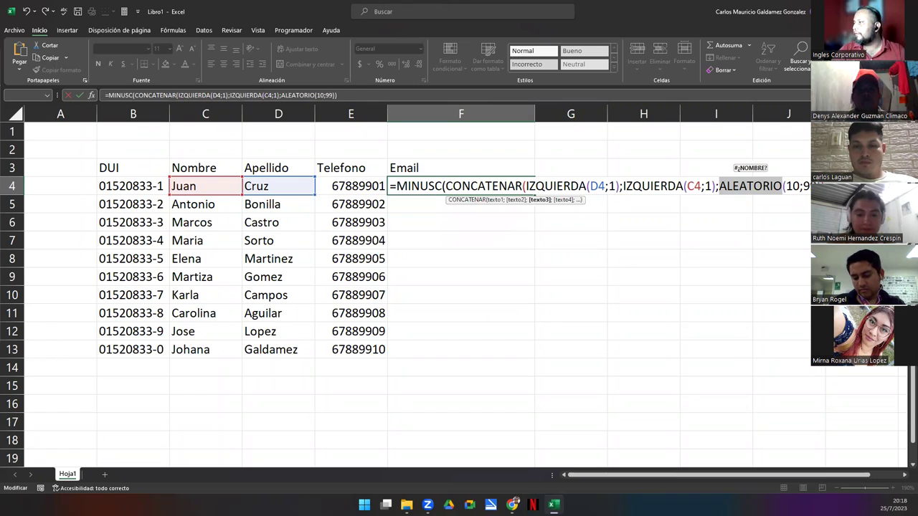
{"action": "key", "text": "Right"}
{"action": "type", "text": ".e"}
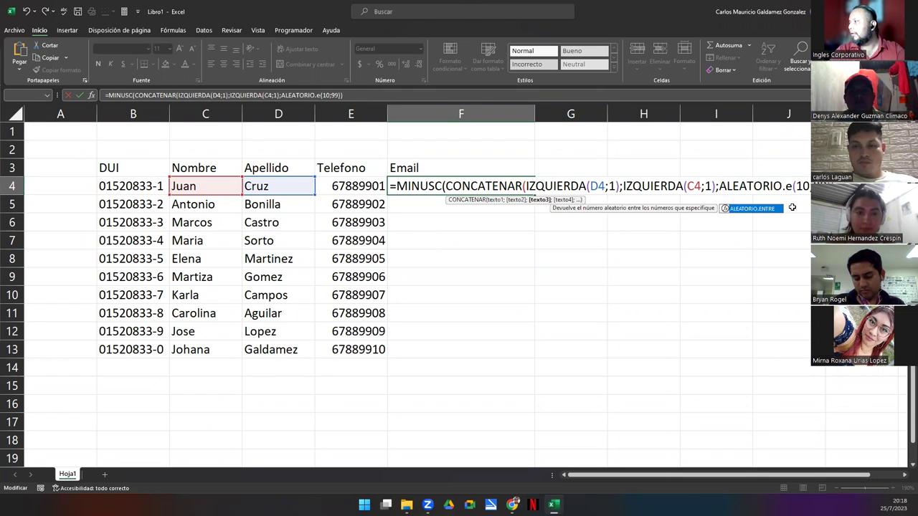
{"action": "type", "text": "ntre"}
{"action": "key", "text": "Return"}
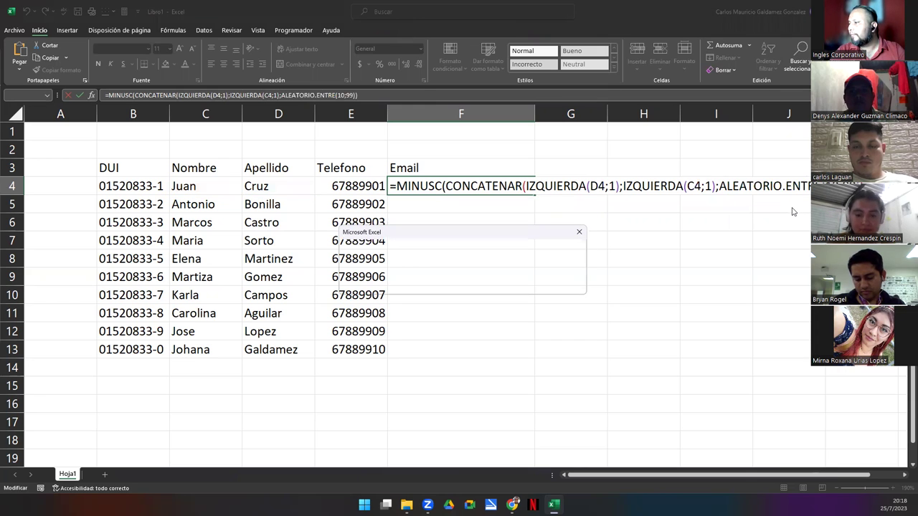
{"action": "key", "text": "Return"}
{"action": "key", "text": "Up"}
{"action": "key", "text": "Down"}
{"action": "left_click", "coordinate": [483, 186]}
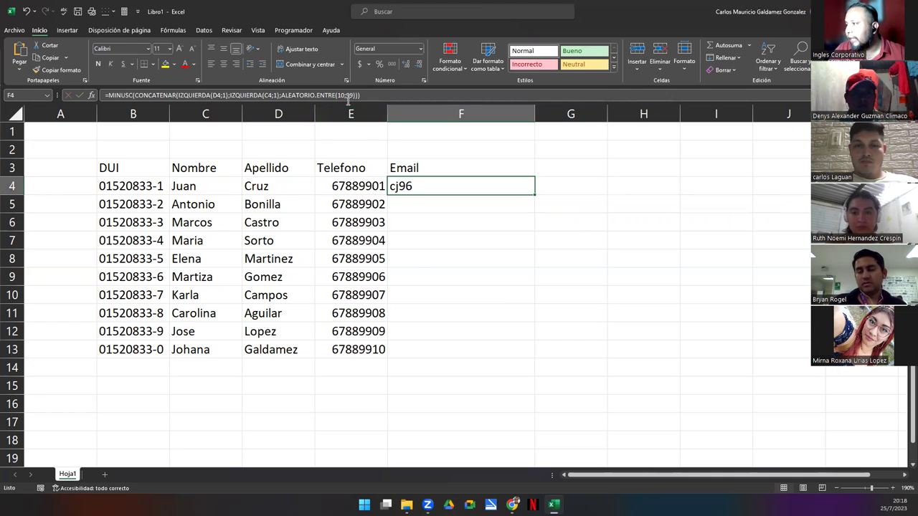
{"action": "double_click", "coordinate": [460, 188]}
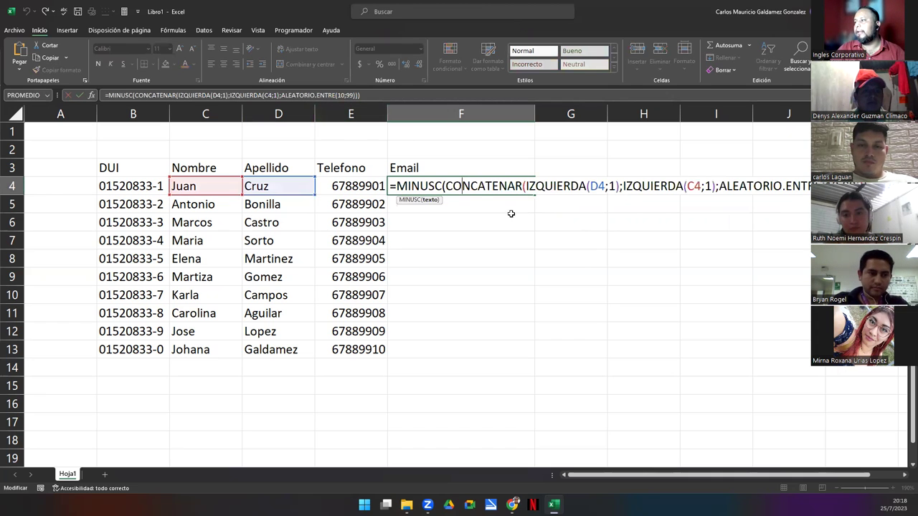
{"action": "key", "text": "Right"}
{"action": "key", "text": "Right"}
{"action": "key", "text": "Right"}
{"action": "key", "text": "Right"}
{"action": "key", "text": "Right"}
{"action": "key", "text": "Right"}
{"action": "key", "text": "Right"}
{"action": "key", "text": "Right"}
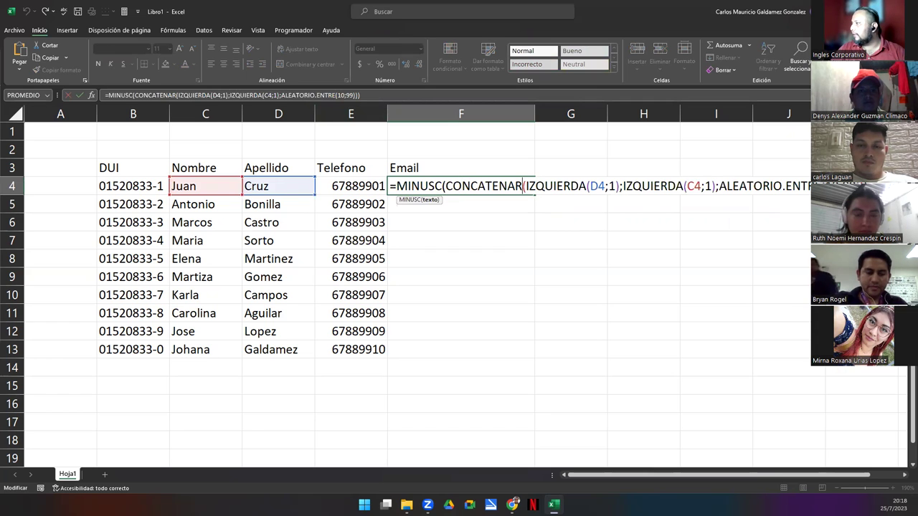
{"action": "left_click", "coordinate": [719, 186]}
{"action": "type", "text": ";@"}
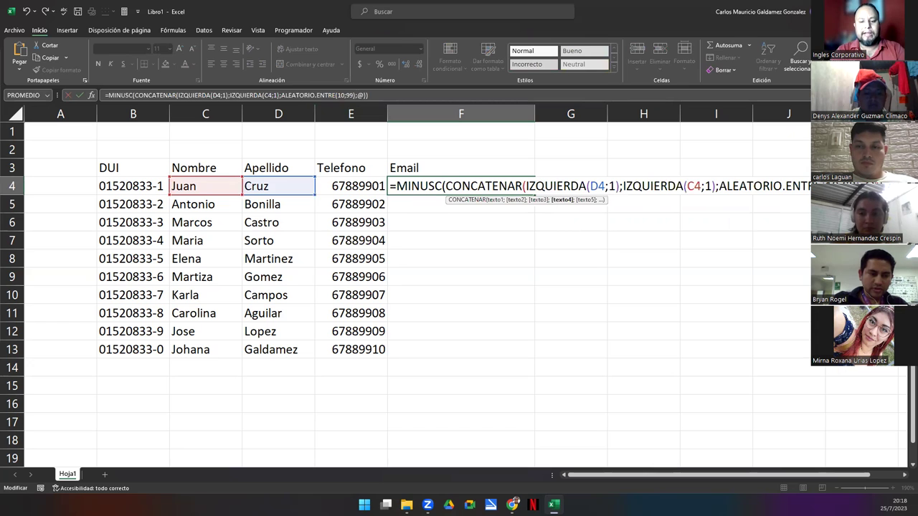
{"action": "type", "text": "gmail.com"}
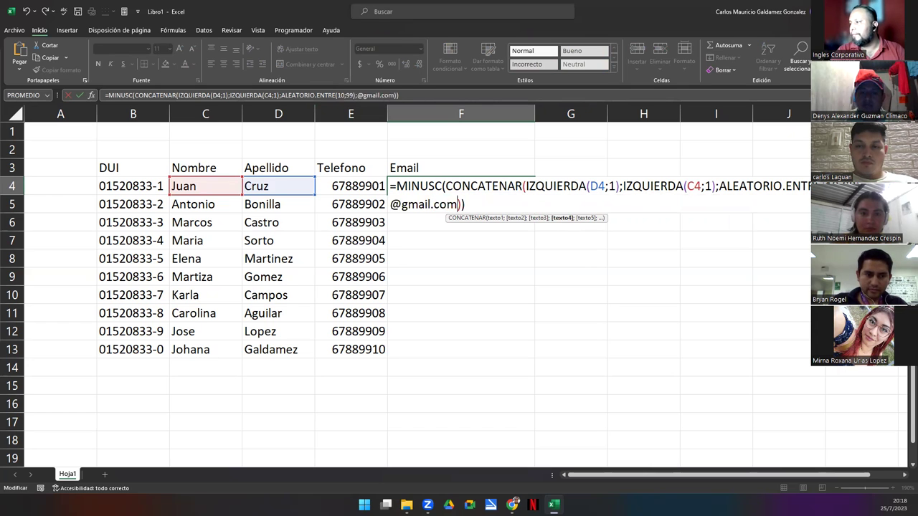
{"action": "key", "text": "Return"}
{"action": "key", "text": "Up"}
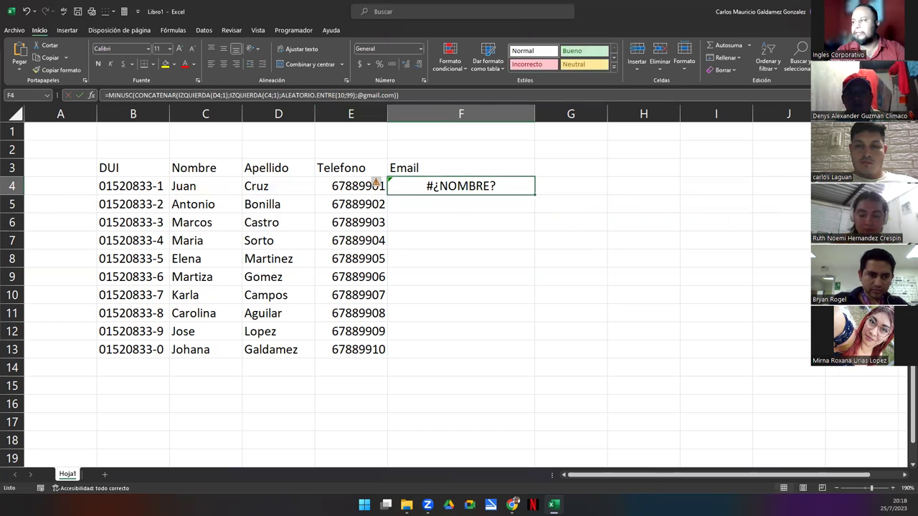
{"action": "key", "text": "F2"}
{"action": "key", "text": "Left"}
{"action": "key", "text": "Left"}
{"action": "type", "text": "\""}
{"action": "left_click", "coordinate": [400, 203]}
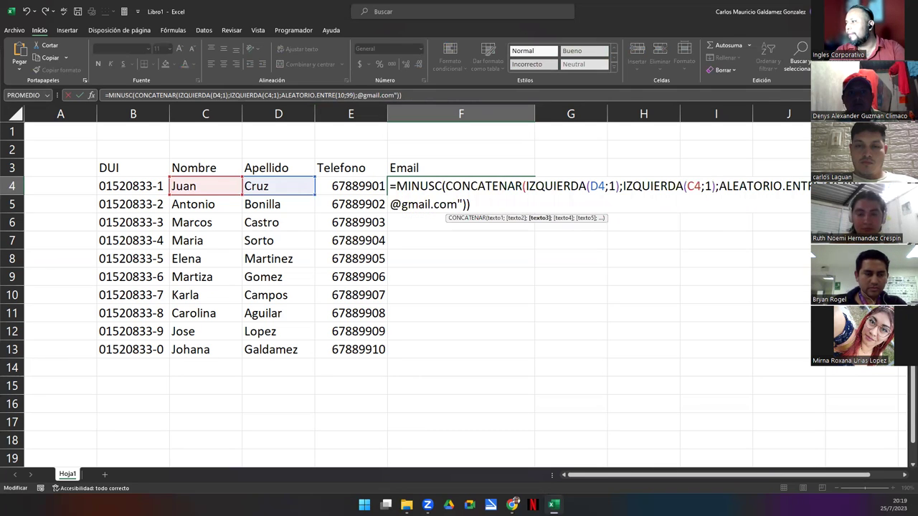
{"action": "key", "text": "Right"}
{"action": "type", "text": "\""}
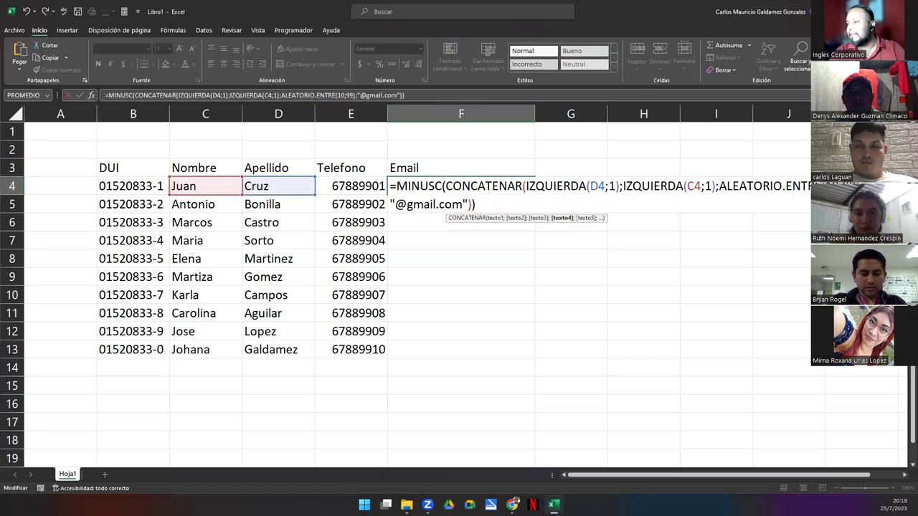
{"action": "key", "text": "Return"}
{"action": "left_click", "coordinate": [461, 186]}
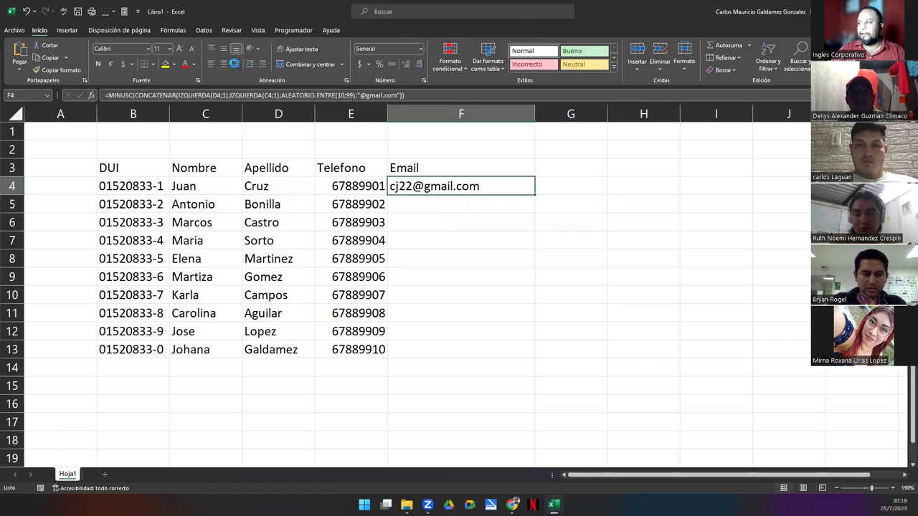
Right-align F4 and fill its email formula down through F13
{"action": "left_click", "coordinate": [233, 63]}
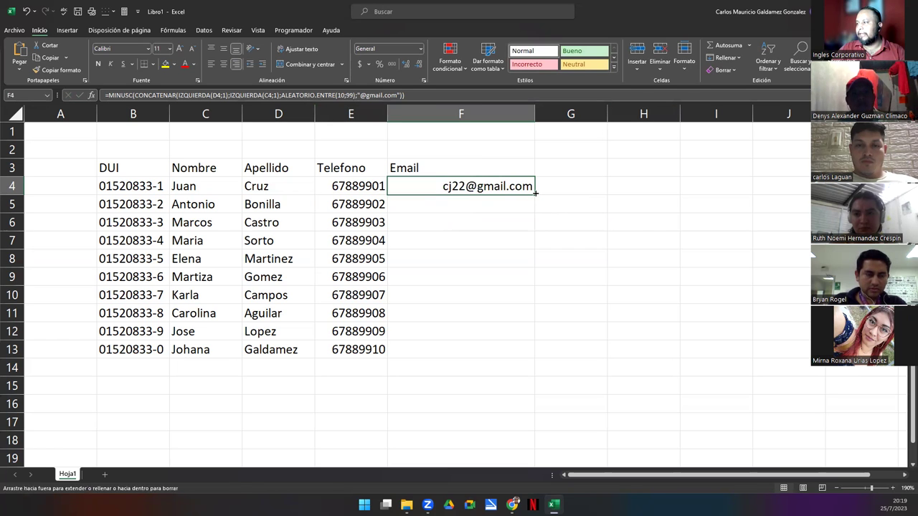
{"action": "left_click_drag", "start_coordinate": [535, 193], "coordinate": [539, 361]}
{"action": "left_click_drag", "start_coordinate": [535, 114], "coordinate": [496, 114]}
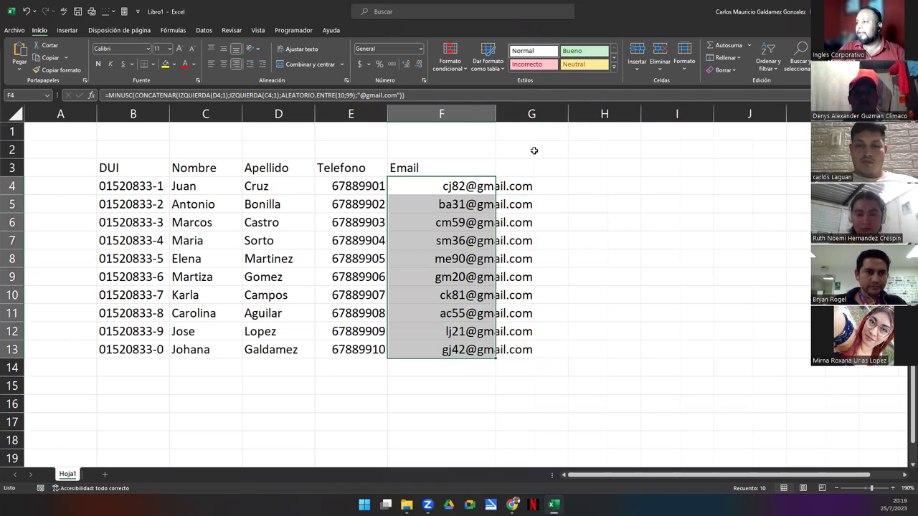
Select the whole F4 formula in the formula bar
{"action": "left_click", "coordinate": [450, 190]}
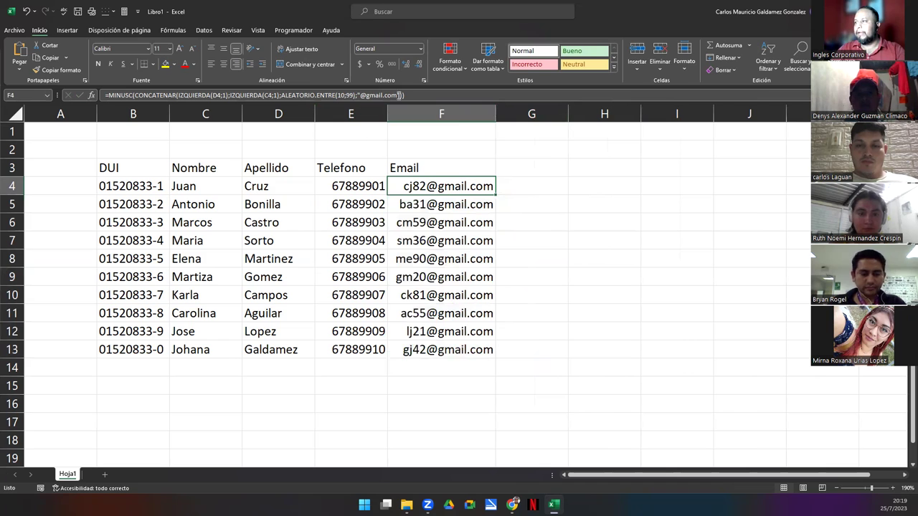
{"action": "left_click", "coordinate": [423, 94]}
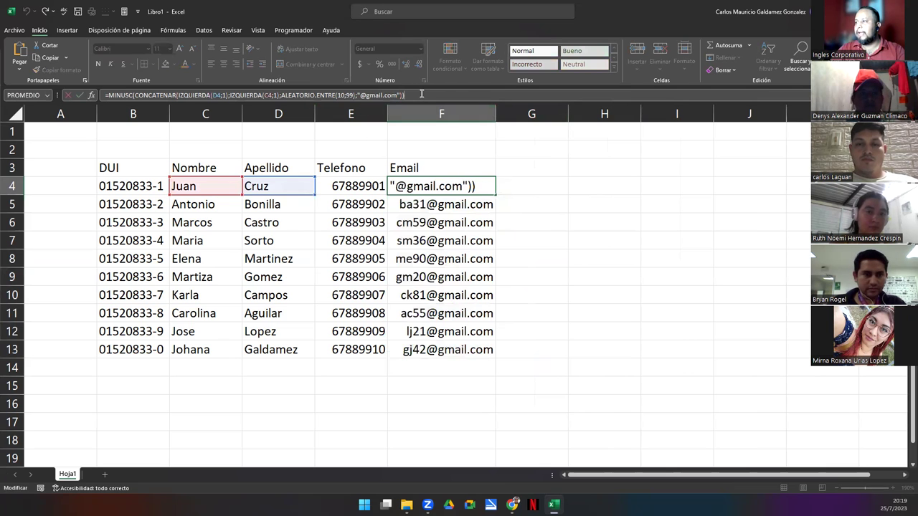
{"action": "triple_click", "coordinate": [105, 92]}
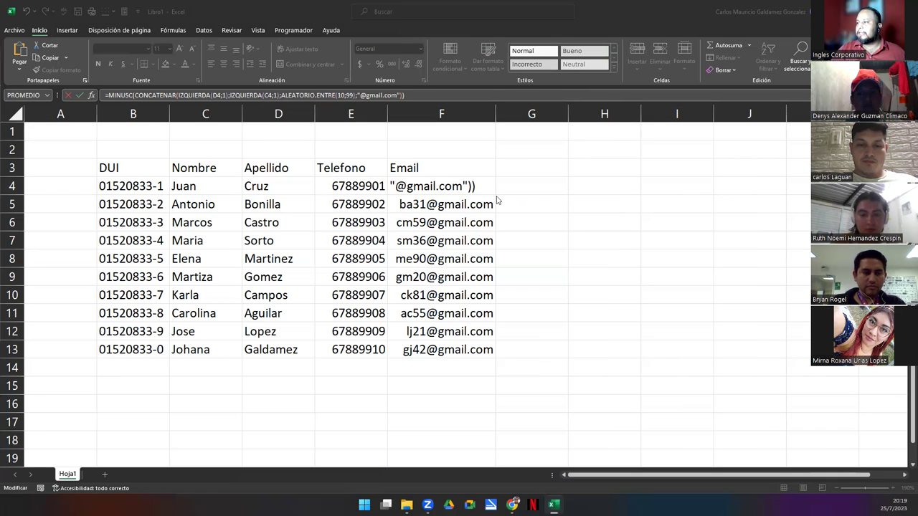
{"action": "left_click", "coordinate": [350, 187]}
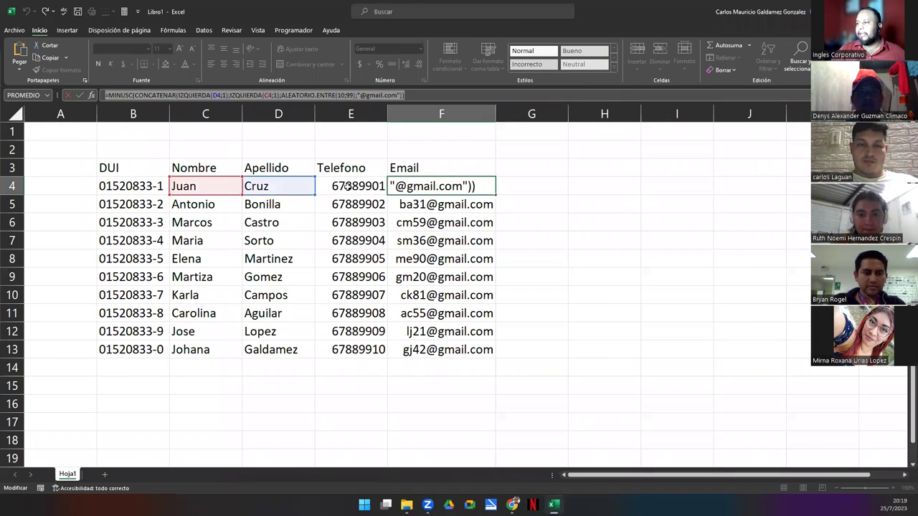
{"action": "key", "text": "Return"}
{"action": "left_click", "coordinate": [412, 187]}
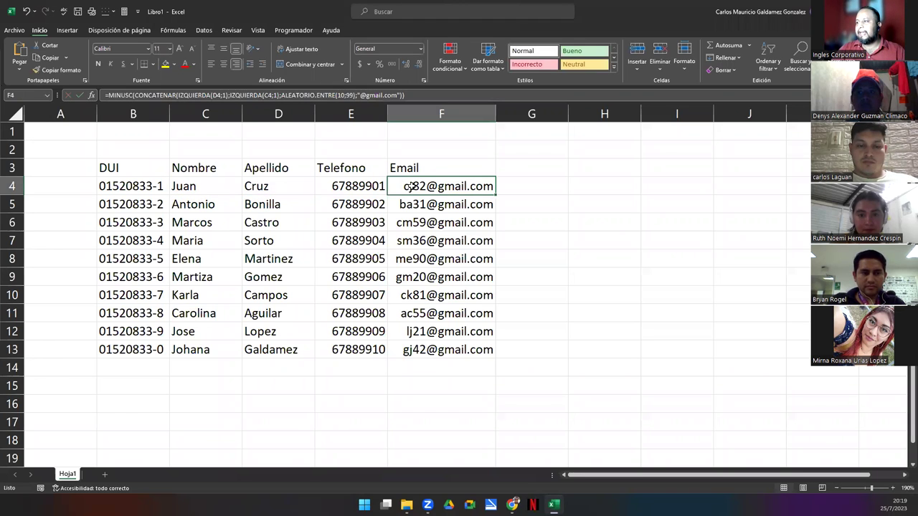
{"action": "left_click", "coordinate": [438, 350], "text": "shift"}
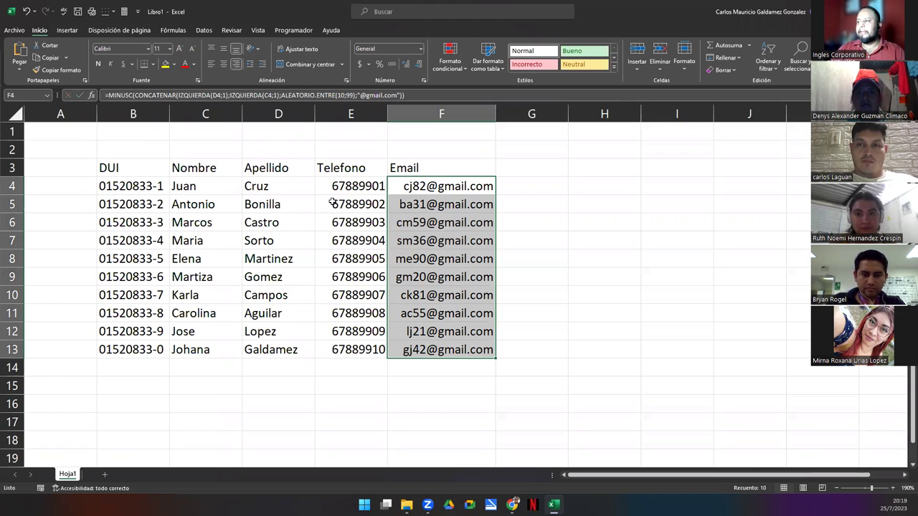
{"action": "double_click", "coordinate": [486, 184]}
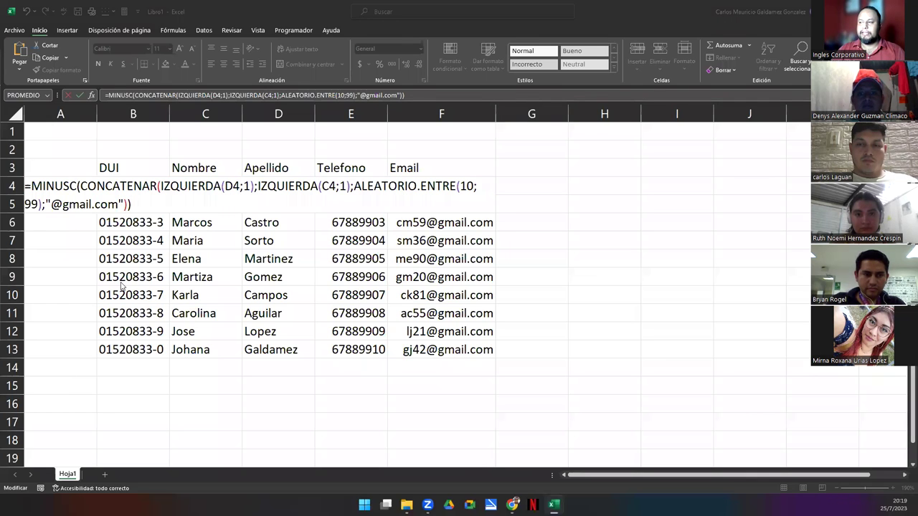
{"action": "left_click", "coordinate": [407, 237]}
{"action": "left_click", "coordinate": [408, 189]}
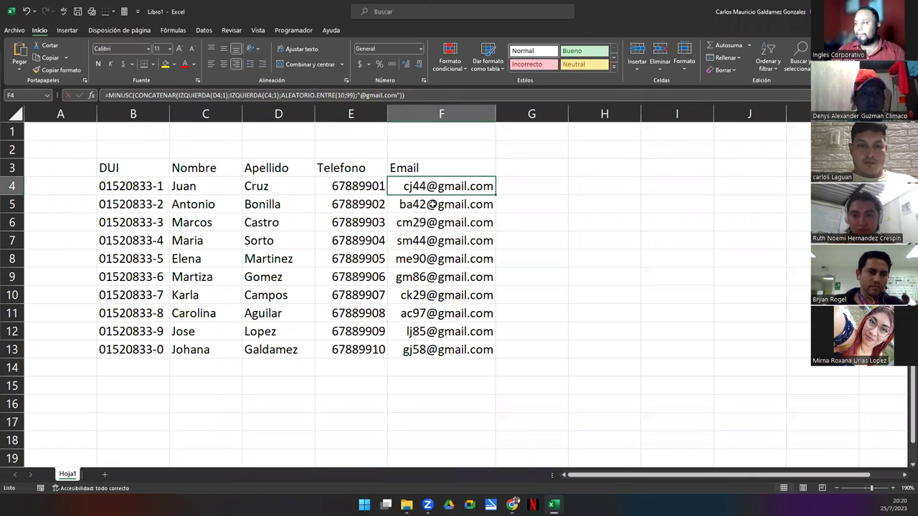
Paste the email formula between quotes into D15 so it displays as text
{"action": "left_click", "coordinate": [418, 96]}
{"action": "left_click_drag", "start_coordinate": [418, 97], "coordinate": [88, 96]}
{"action": "key", "text": "ctrl+c"}
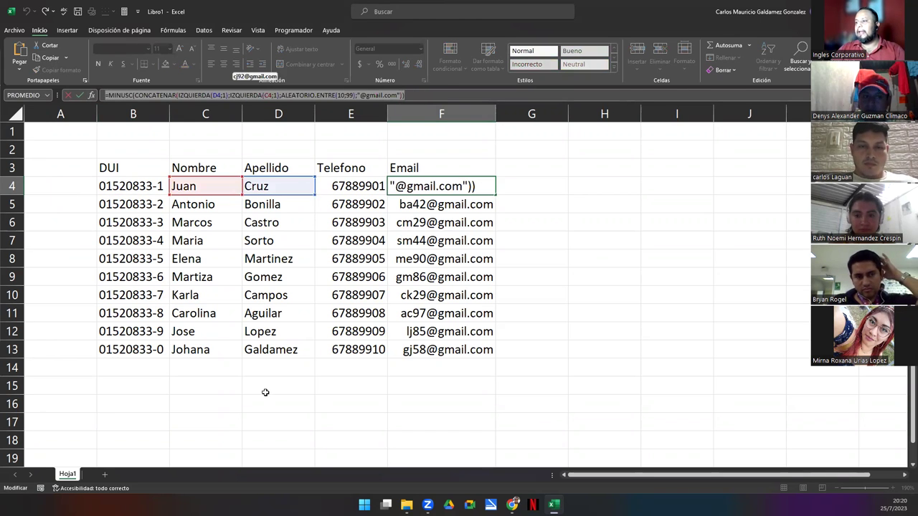
{"action": "type", "text": "="}
{"action": "left_click", "coordinate": [265, 391]}
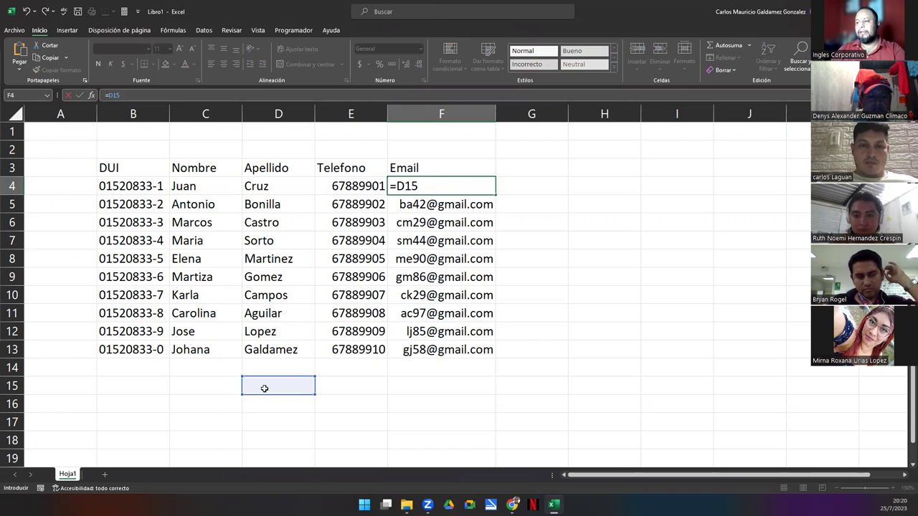
{"action": "left_click", "coordinate": [265, 390]}
{"action": "type", "text": "\""}
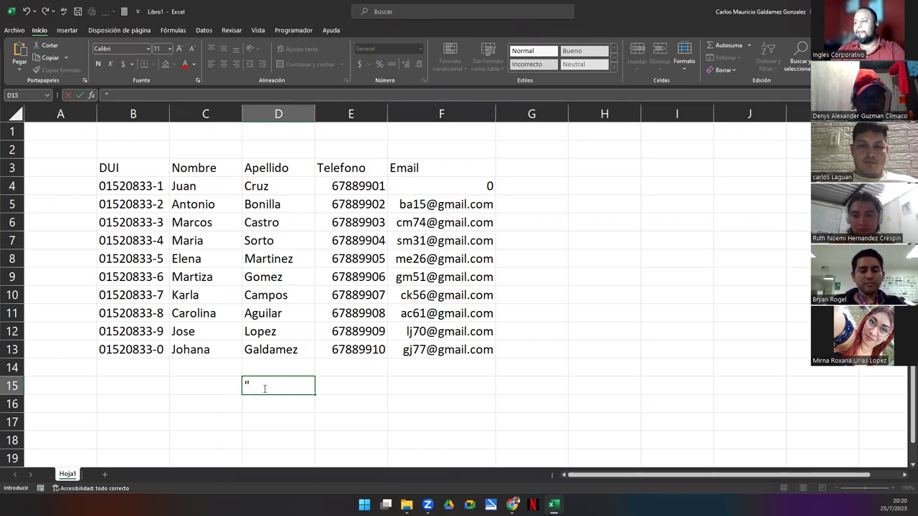
{"action": "key", "text": "ctrl+v"}
{"action": "type", "text": "\""}
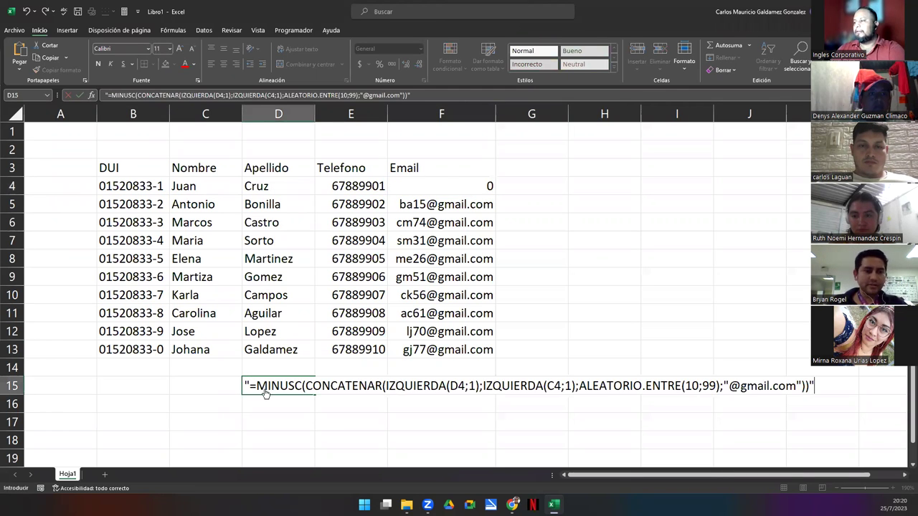
{"action": "key", "text": "Return"}
{"action": "left_click", "coordinate": [502, 292]}
{"action": "left_click", "coordinate": [563, 272]}
{"action": "left_click", "coordinate": [444, 188]}
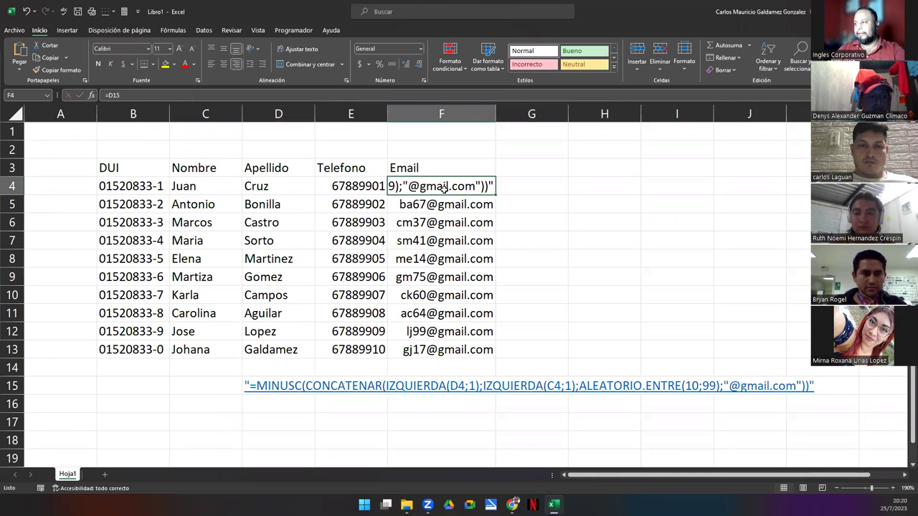
{"action": "left_click", "coordinate": [518, 215]}
{"action": "left_click", "coordinate": [443, 186]}
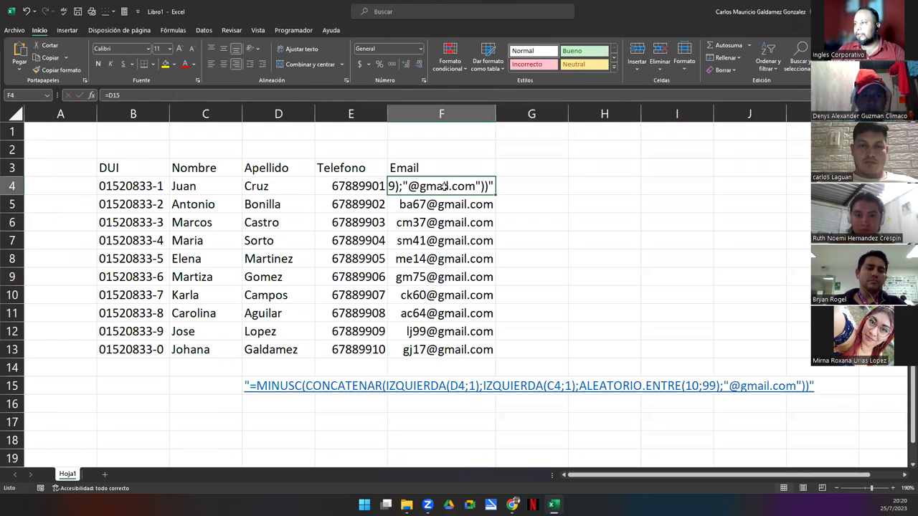
{"action": "double_click", "coordinate": [444, 187]}
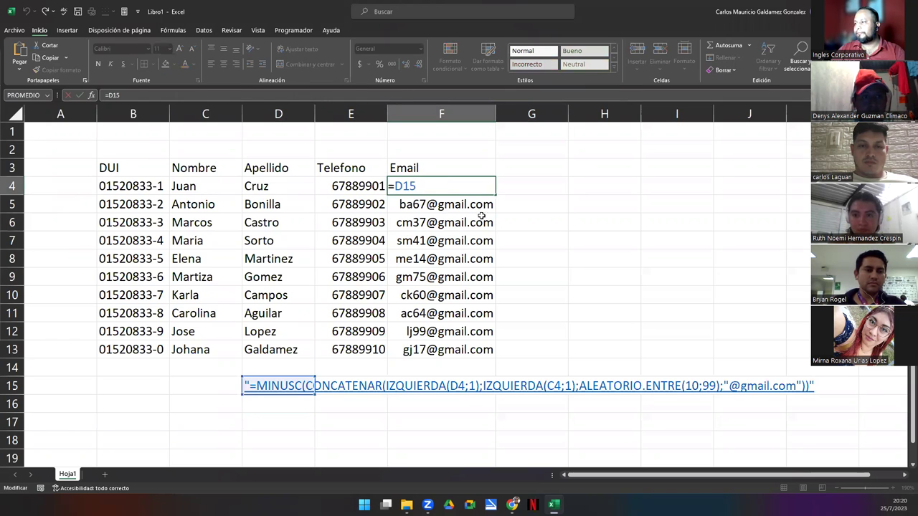
{"action": "key", "text": "Return"}
{"action": "left_click_drag", "start_coordinate": [495, 211], "coordinate": [455, 349]}
{"action": "left_click", "coordinate": [594, 201]}
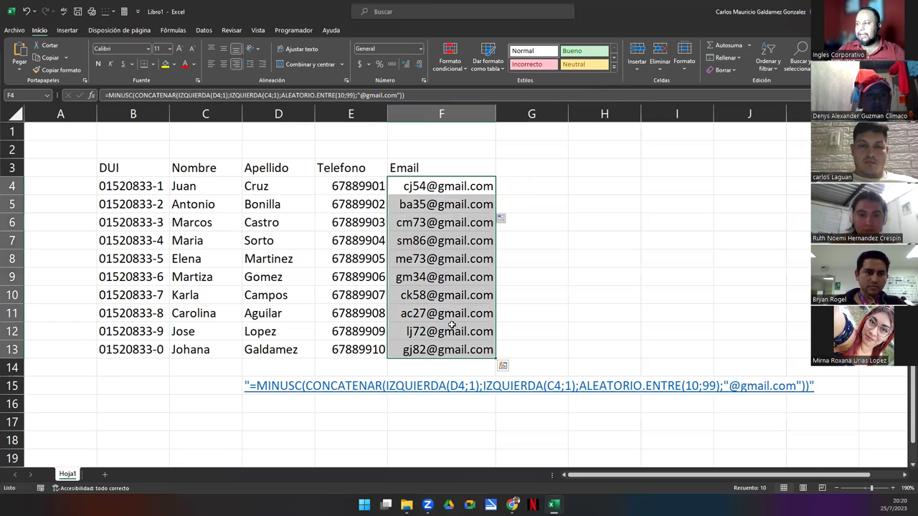
{"action": "right_click", "coordinate": [440, 192]}
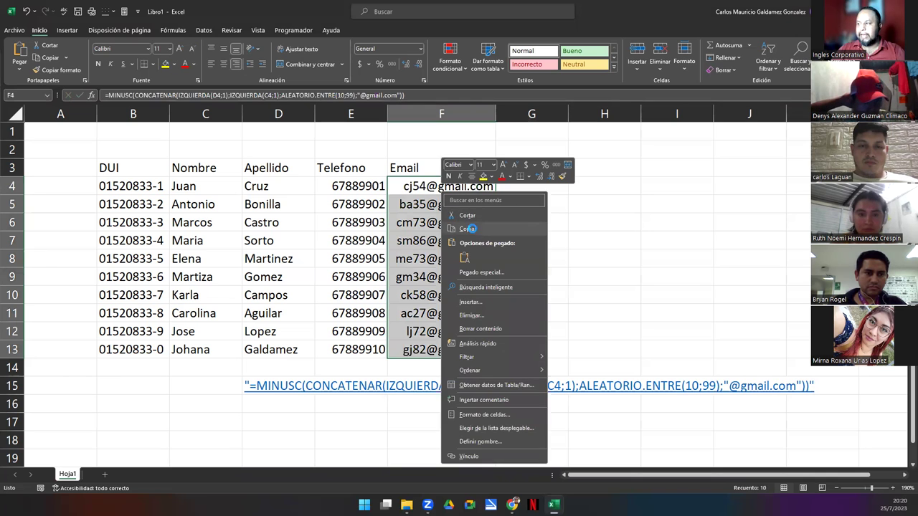
{"action": "left_click", "coordinate": [469, 229]}
{"action": "left_click", "coordinate": [419, 188]}
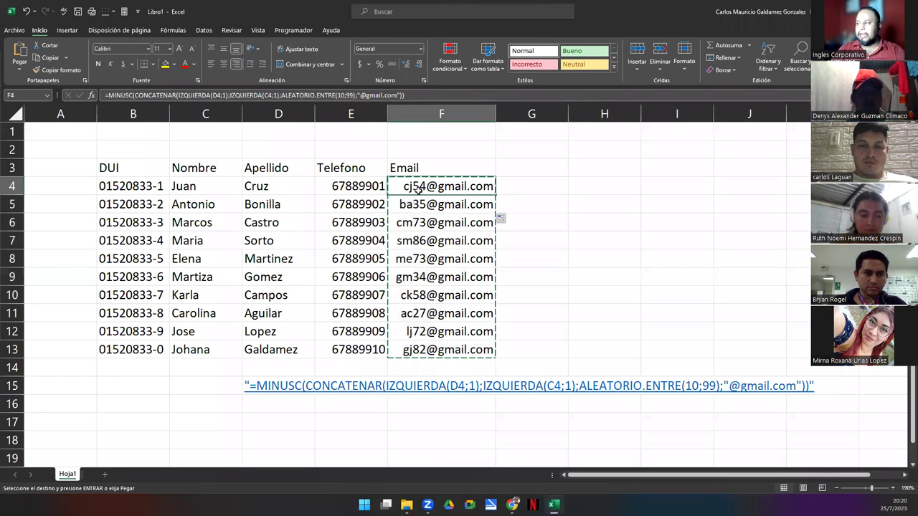
{"action": "right_click", "coordinate": [419, 188]}
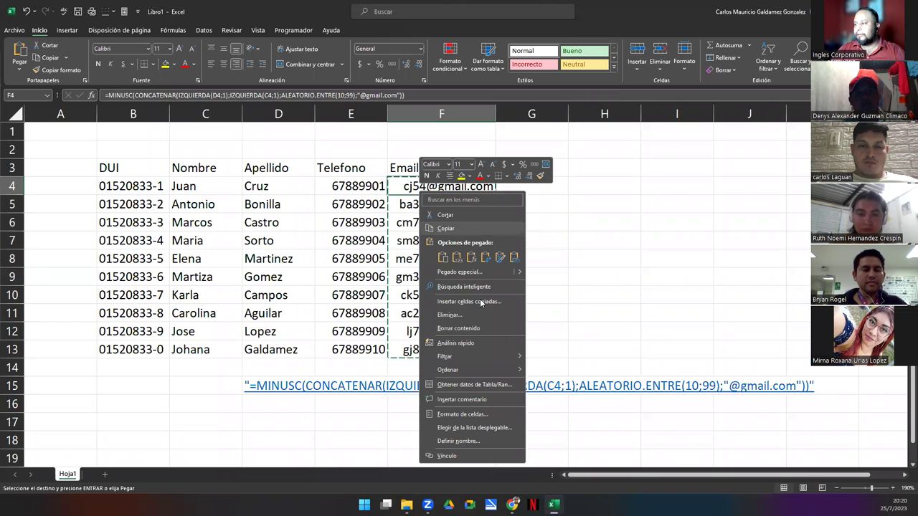
{"action": "left_click", "coordinate": [457, 259]}
{"action": "left_click", "coordinate": [449, 258]}
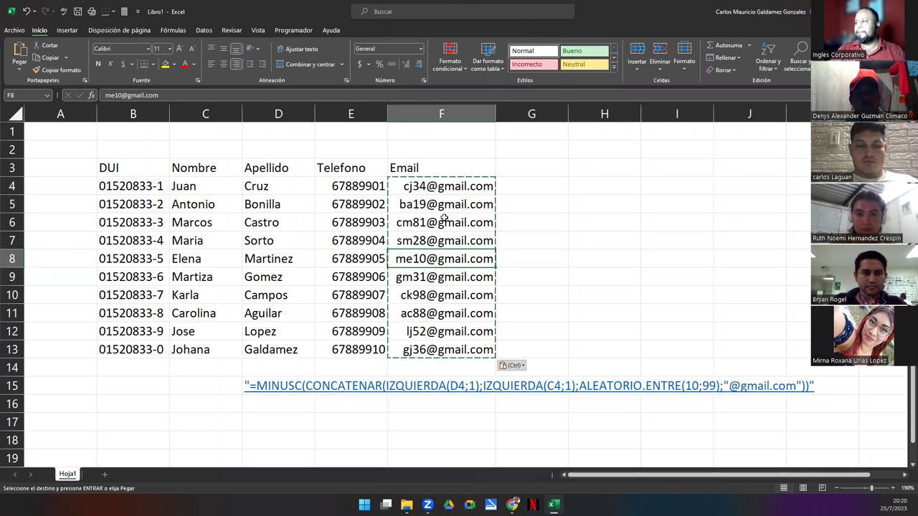
{"action": "left_click", "coordinate": [512, 197]}
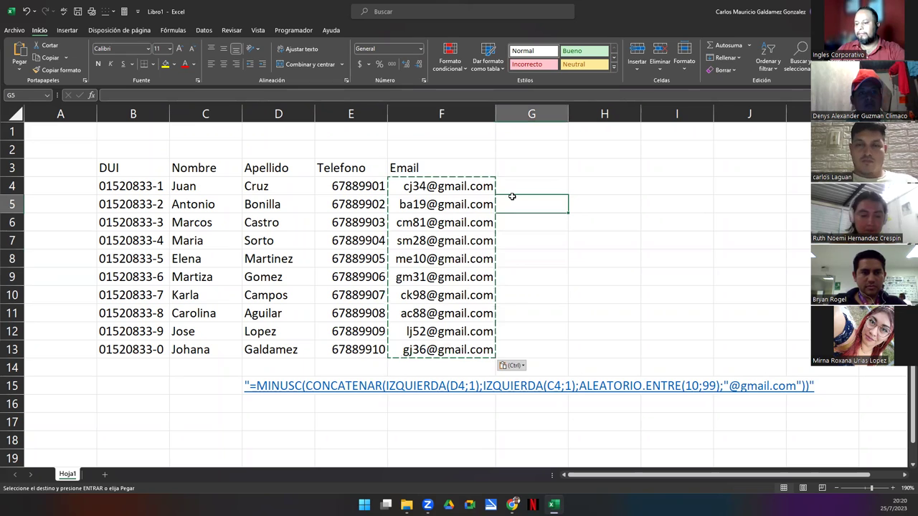
{"action": "key", "text": "Escape"}
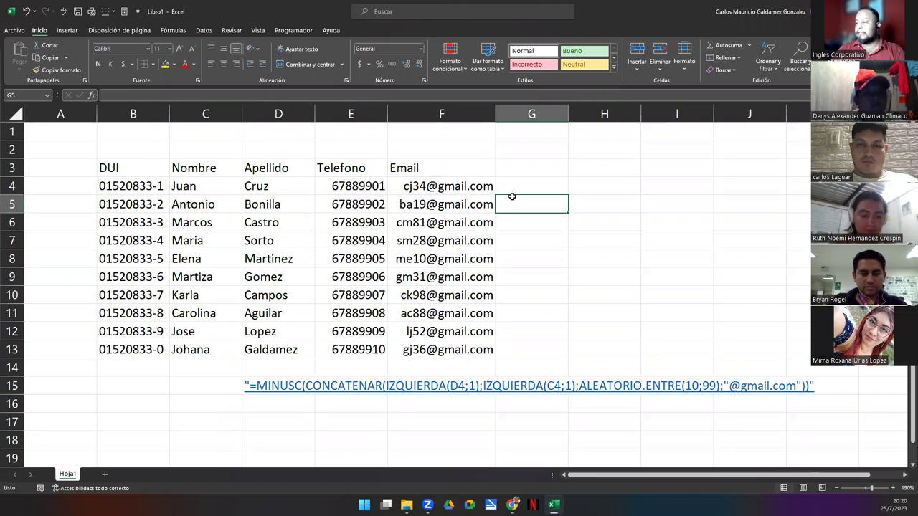
{"action": "left_click", "coordinate": [234, 385]}
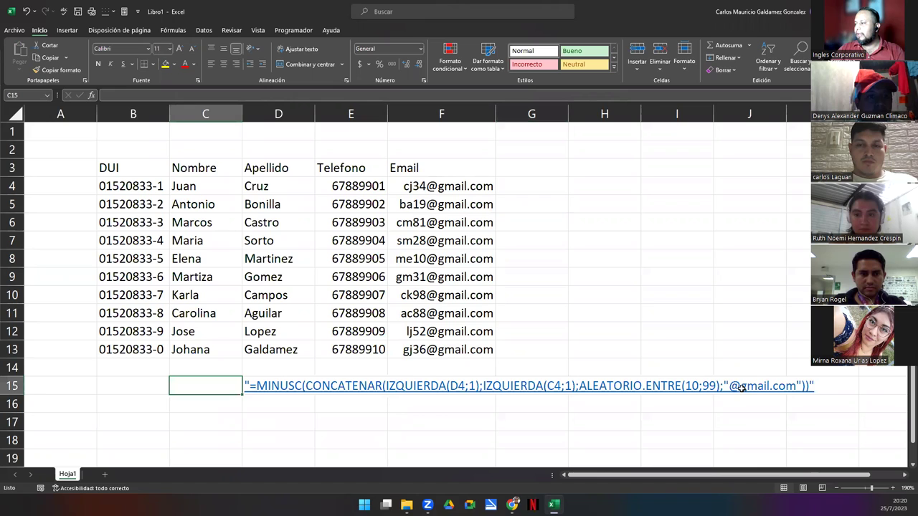
{"action": "left_click_drag", "start_coordinate": [433, 189], "coordinate": [445, 349]}
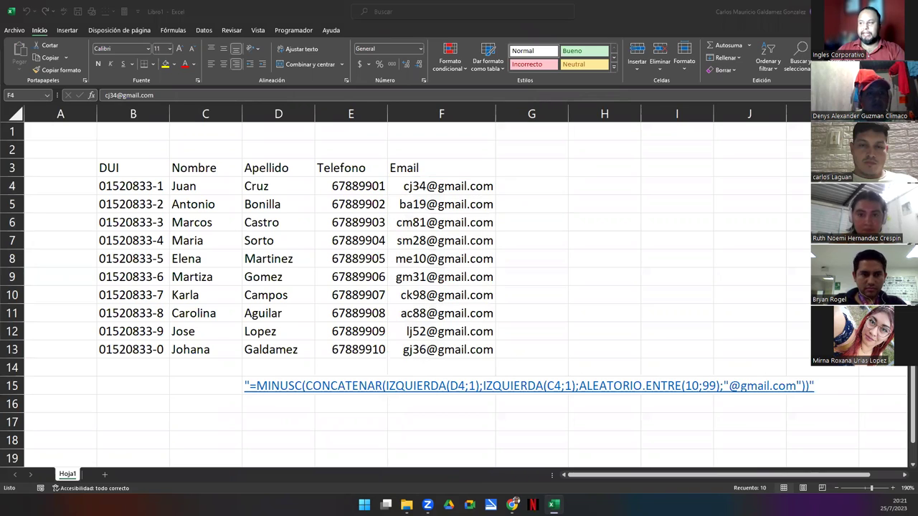
Select phone cell E9, then switch to the Photos window showing the bordered table screenshot
{"action": "left_click", "coordinate": [334, 280]}
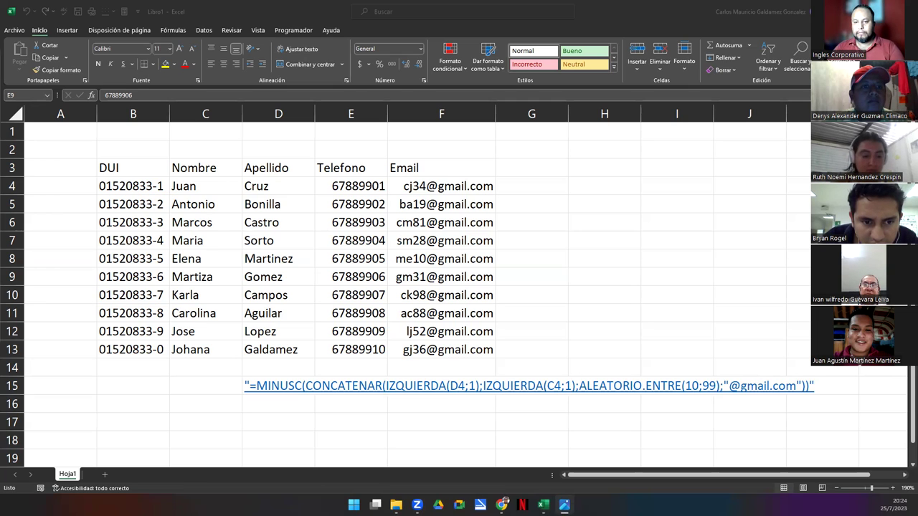
{"action": "key", "text": "alt+Tab"}
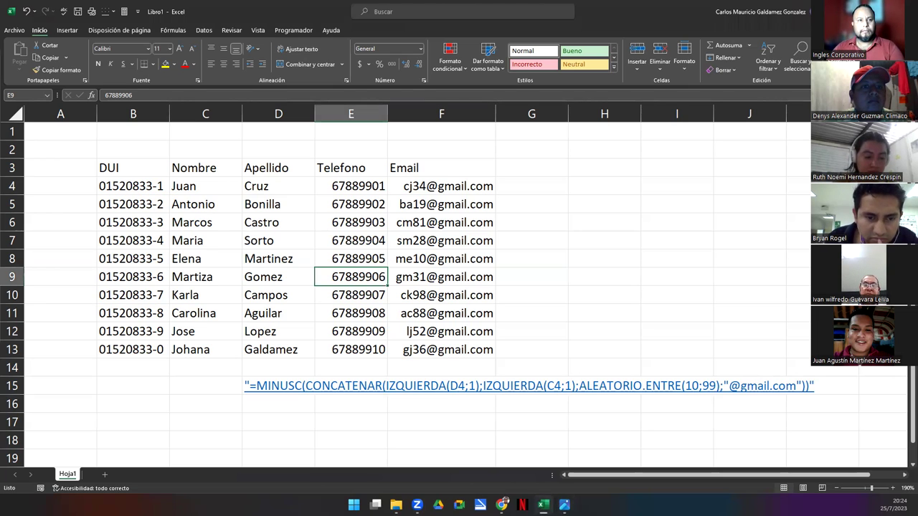
{"action": "key", "text": "alt+Tab"}
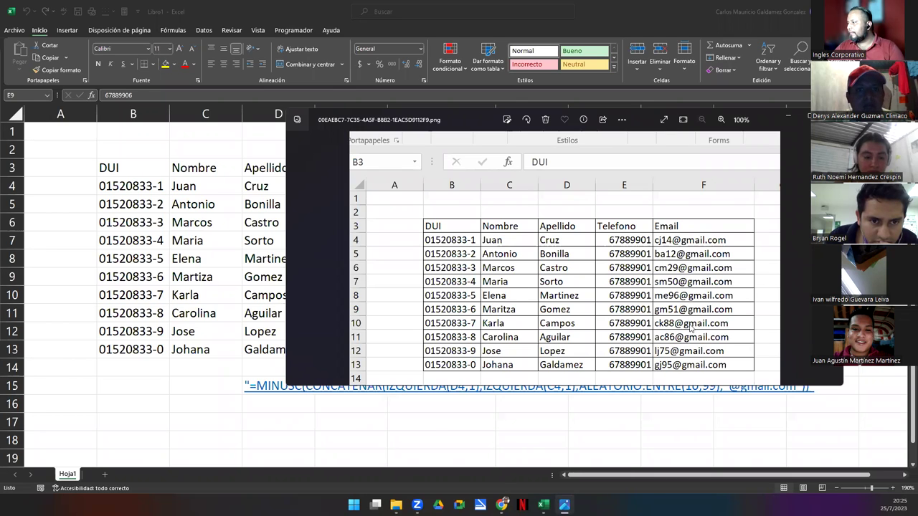
Close the Photos viewer showing the reference PNG with Alt+F4
{"action": "mouse_move", "coordinate": [396, 505]}
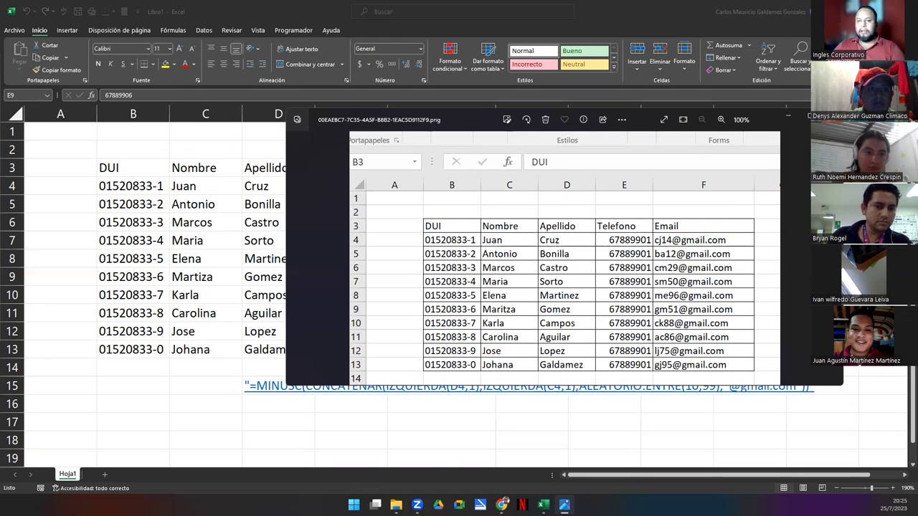
{"action": "key", "text": "alt+F4"}
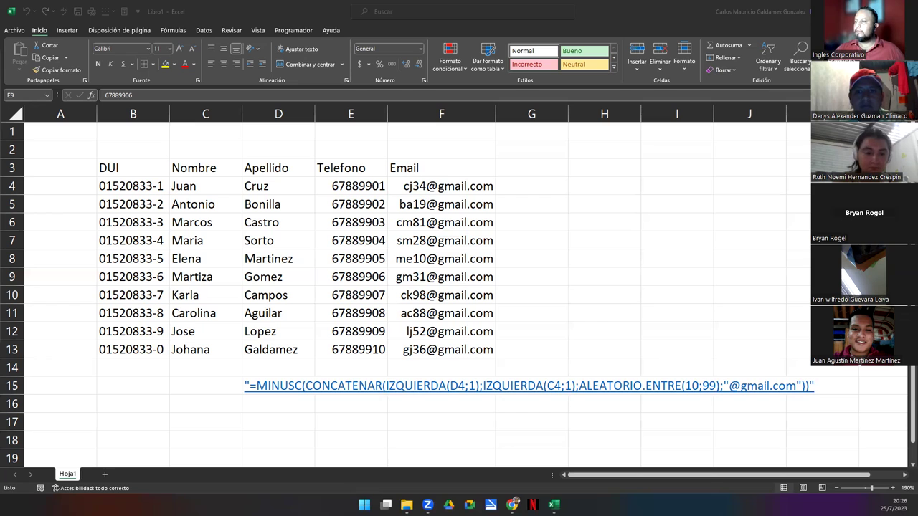
Select cell D8 in the contacts data and press Ctrl+T to create a table from $B$3:$F$13
{"action": "left_click", "coordinate": [369, 325]}
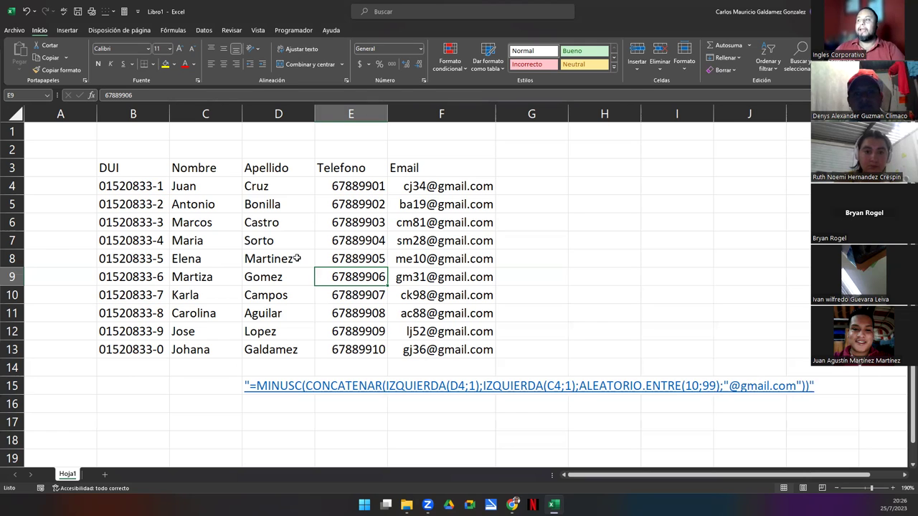
{"action": "left_click", "coordinate": [271, 251]}
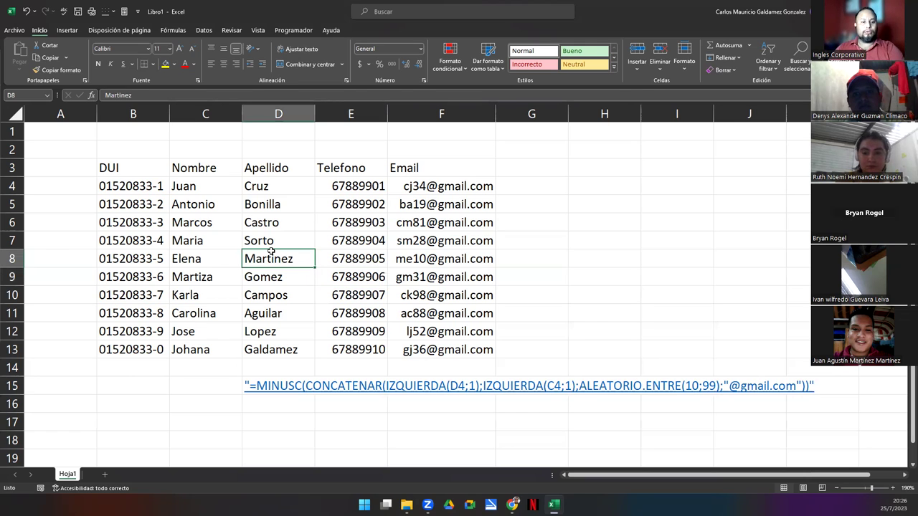
{"action": "key", "text": "ctrl+t"}
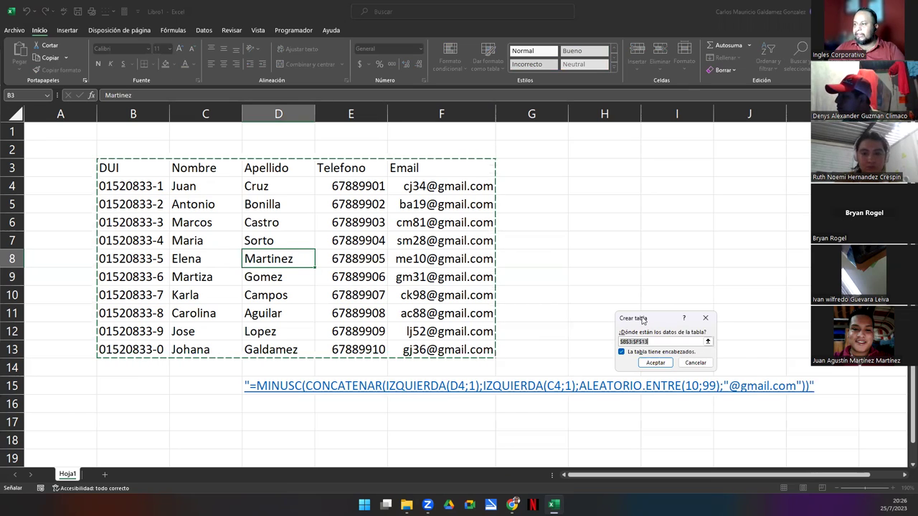
Accept Crear tabla with headers checked, creating Tabla1 with banded rows and filter buttons
{"action": "left_click_drag", "start_coordinate": [643, 320], "coordinate": [336, 220]}
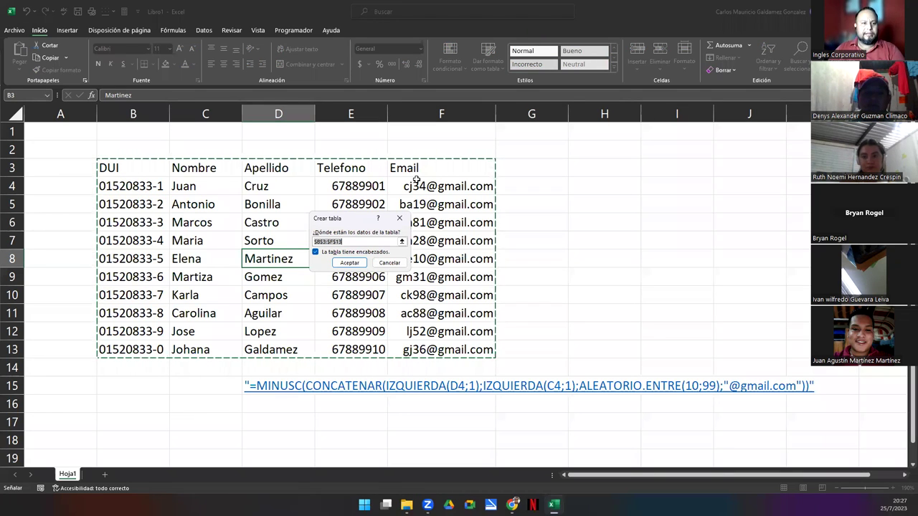
{"action": "left_click", "coordinate": [349, 263]}
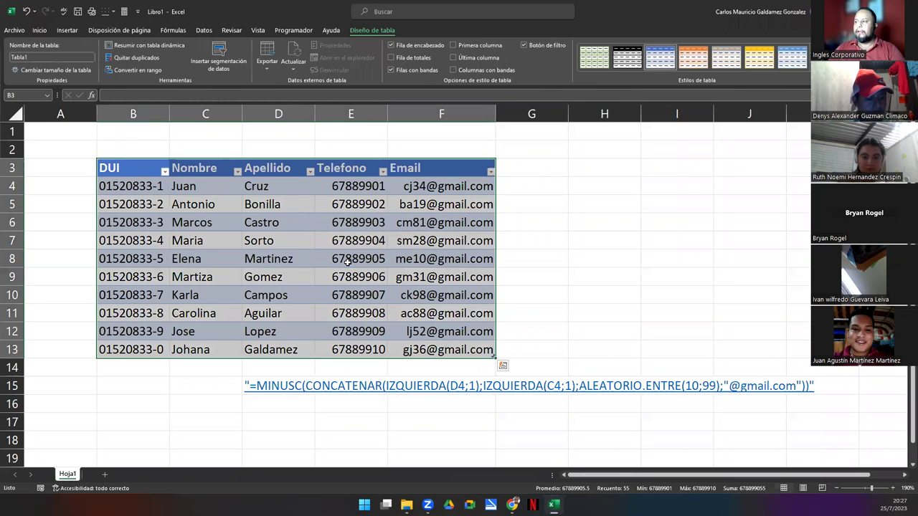
Narrow columns B through E to fit the DUI values, names, surnames and phone numbers
{"action": "left_click_drag", "start_coordinate": [173, 116], "coordinate": [171, 117]}
{"action": "left_click_drag", "start_coordinate": [235, 114], "coordinate": [229, 114]}
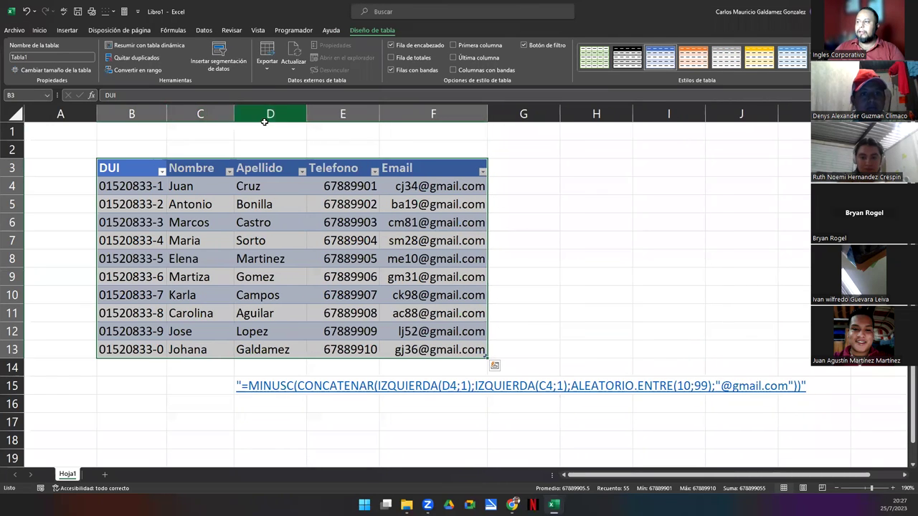
{"action": "double_click", "coordinate": [307, 114]}
{"action": "left_click_drag", "start_coordinate": [834, 114], "coordinate": [302, 150]}
{"action": "left_click_drag", "start_coordinate": [375, 114], "coordinate": [374, 115]}
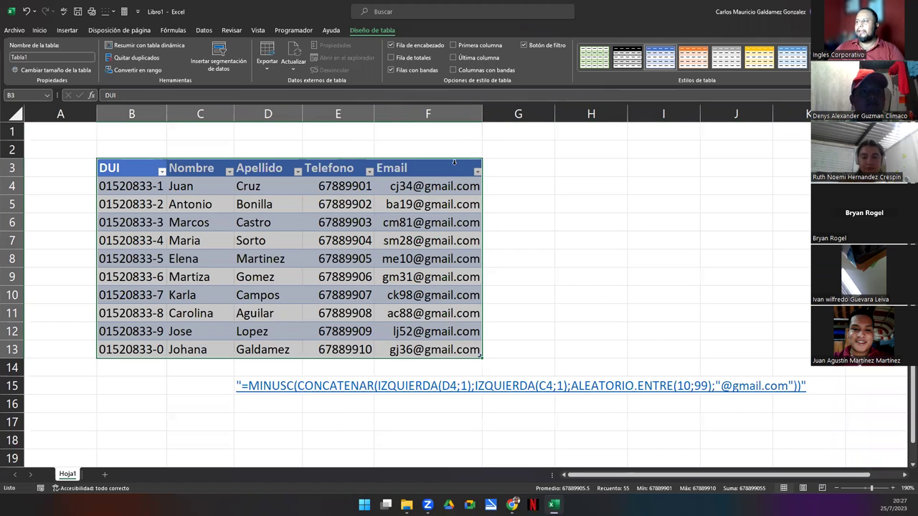
Select the part of the table from B3 to E10
{"action": "left_click", "coordinate": [293, 240]}
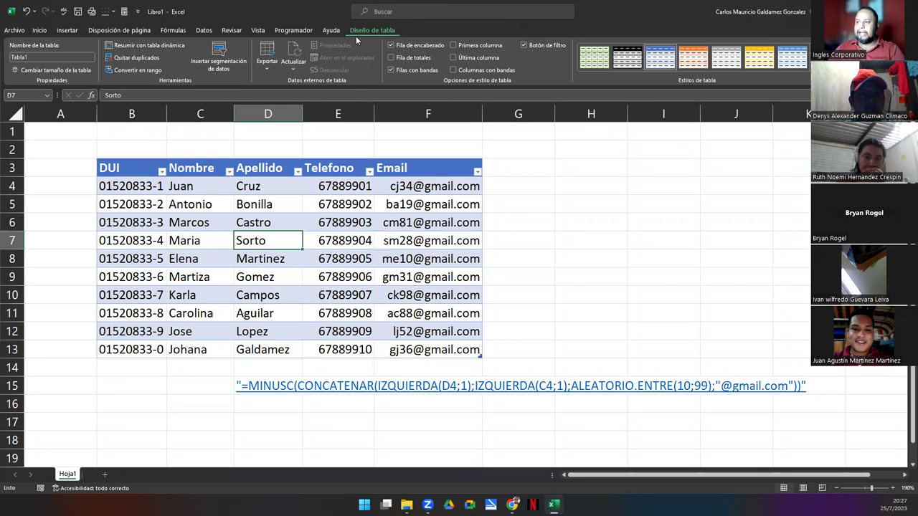
{"action": "left_click", "coordinate": [17, 55]}
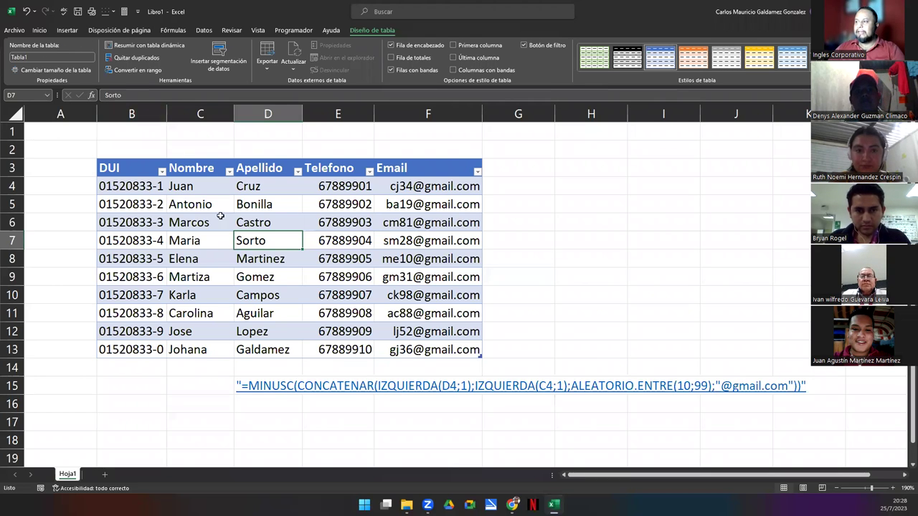
{"action": "left_click_drag", "start_coordinate": [115, 169], "coordinate": [424, 344]}
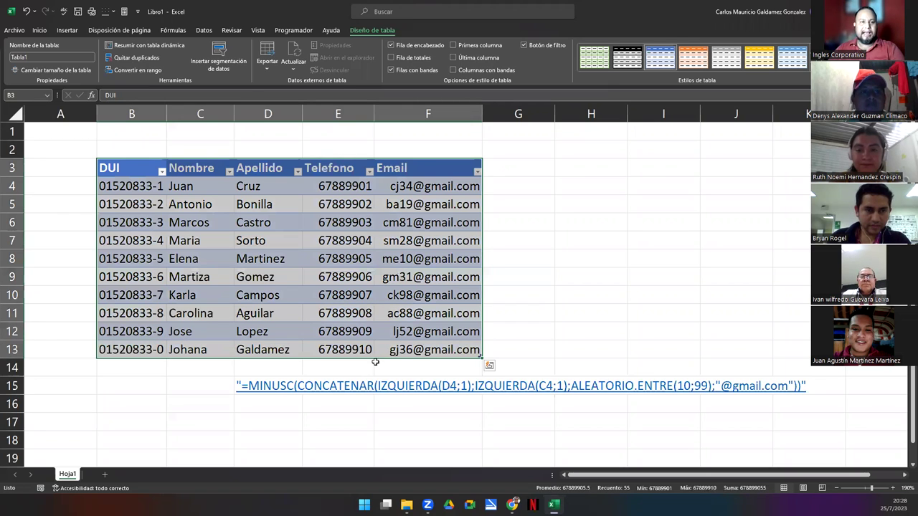
Center the header row B3:F3, then bring up the 'Seleccionar partes de una tabla' slide
{"action": "left_click", "coordinate": [261, 257]}
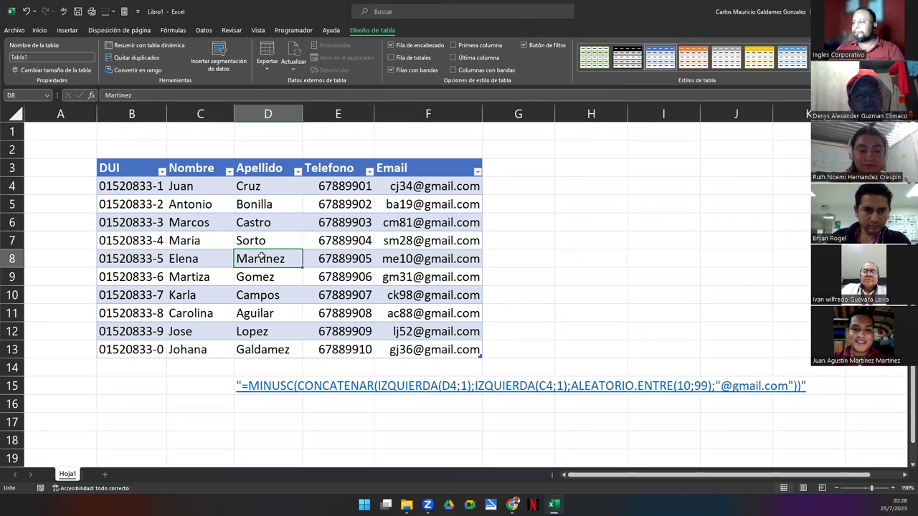
{"action": "left_click_drag", "start_coordinate": [141, 170], "coordinate": [469, 165]}
{"action": "left_click", "coordinate": [38, 30]}
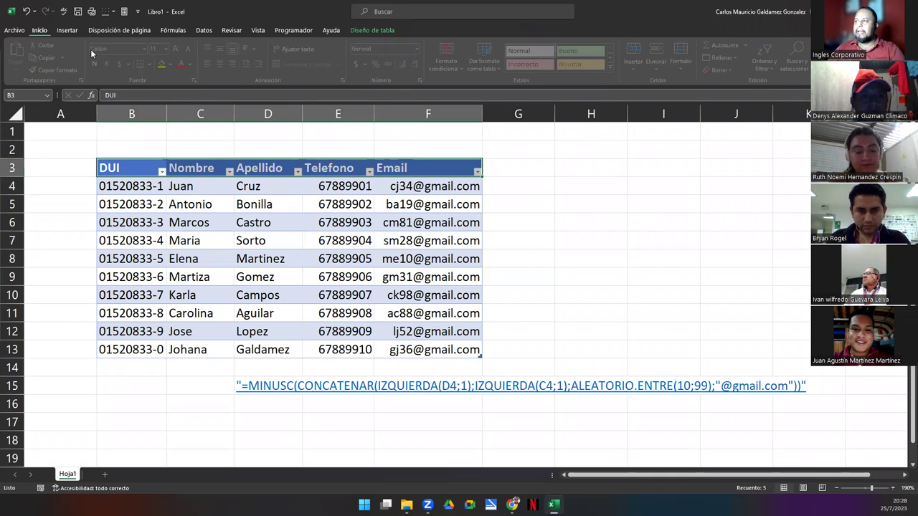
{"action": "left_click", "coordinate": [223, 64]}
{"action": "left_click", "coordinate": [259, 258]}
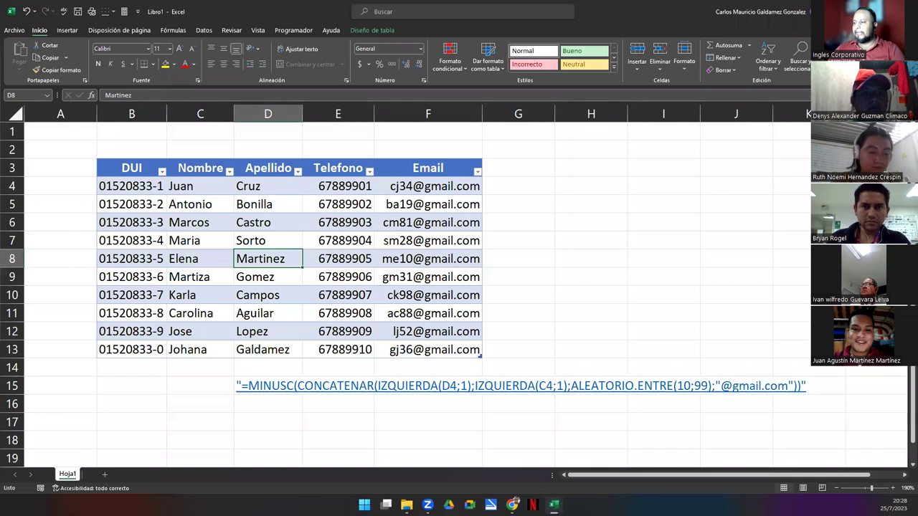
{"action": "left_click", "coordinate": [554, 504]}
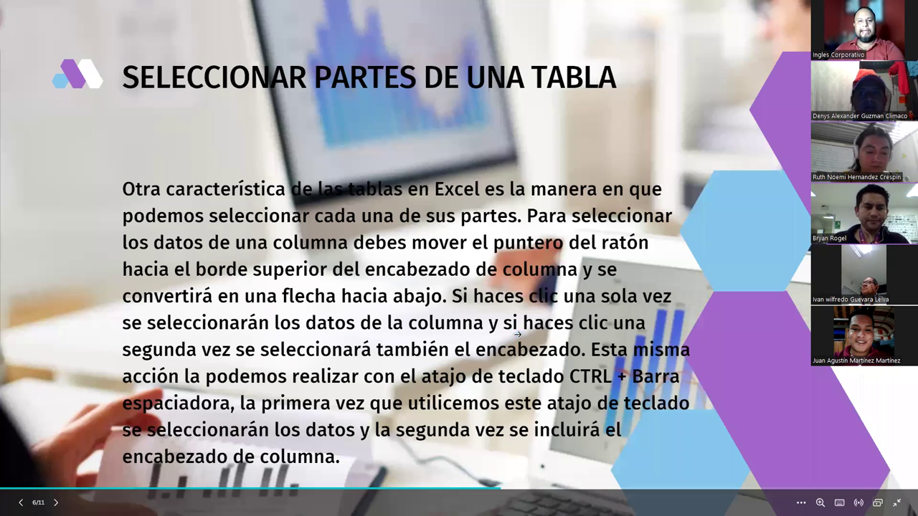
Return to the Contacts workbook and pick the email in F6, then the phone in E7
{"action": "key", "text": "alt+Tab"}
{"action": "left_click", "coordinate": [383, 216]}
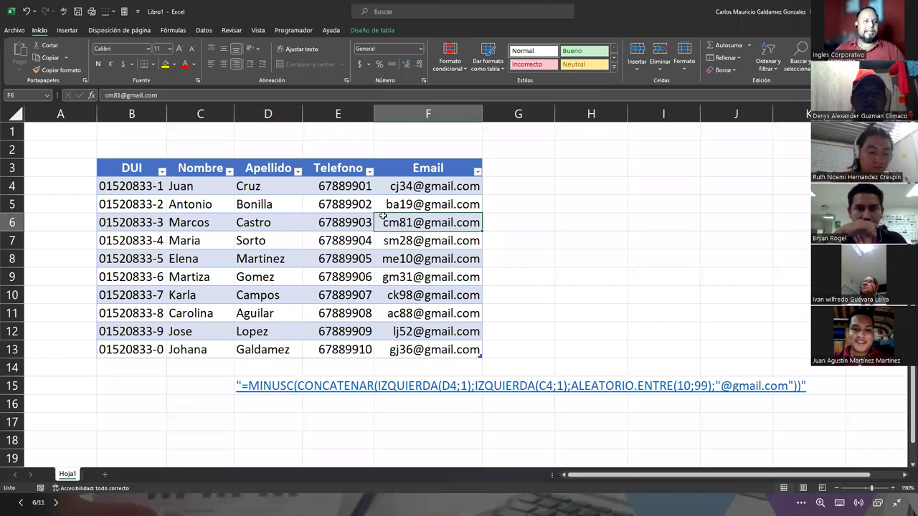
{"action": "left_click", "coordinate": [338, 251]}
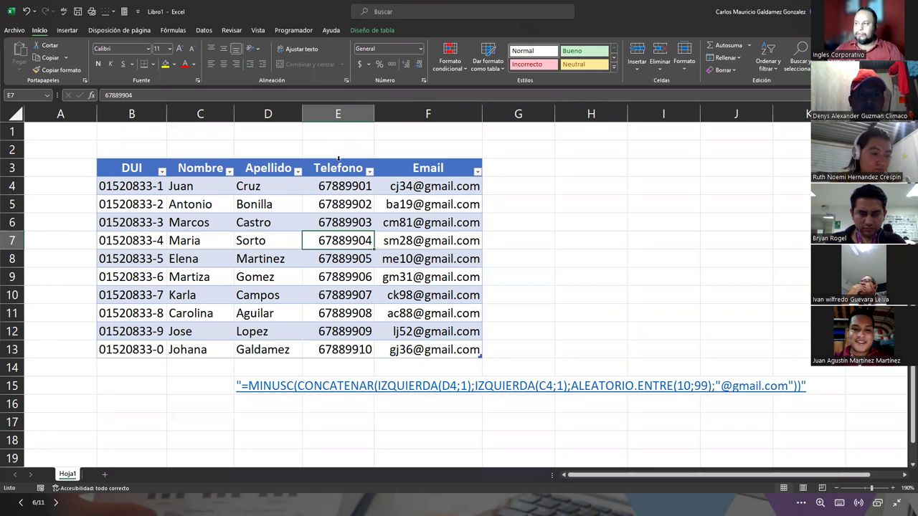
{"action": "left_click", "coordinate": [338, 158]}
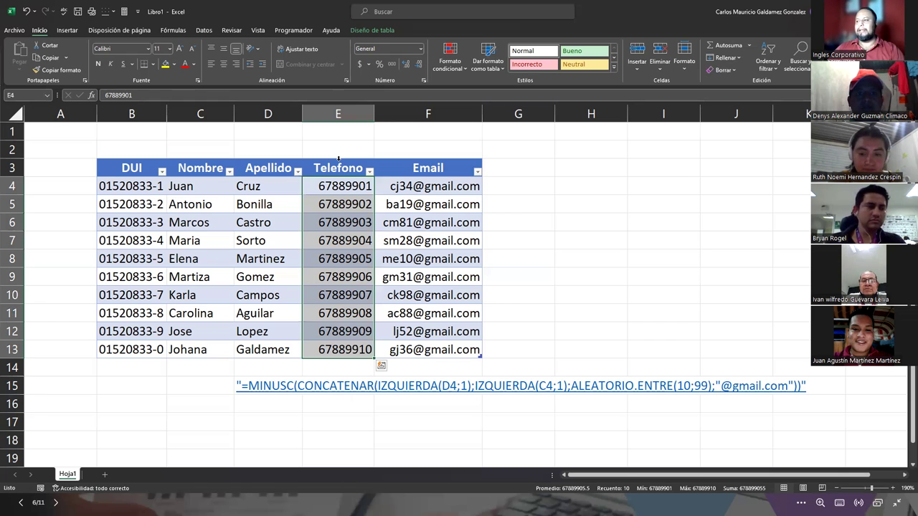
{"action": "left_click", "coordinate": [338, 159]}
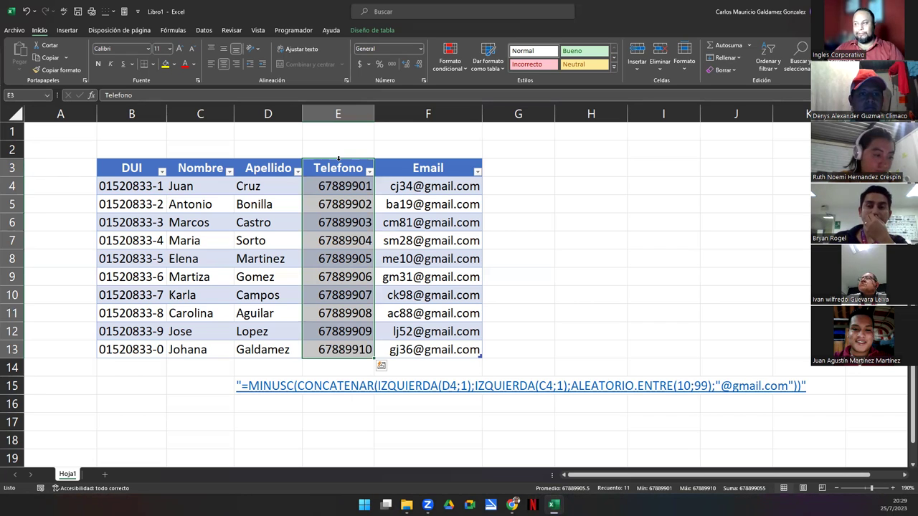
{"action": "left_click", "coordinate": [272, 234]}
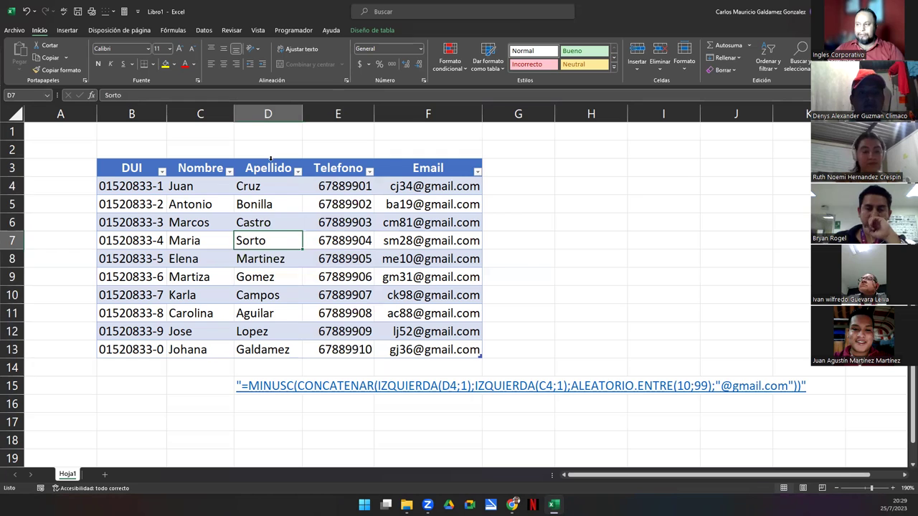
{"action": "left_click", "coordinate": [270, 159]}
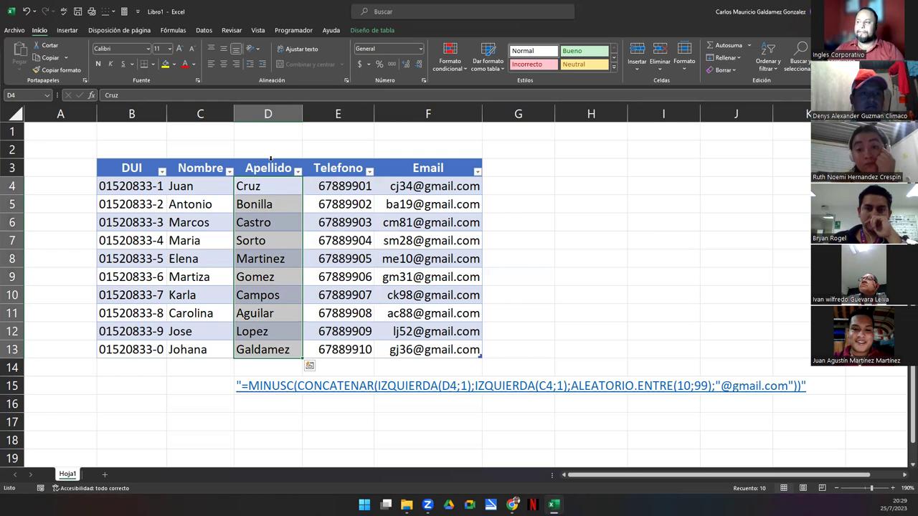
{"action": "left_click", "coordinate": [271, 158]}
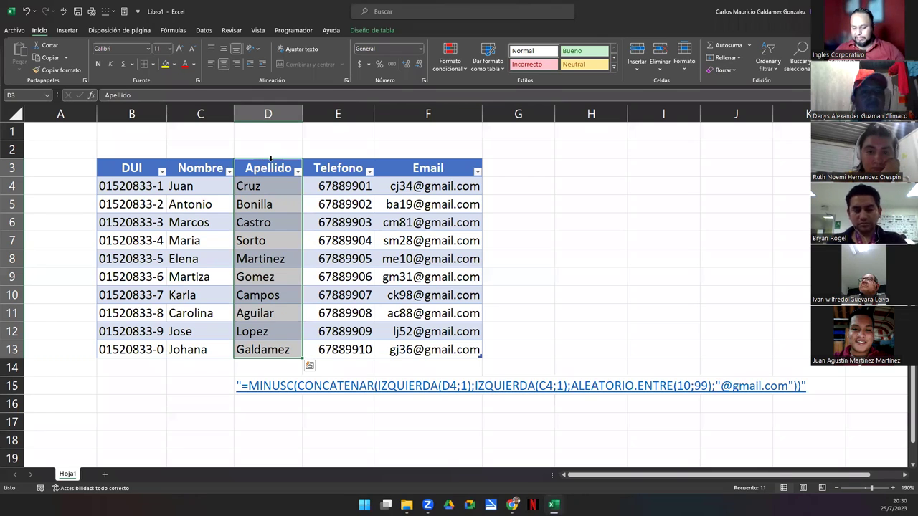
{"action": "left_click", "coordinate": [330, 185]}
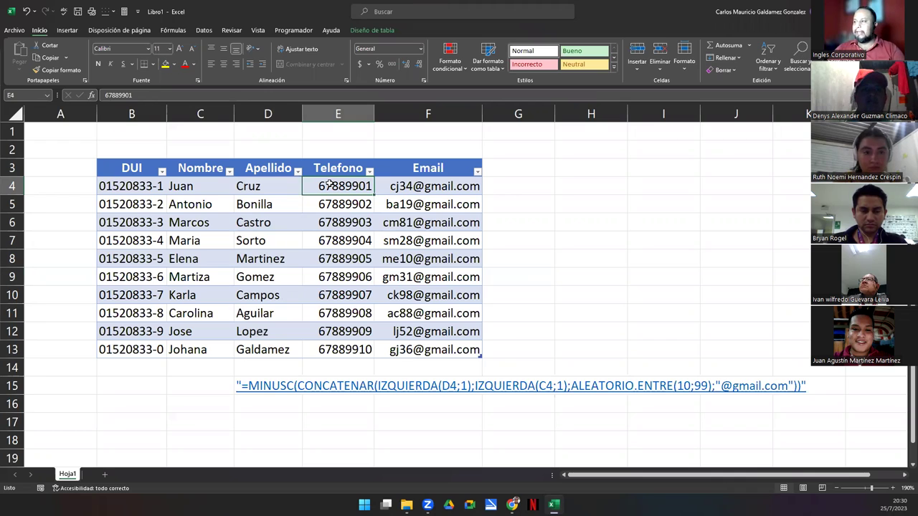
{"action": "left_click", "coordinate": [337, 276]}
{"action": "left_click", "coordinate": [342, 349]}
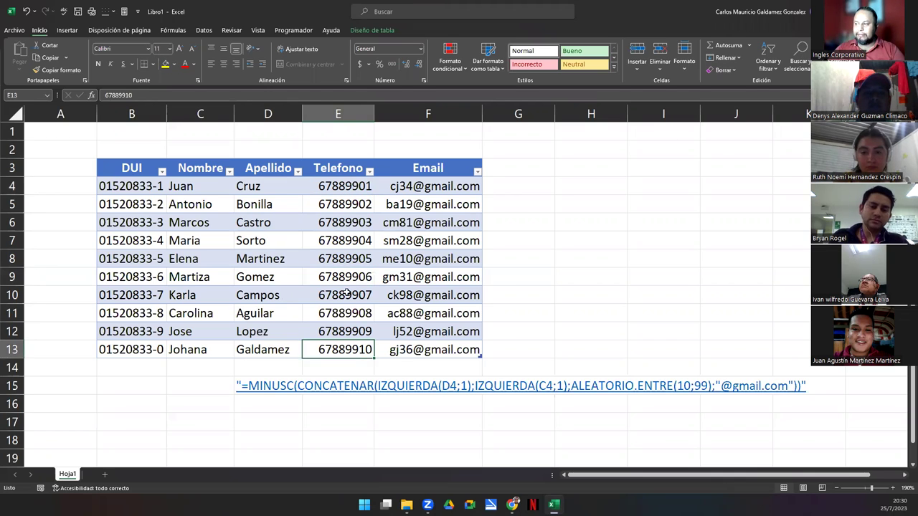
{"action": "left_click", "coordinate": [337, 209]}
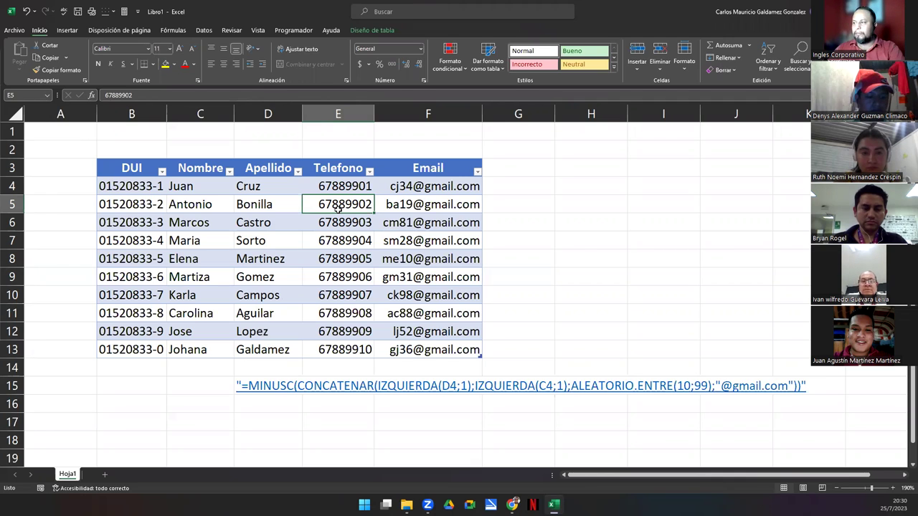
{"action": "key", "text": "ctrl+space"}
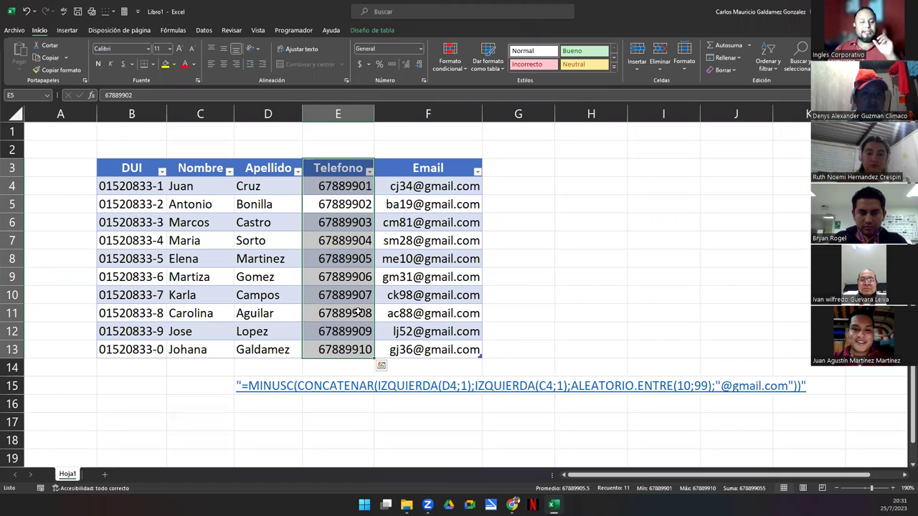
{"action": "left_click", "coordinate": [315, 306]}
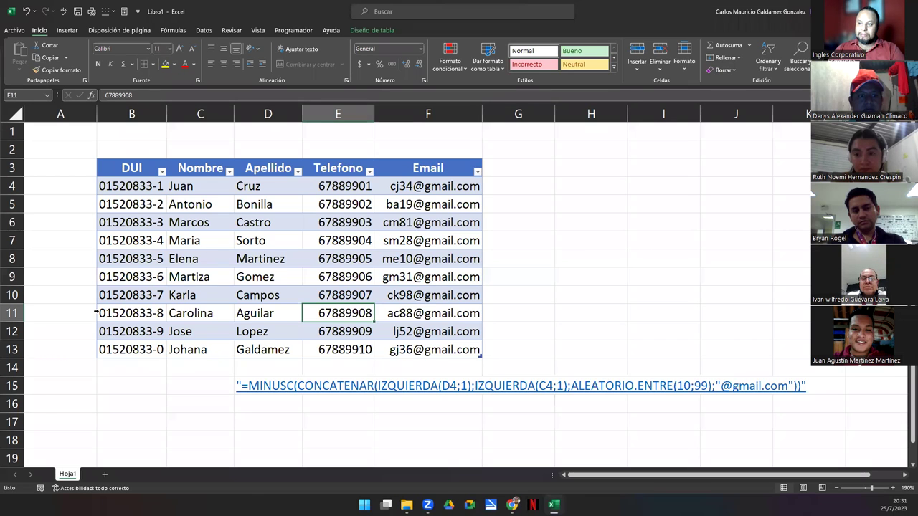
Select row 11 inside the table, then the entire worksheet row 11
{"action": "left_click", "coordinate": [96, 312]}
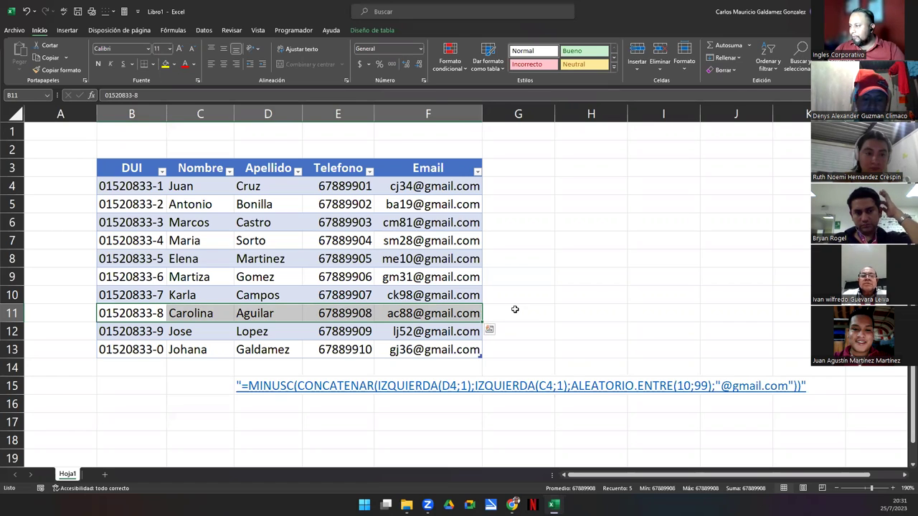
{"action": "left_click", "coordinate": [8, 313]}
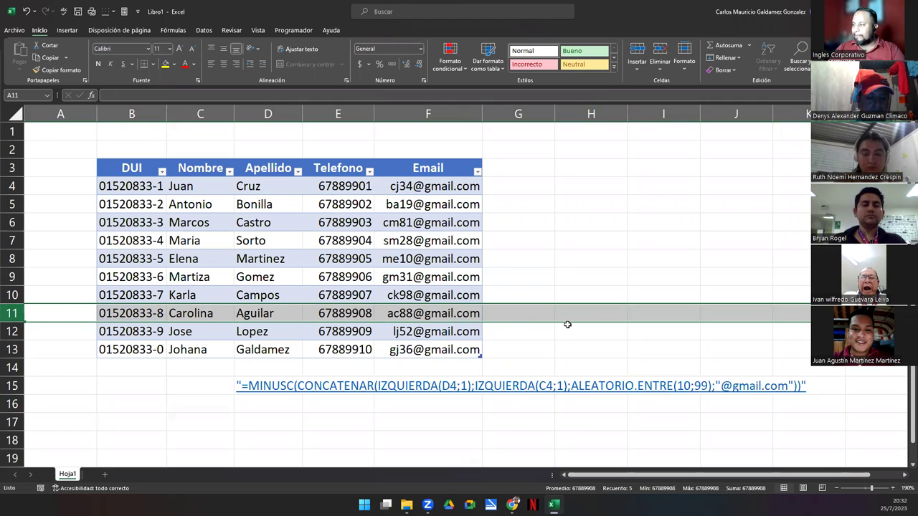
{"action": "left_click", "coordinate": [904, 475]}
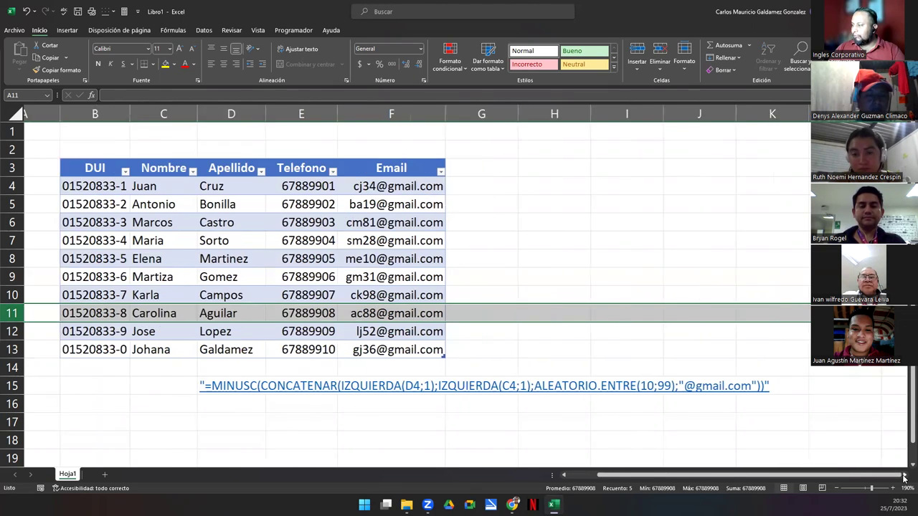
{"action": "left_click", "coordinate": [905, 475]}
{"action": "left_click", "coordinate": [904, 475]}
{"action": "left_click_drag", "start_coordinate": [904, 477], "coordinate": [904, 476]}
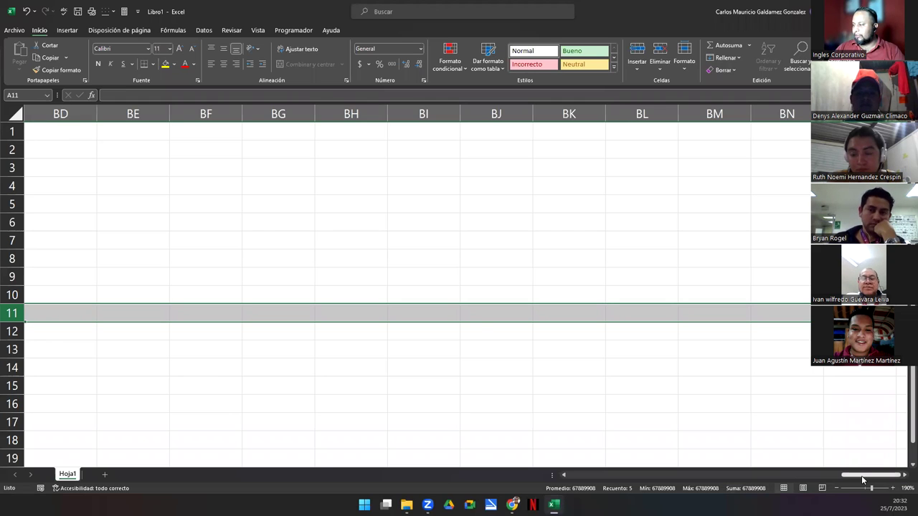
Bring the table back into view and select only row 11's table cells B11:F11
{"action": "key", "text": "ctrl+BackSpace"}
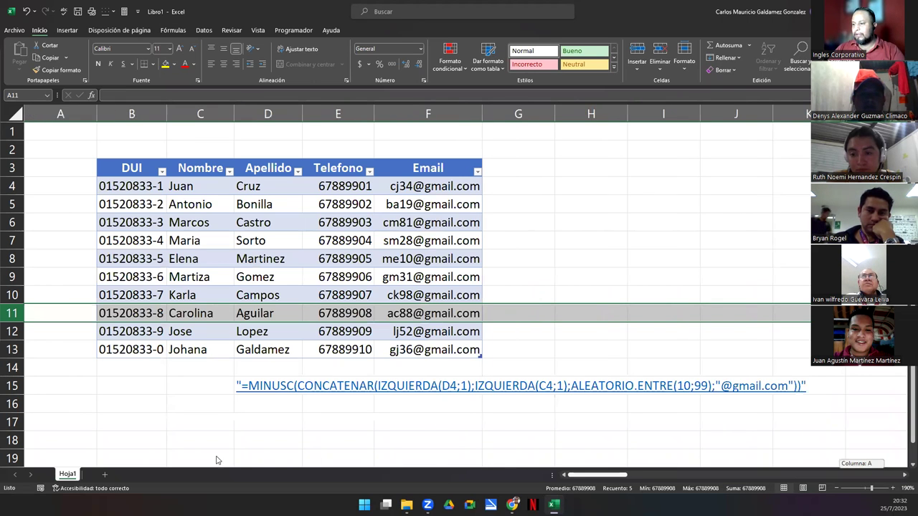
{"action": "left_click", "coordinate": [56, 333]}
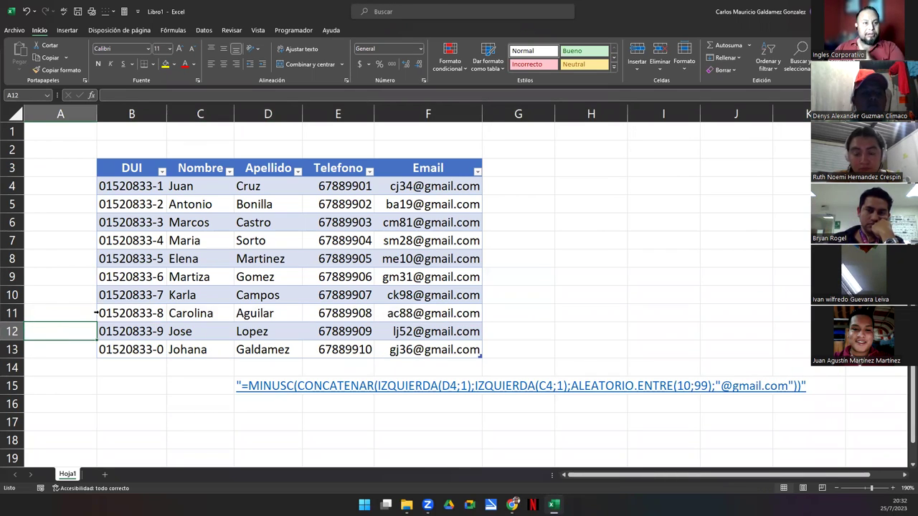
{"action": "left_click", "coordinate": [94, 313]}
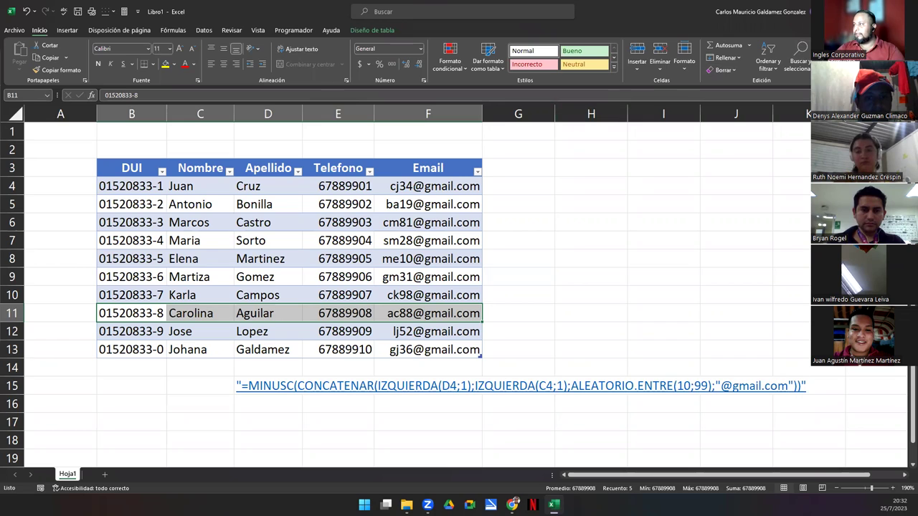
Advance the slideshow past the column-selection example and the table-rows slide
{"action": "key", "text": "alt+Tab"}
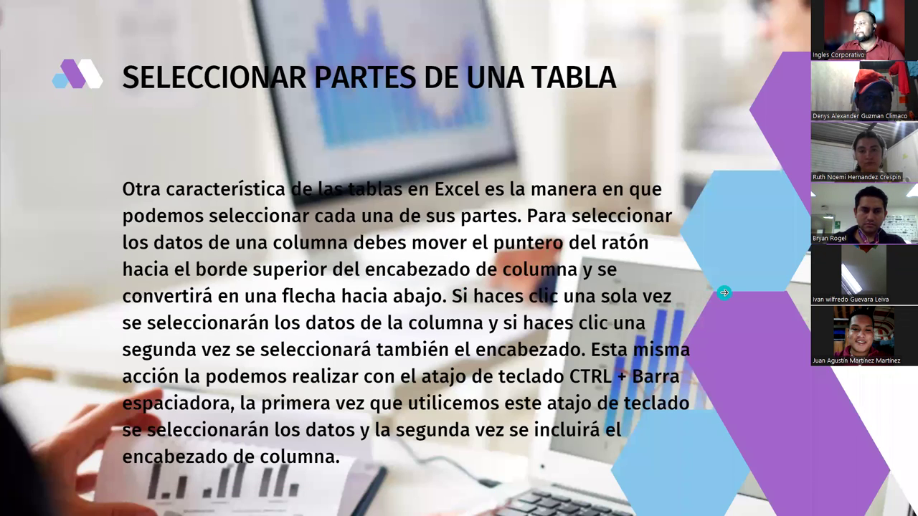
{"action": "key", "text": "Right"}
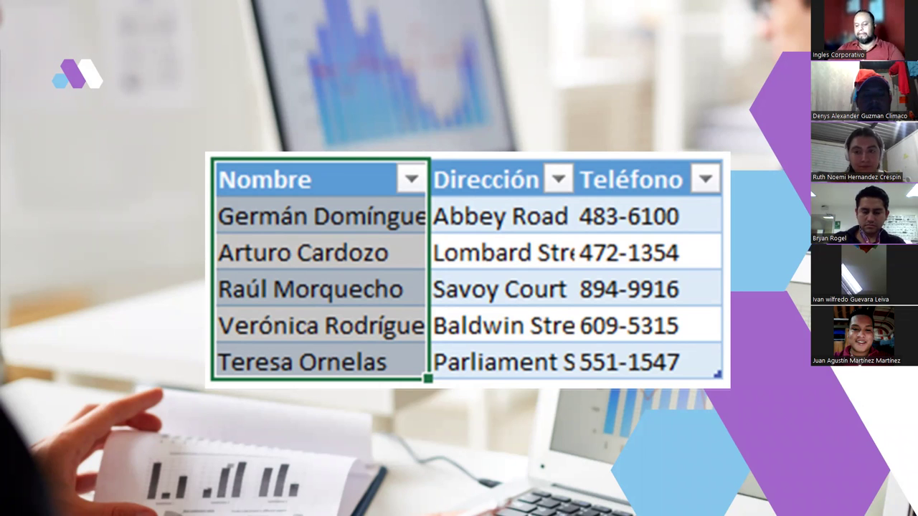
{"action": "key", "text": "Right"}
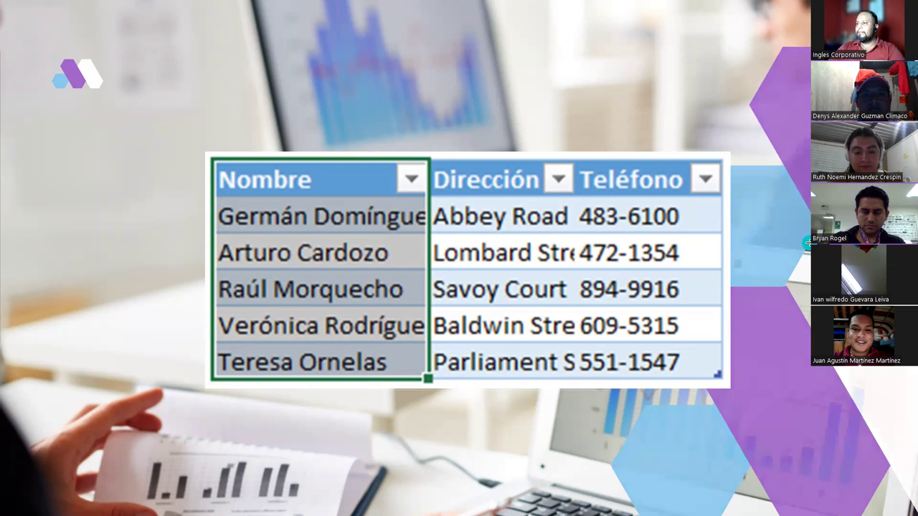
{"action": "key", "text": "Right"}
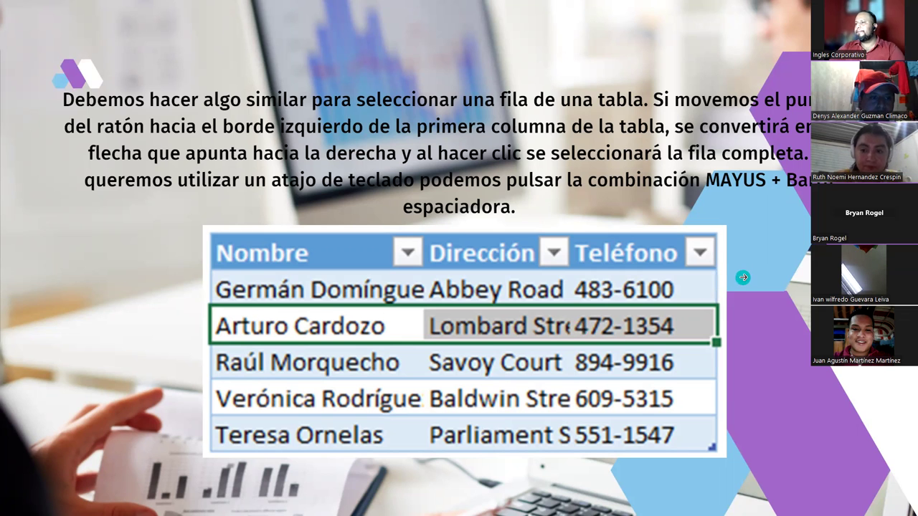
{"action": "key", "text": "Right"}
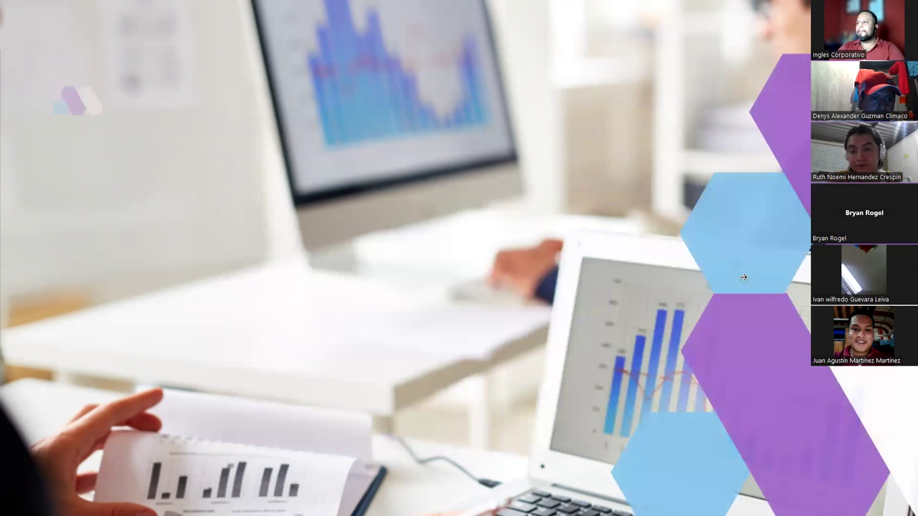
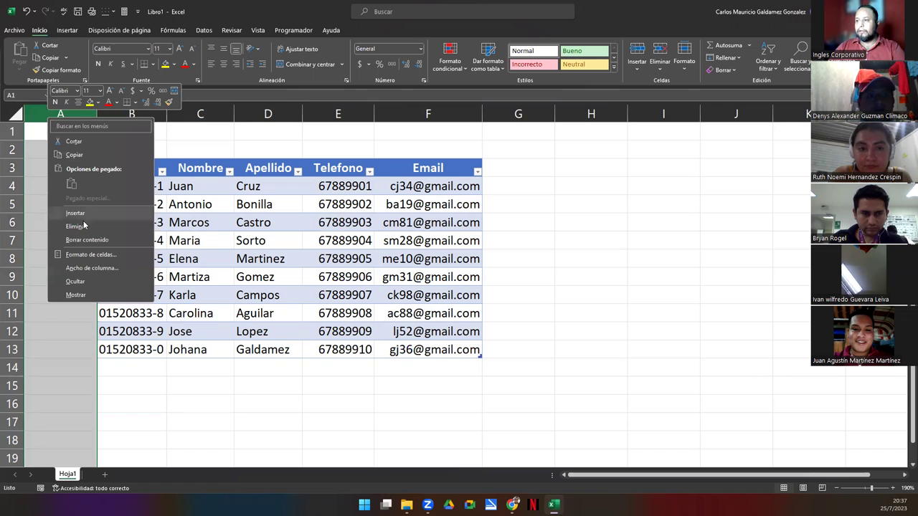
Delete empty column A and blank rows 1–2 so the table begins at cell A1
{"action": "left_click", "coordinate": [76, 226]}
{"action": "left_click_drag", "start_coordinate": [12, 148], "coordinate": [10, 132]}
{"action": "right_click", "coordinate": [10, 132]}
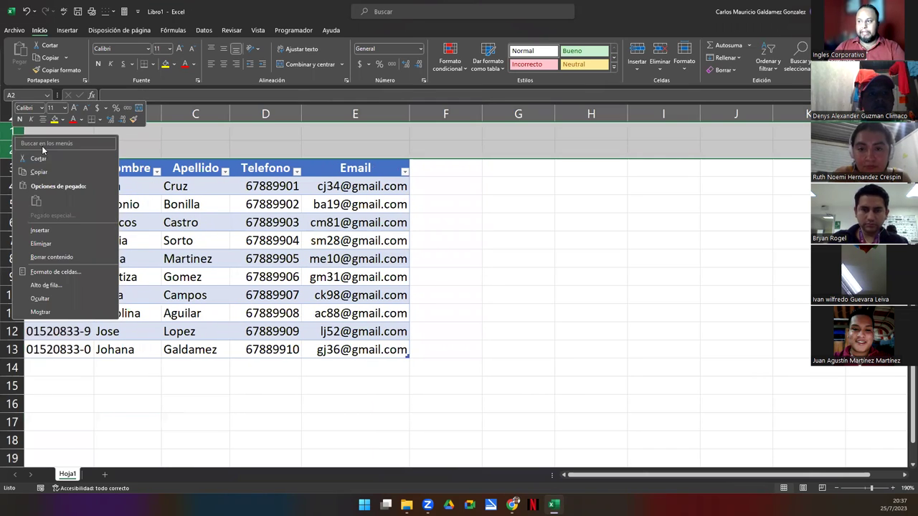
{"action": "left_click", "coordinate": [81, 243]}
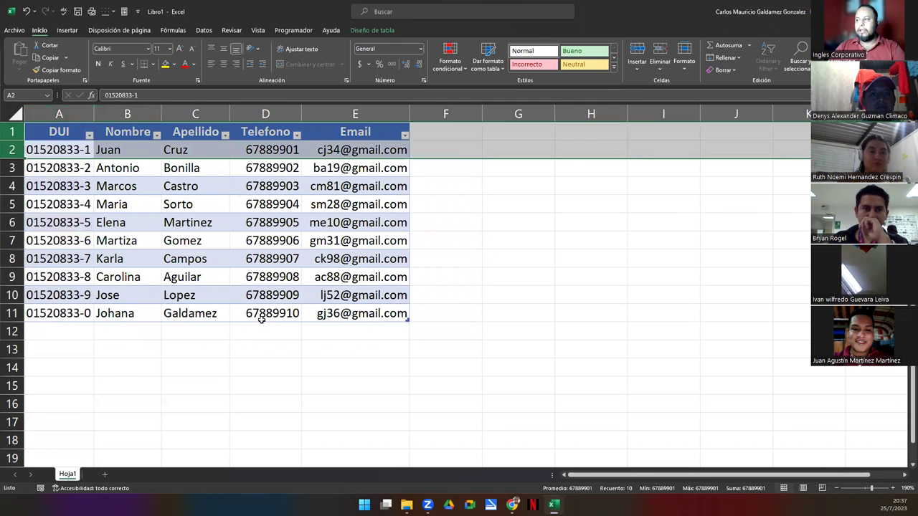
{"action": "left_click", "coordinate": [263, 321]}
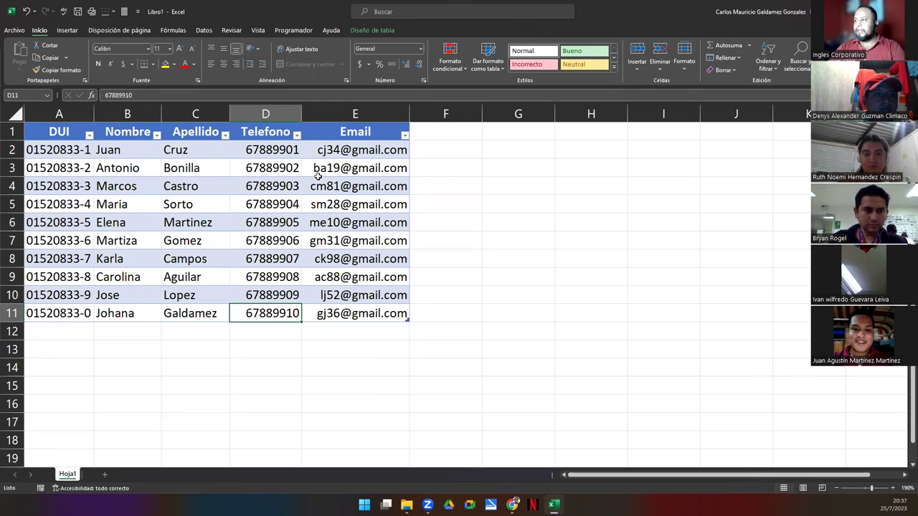
{"action": "left_click", "coordinate": [423, 134]}
{"action": "left_click_drag", "start_coordinate": [433, 165], "coordinate": [445, 313]}
{"action": "left_click_drag", "start_coordinate": [54, 330], "coordinate": [331, 331]}
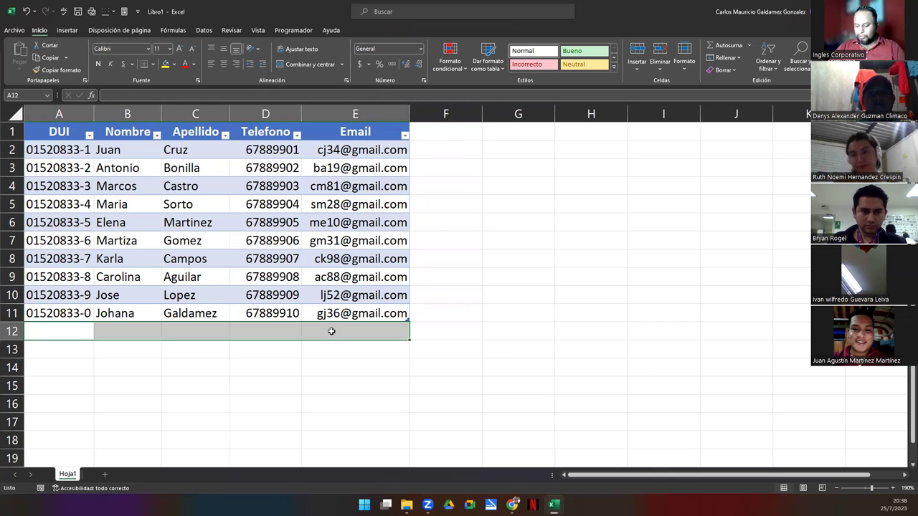
{"action": "left_click", "coordinate": [361, 313]}
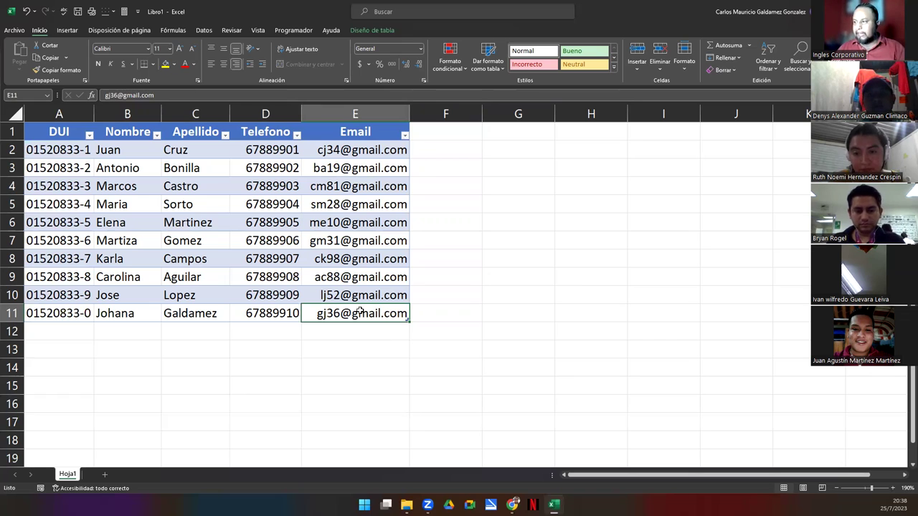
{"action": "left_click", "coordinate": [436, 130]}
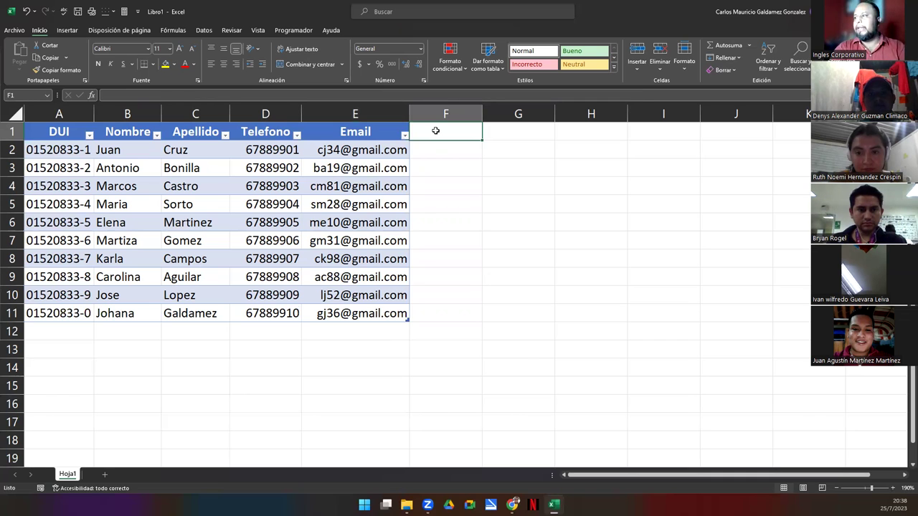
Add the header 'Sueldo' in F1, extending the table to A1:F11
{"action": "type", "text": "Sueldo"}
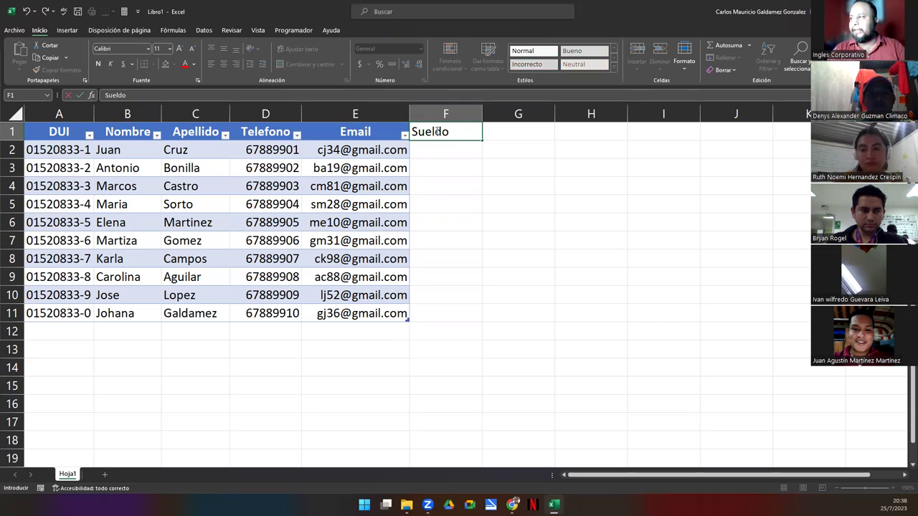
{"action": "key", "text": "Return"}
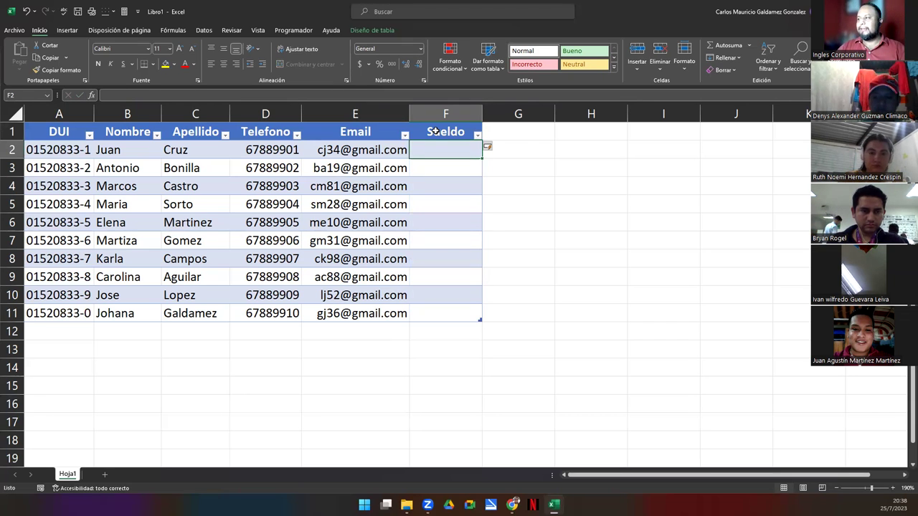
{"action": "left_click", "coordinate": [528, 134]}
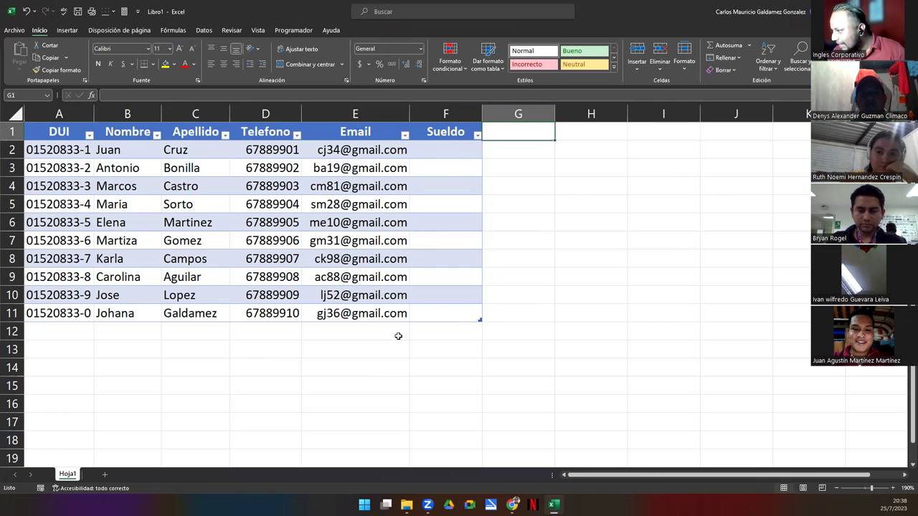
{"action": "scroll", "coordinate": [396, 335], "scroll_direction": "up", "scroll_amount": 1}
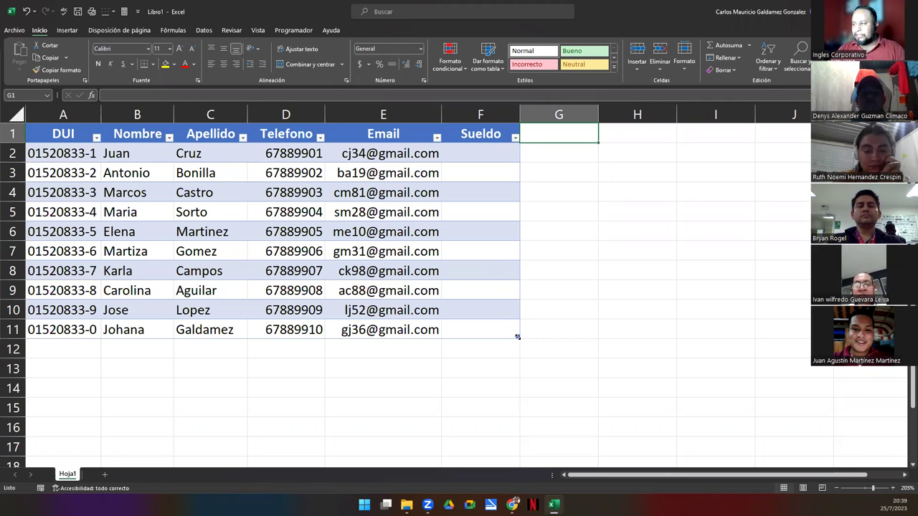
{"action": "left_click_drag", "start_coordinate": [517, 336], "coordinate": [577, 336]}
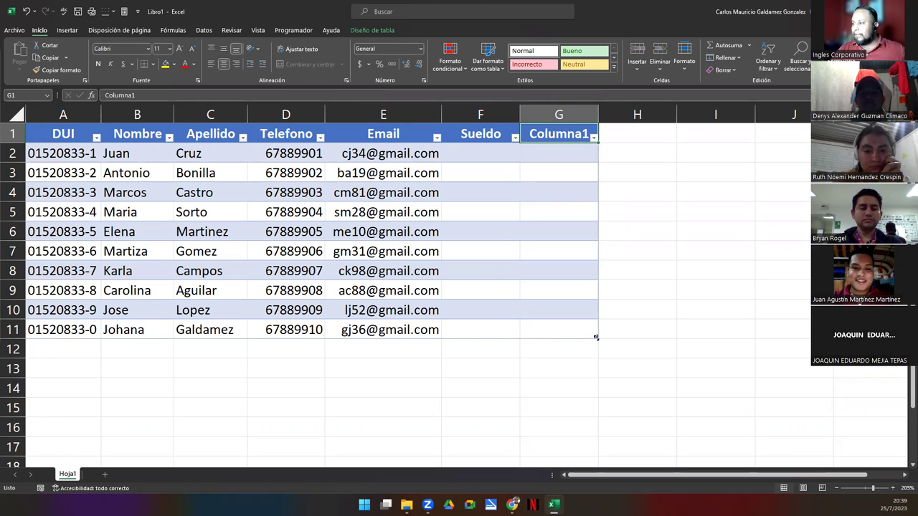
{"action": "left_click_drag", "start_coordinate": [595, 337], "coordinate": [596, 356]}
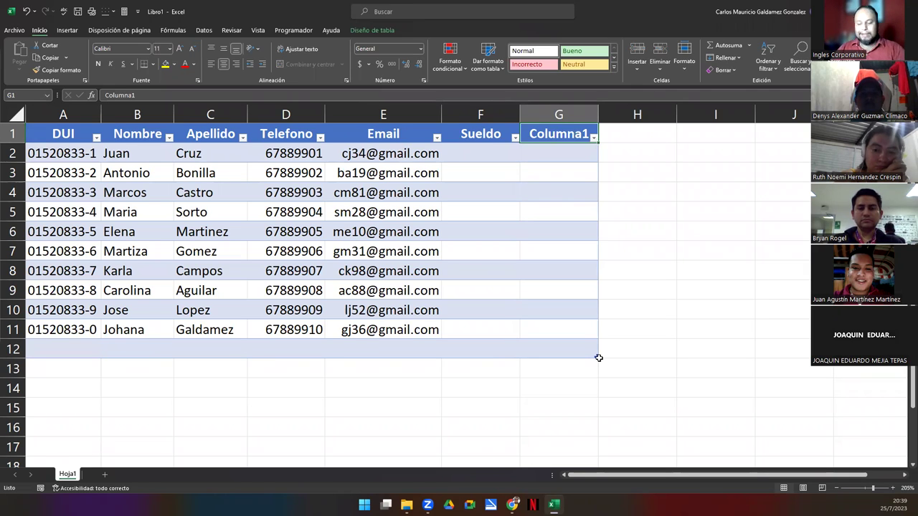
{"action": "key", "text": "ctrl+z"}
{"action": "key", "text": "ctrl+z"}
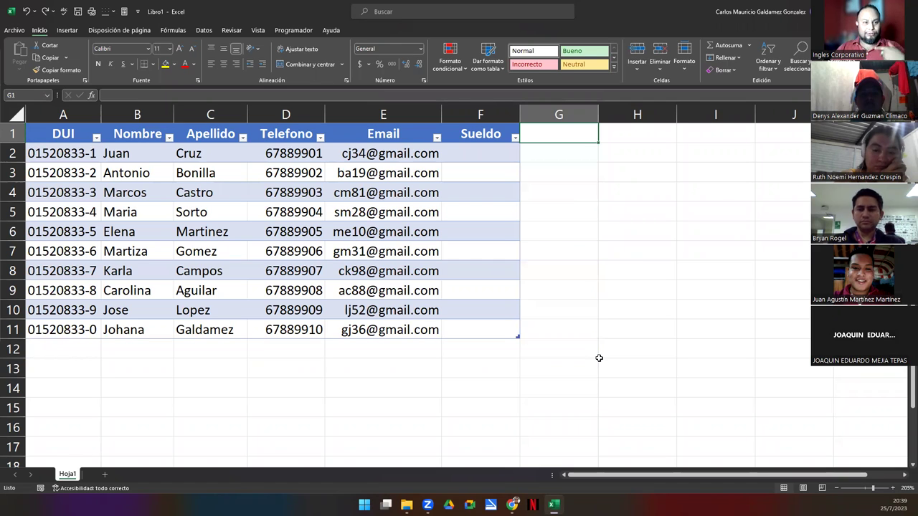
{"action": "left_click_drag", "start_coordinate": [463, 131], "coordinate": [490, 307]}
{"action": "left_click", "coordinate": [543, 136]}
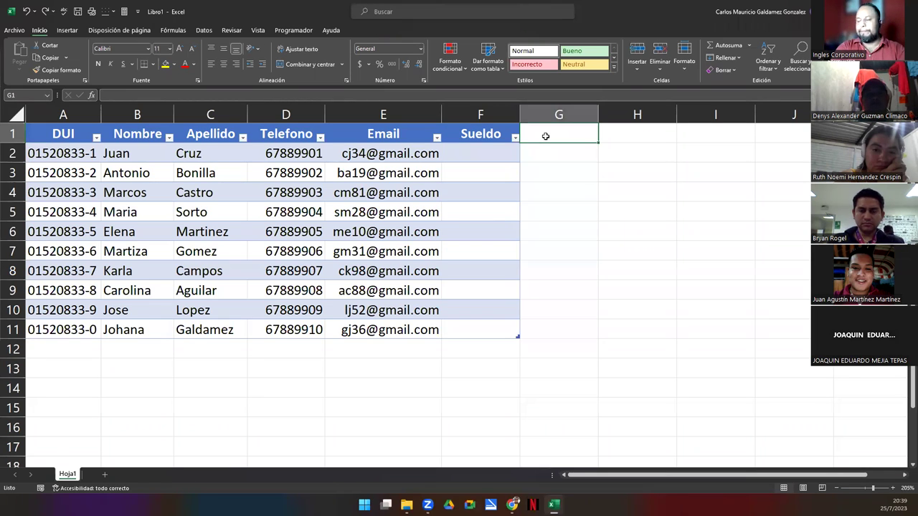
Add the headers 'ISSS' in G1 and 'AFP' in H1 as new table columns
{"action": "type", "text": "ISSS"}
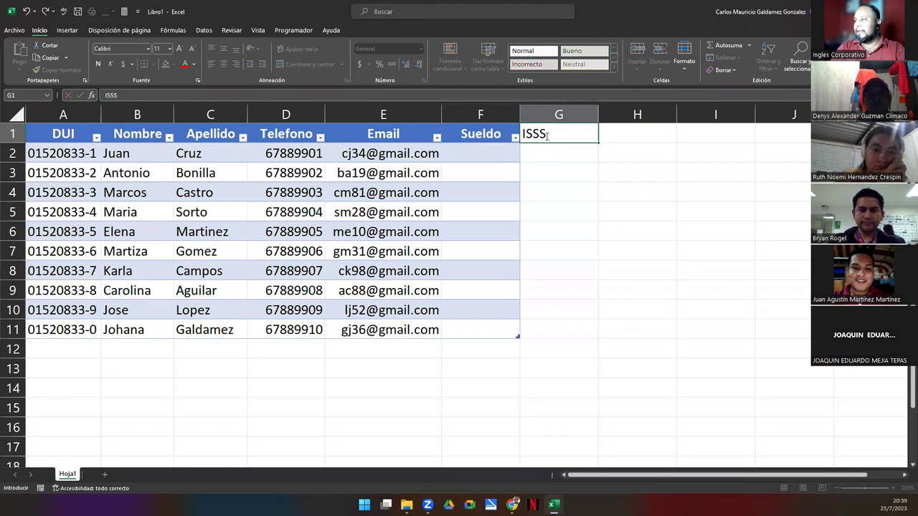
{"action": "key", "text": "Tab"}
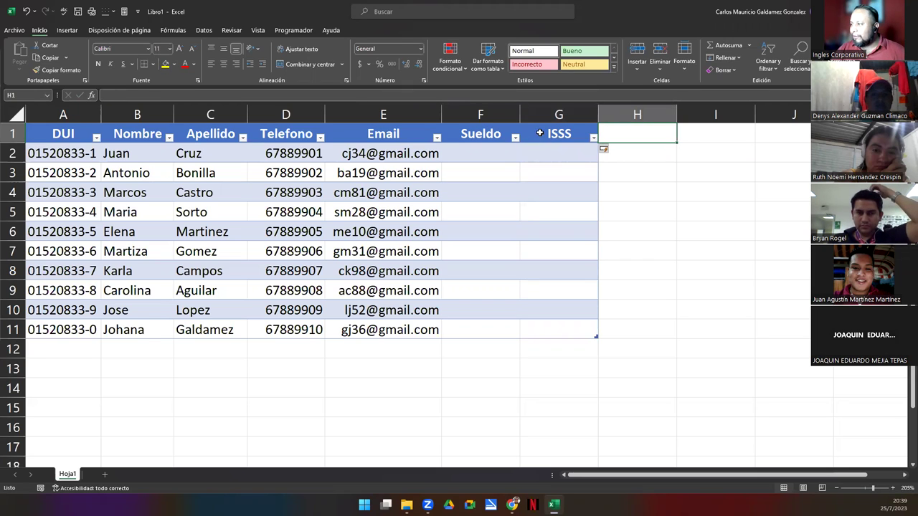
{"action": "left_click", "coordinate": [538, 137]}
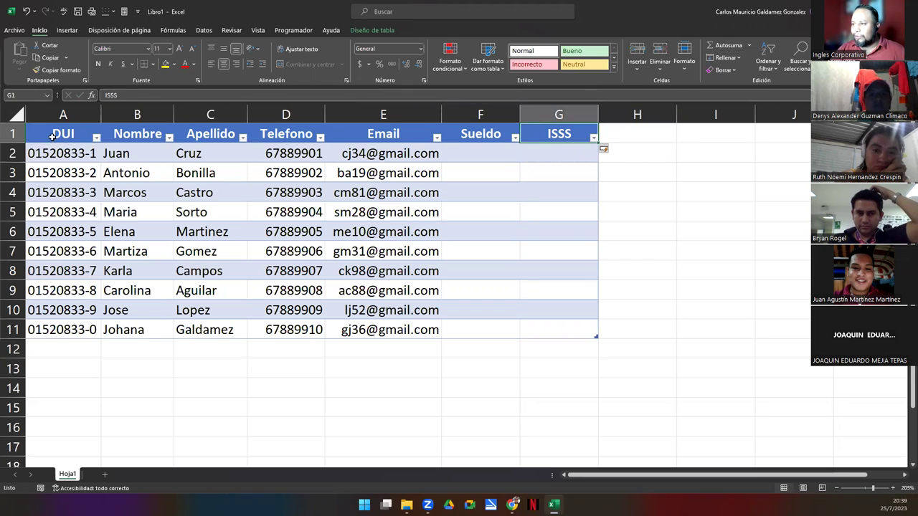
{"action": "left_click", "coordinate": [622, 135]}
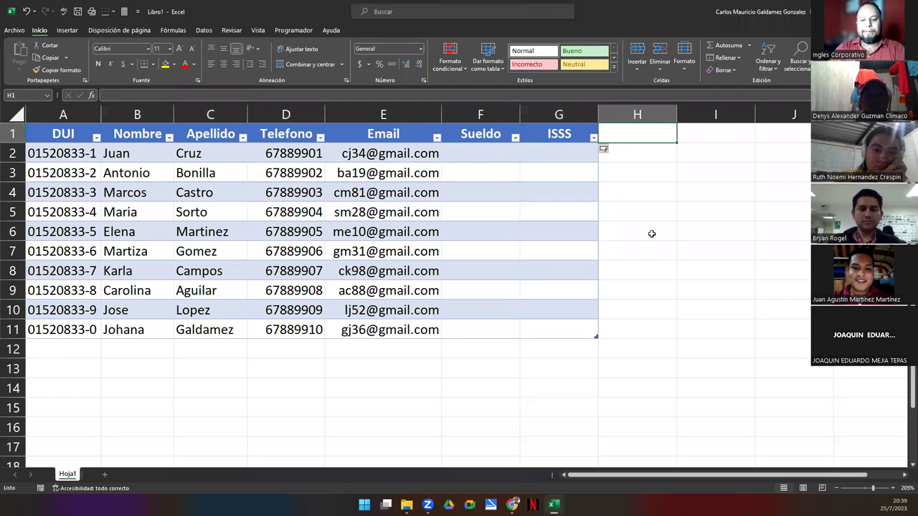
{"action": "type", "text": "AFP"}
{"action": "key", "text": "Return"}
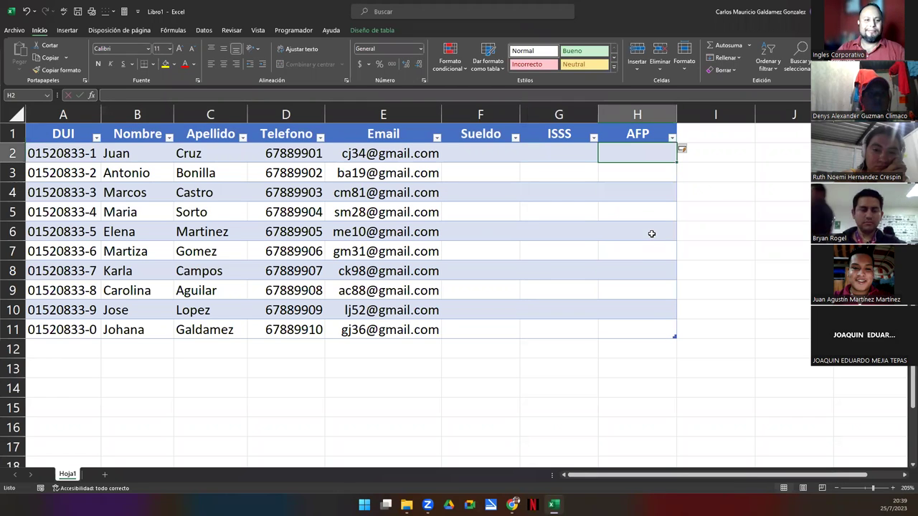
Cancel a stray entry in A2 and add the 'FSV' header in I1
{"action": "key", "text": "Home"}
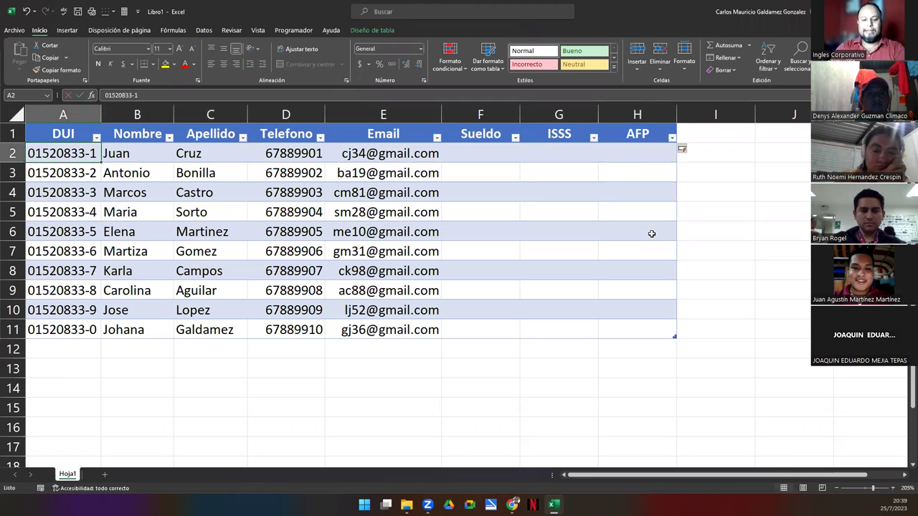
{"action": "type", "text": "FSV"}
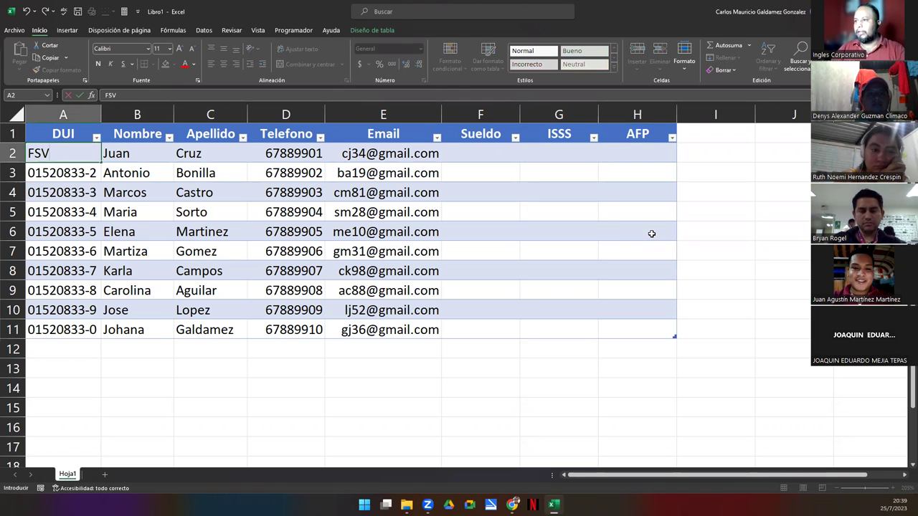
{"action": "key", "text": "Escape"}
{"action": "left_click", "coordinate": [703, 130]}
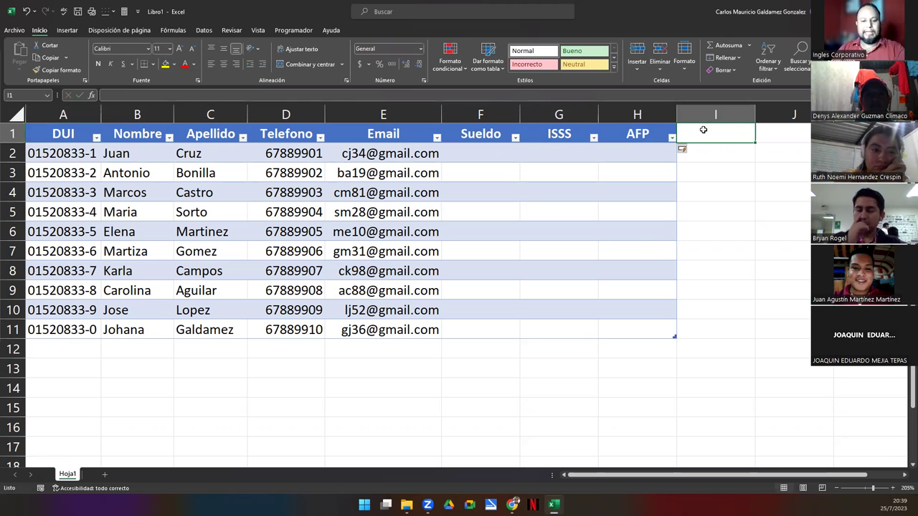
{"action": "type", "text": "FSV"}
{"action": "key", "text": "Return"}
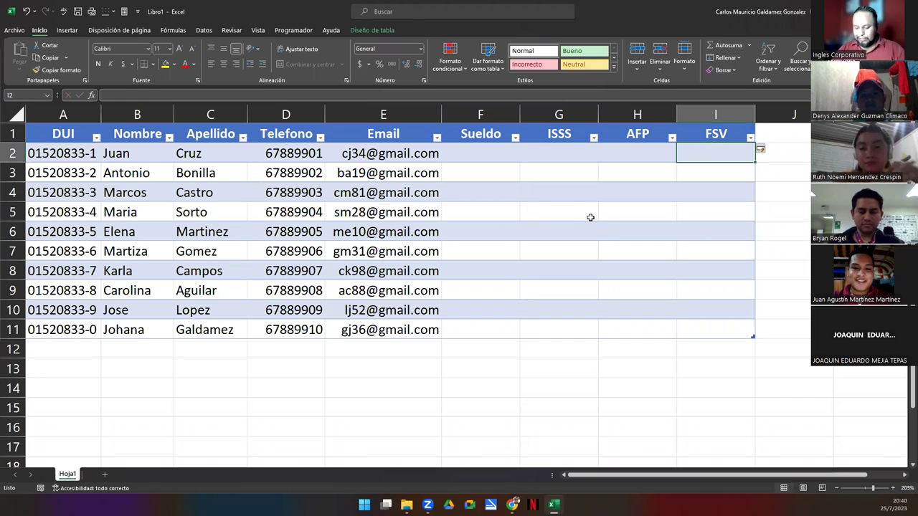
{"action": "left_click", "coordinate": [60, 348]}
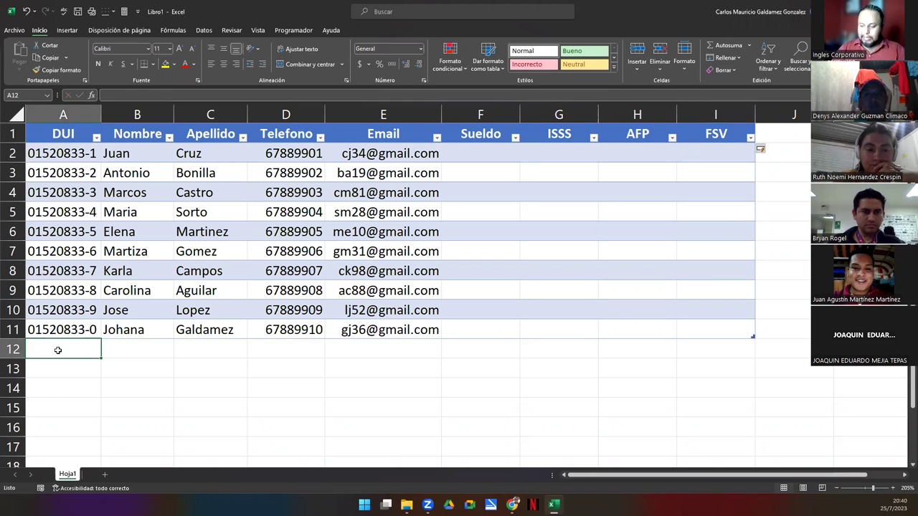
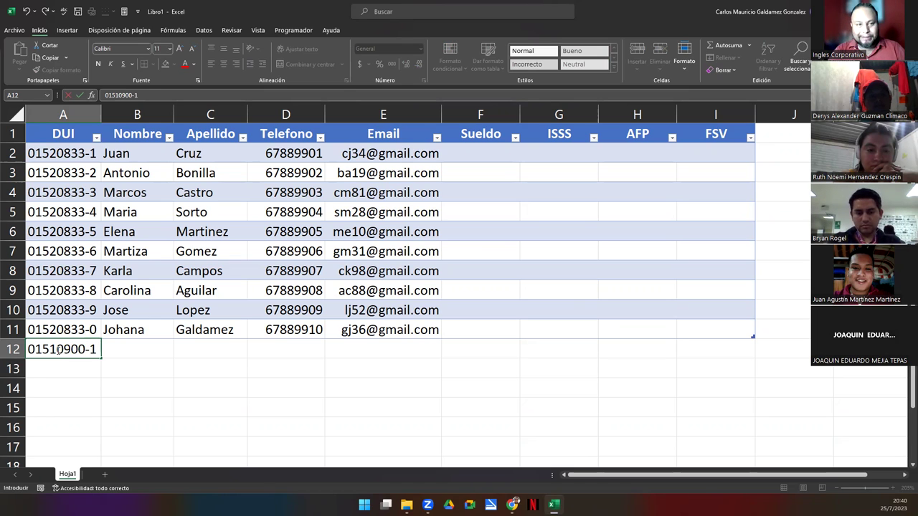
Enter the new person's DUI number in A12 to add a table row, then select B12:H12
{"action": "key", "text": "Return"}
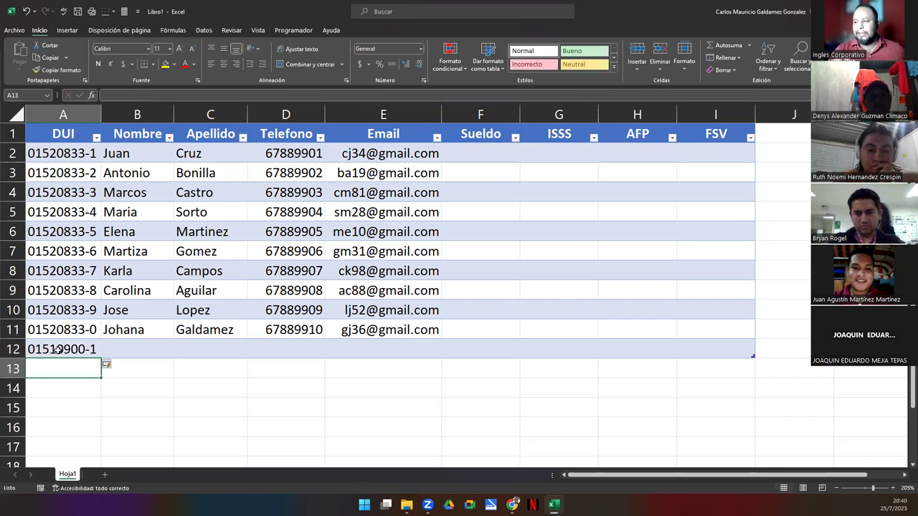
{"action": "left_click_drag", "start_coordinate": [129, 349], "coordinate": [625, 346]}
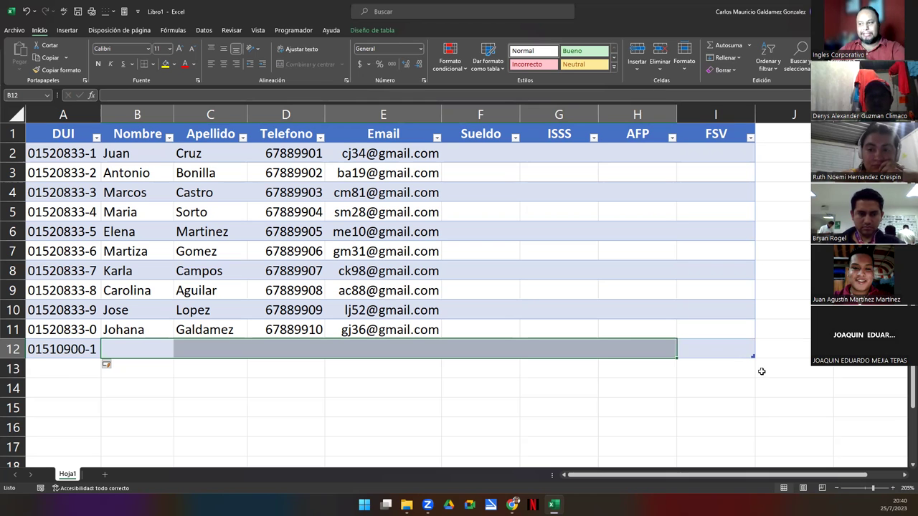
Fill in the new person's first name, surname and phone number in row 12
{"action": "left_click", "coordinate": [134, 350]}
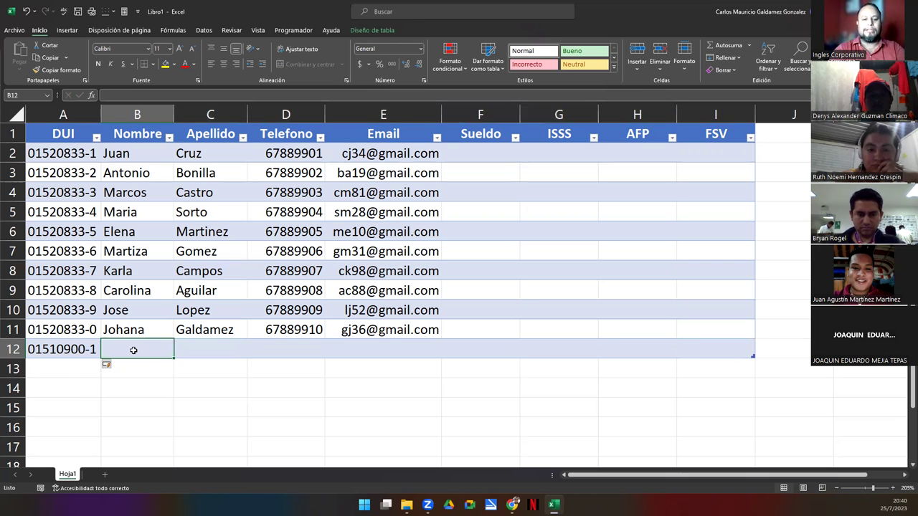
{"action": "key", "text": "Tab"}
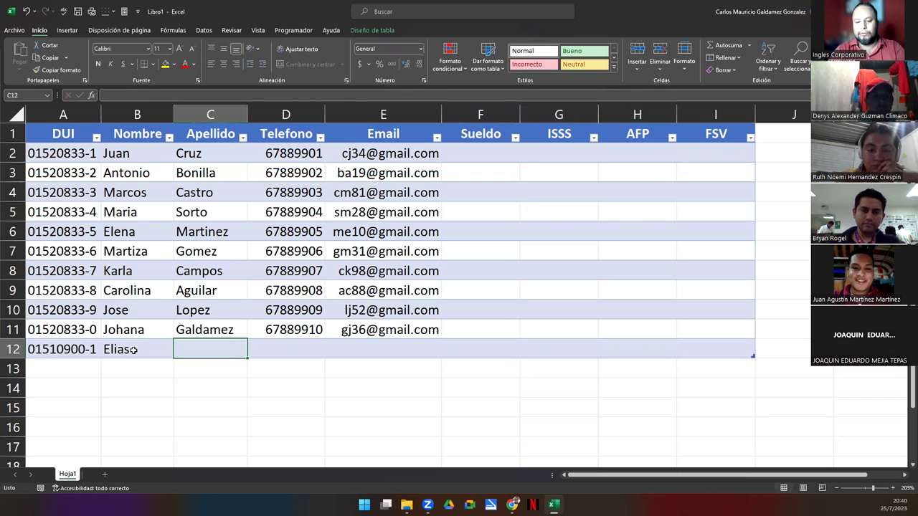
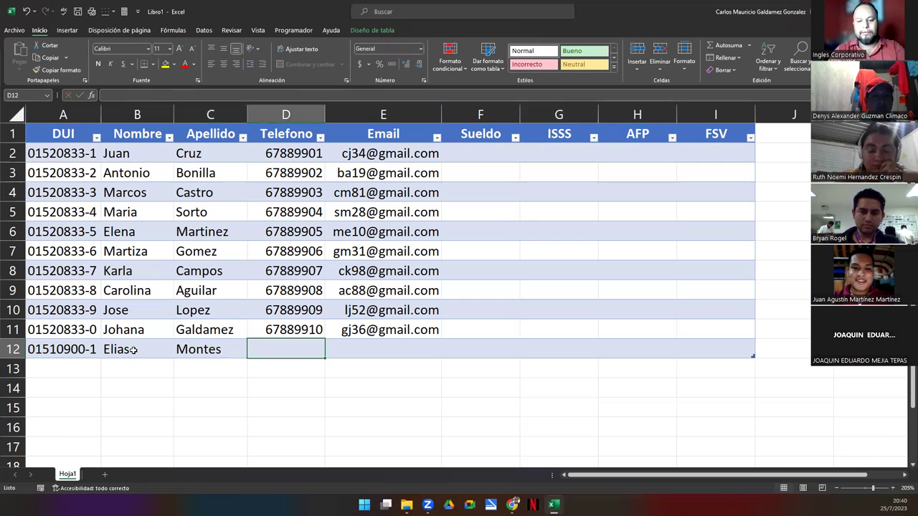
{"action": "type", "text": "67"}
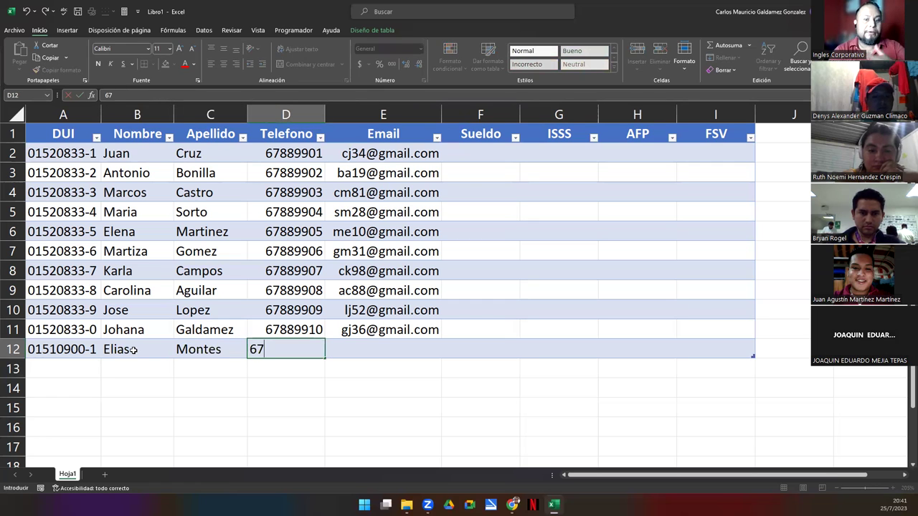
{"action": "type", "text": "889911"}
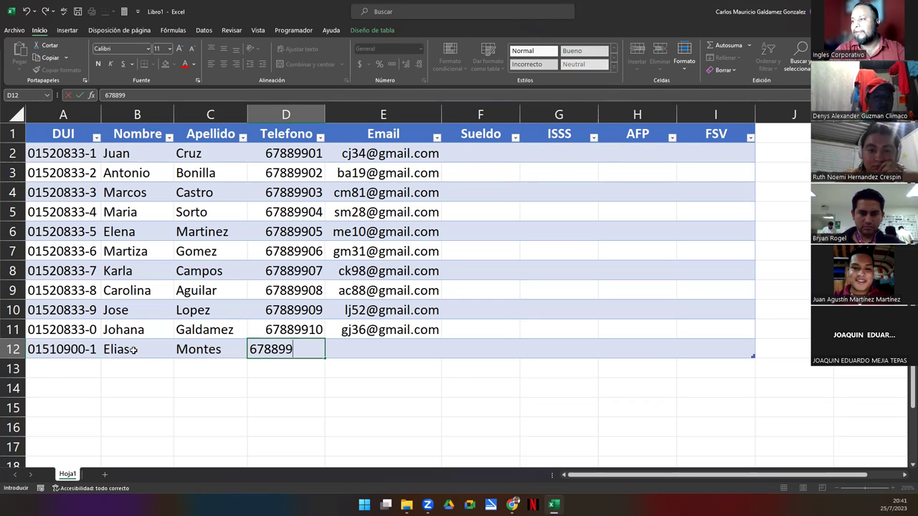
{"action": "key", "text": "Tab"}
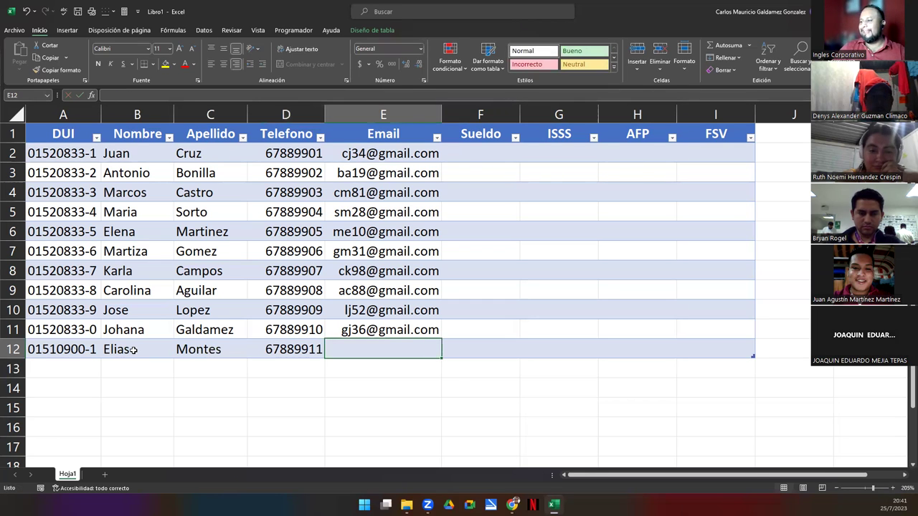
Enter the new person's Gmail address in E12, matching row 11's e-mail format
{"action": "left_click", "coordinate": [366, 334]}
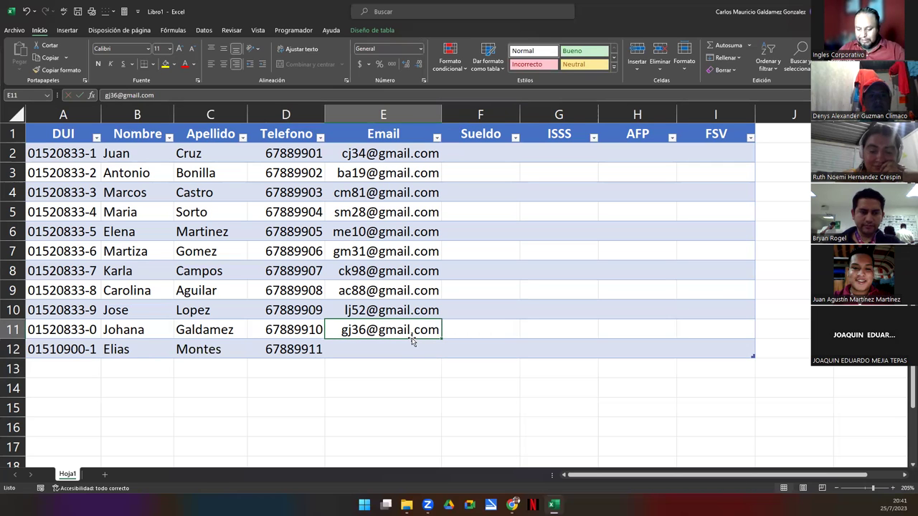
{"action": "left_click", "coordinate": [182, 353]}
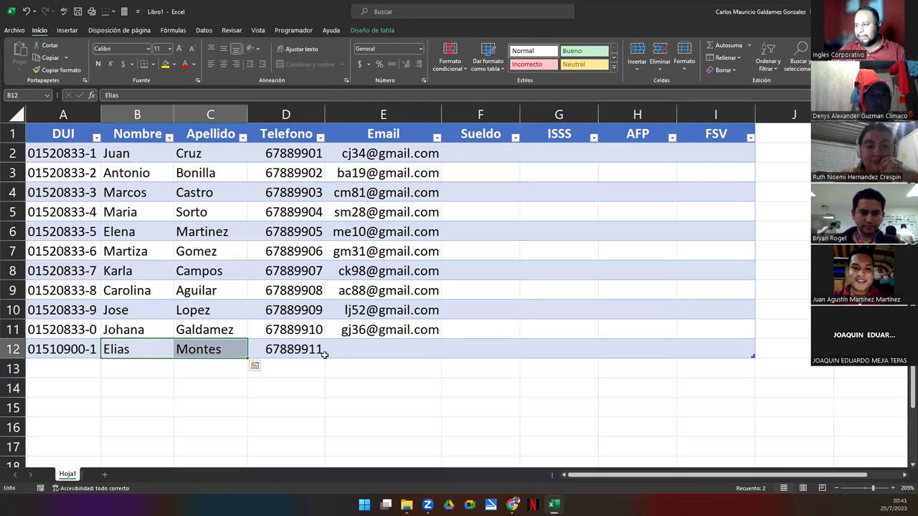
{"action": "left_click", "coordinate": [342, 352]}
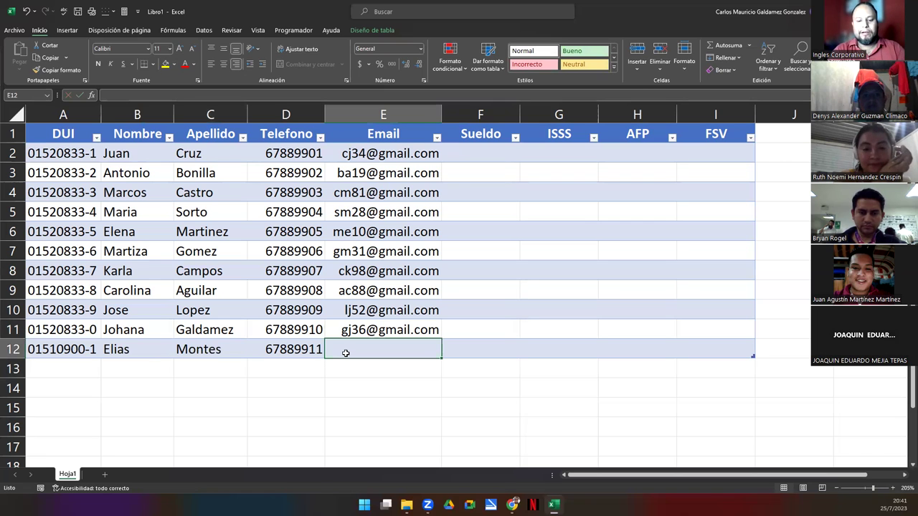
{"action": "type", "text": "mg"}
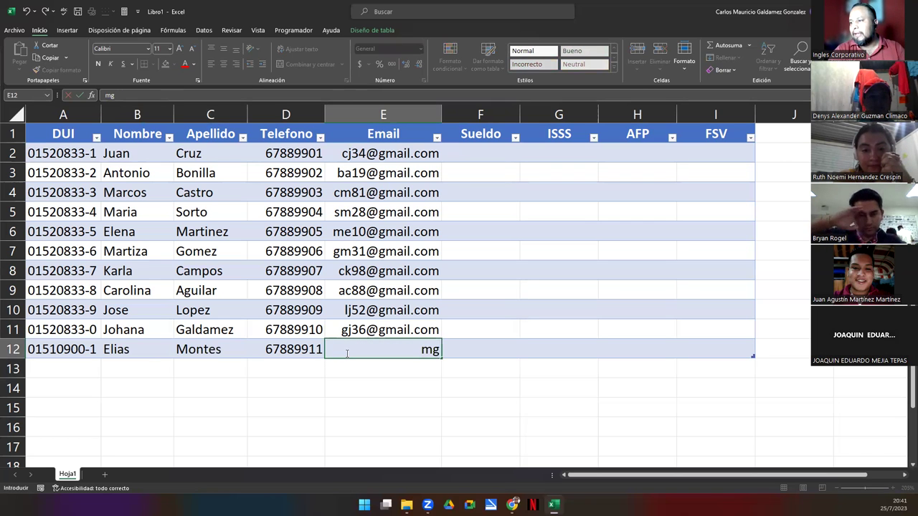
{"action": "key", "text": "BackSpace"}
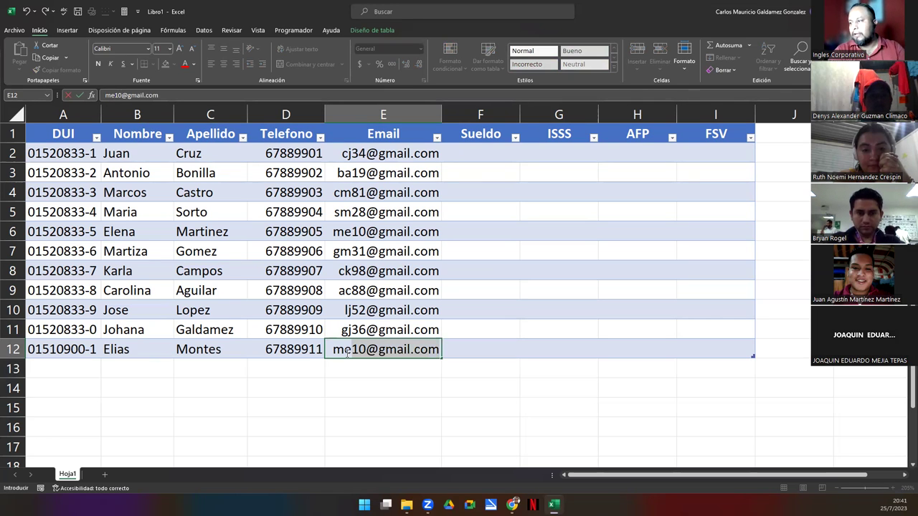
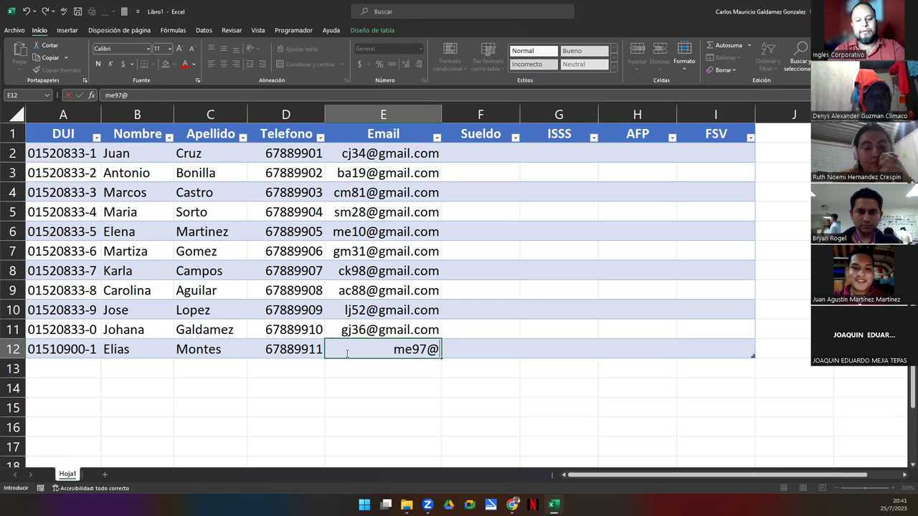
{"action": "key", "text": "Return"}
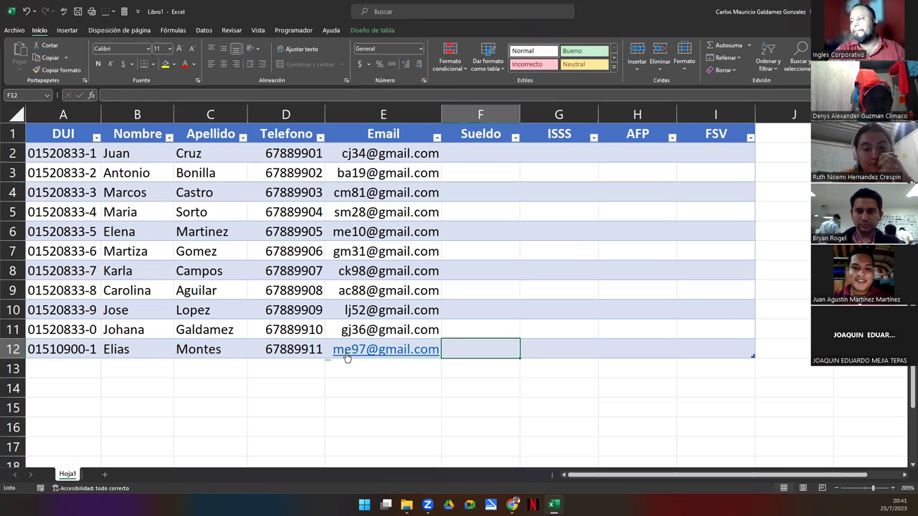
Add the heading 'Total Des' in J1, extending the table to column J
{"action": "left_click_drag", "start_coordinate": [467, 153], "coordinate": [504, 345]}
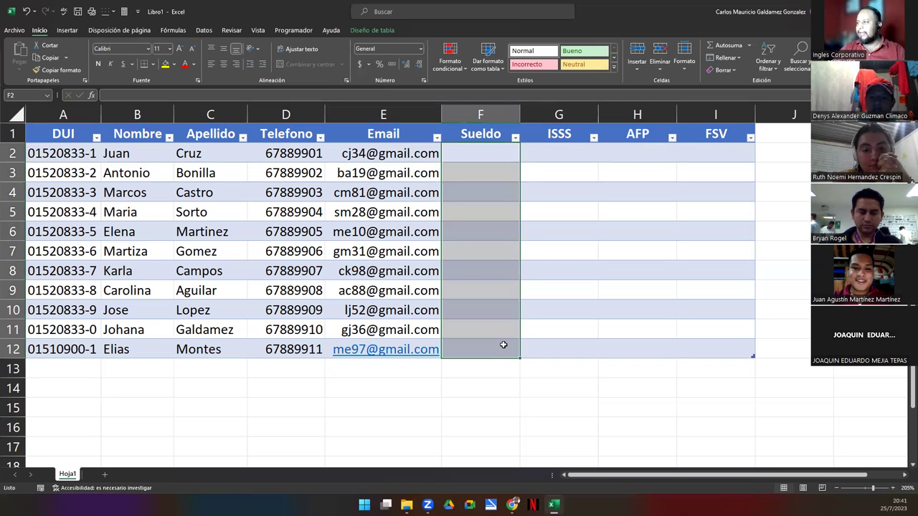
{"action": "left_click", "coordinate": [773, 137]}
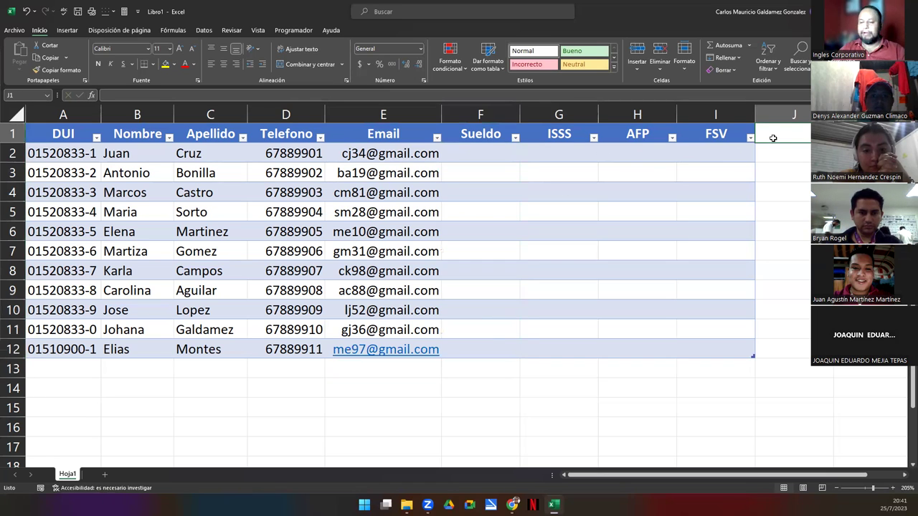
{"action": "type", "text": "total des"}
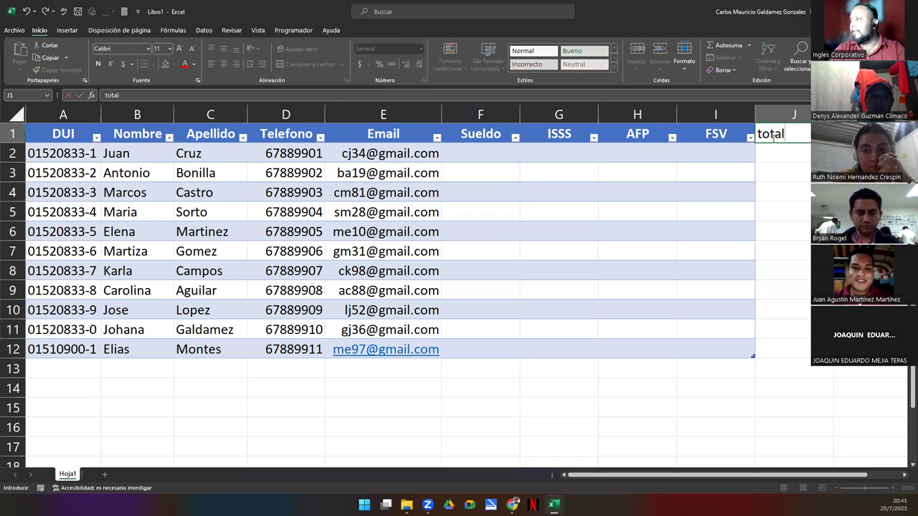
{"action": "key", "text": "BackSpace"}
{"action": "key", "text": "BackSpace"}
{"action": "key", "text": "BackSpace"}
{"action": "key", "text": "BackSpace"}
{"action": "key", "text": "BackSpace"}
{"action": "key", "text": "BackSpace"}
{"action": "key", "text": "BackSpace"}
{"action": "key", "text": "BackSpace"}
{"action": "key", "text": "BackSpace"}
{"action": "type", "text": "Total Desc"}
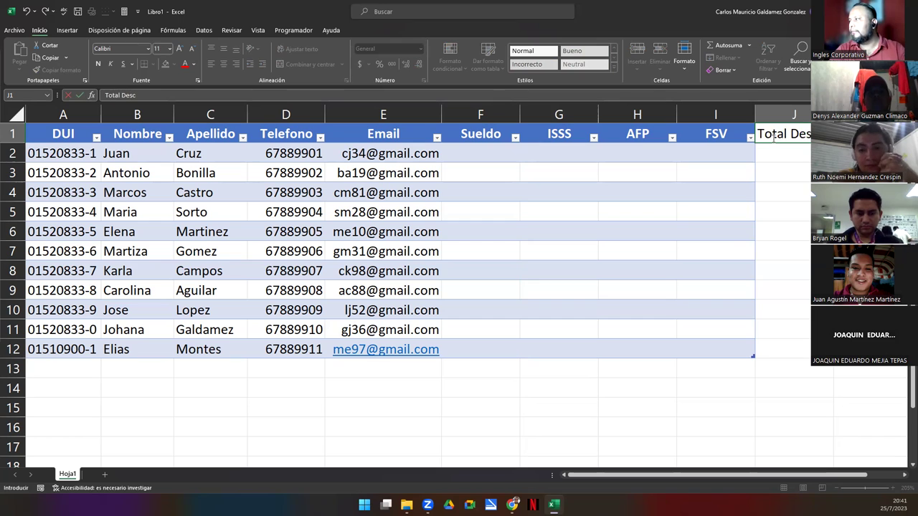
{"action": "key", "text": "Return"}
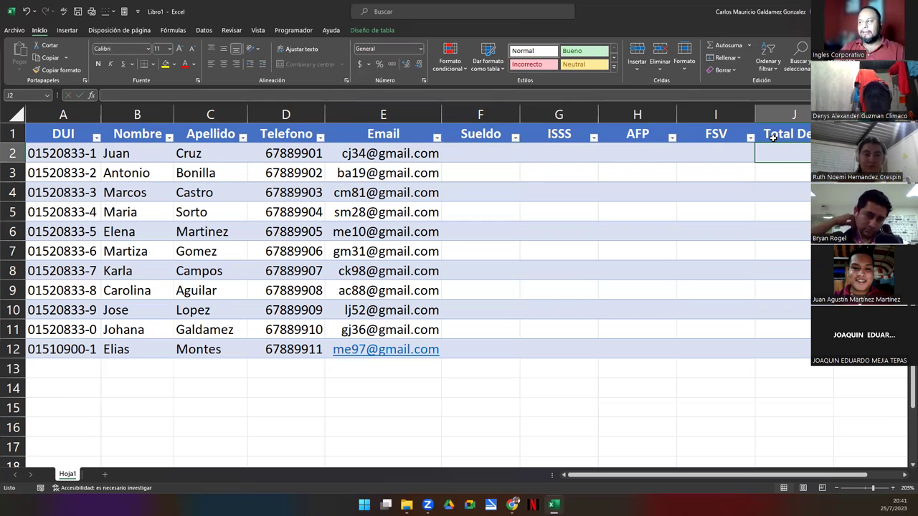
Apply the Contabilidad number format to the Sueldo through Total Des cells F2:J12
{"action": "left_click_drag", "start_coordinate": [547, 150], "coordinate": [771, 153]}
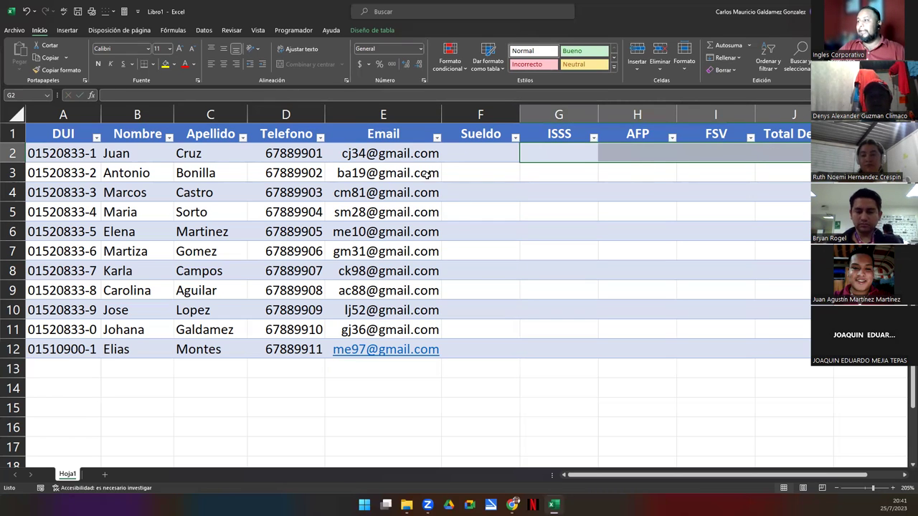
{"action": "left_click", "coordinate": [473, 155]}
{"action": "left_click_drag", "start_coordinate": [477, 318], "coordinate": [479, 346]}
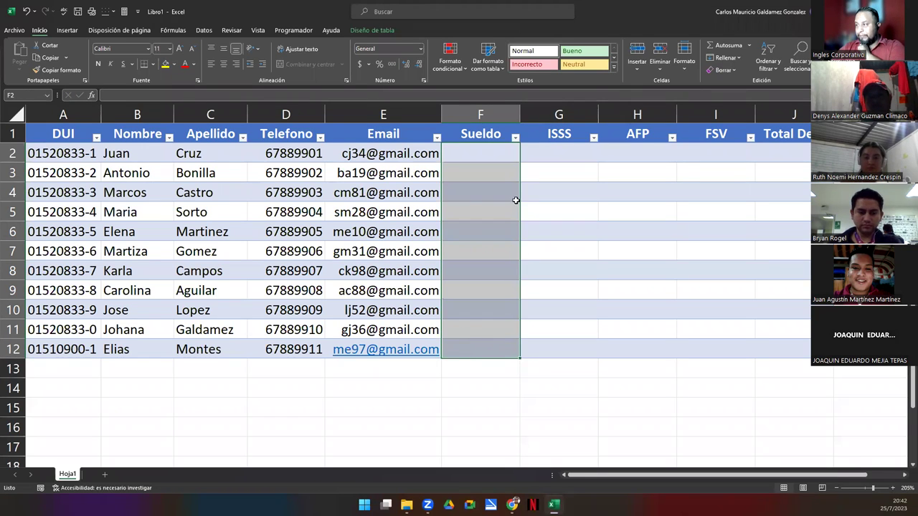
{"action": "left_click_drag", "start_coordinate": [485, 152], "coordinate": [763, 351]}
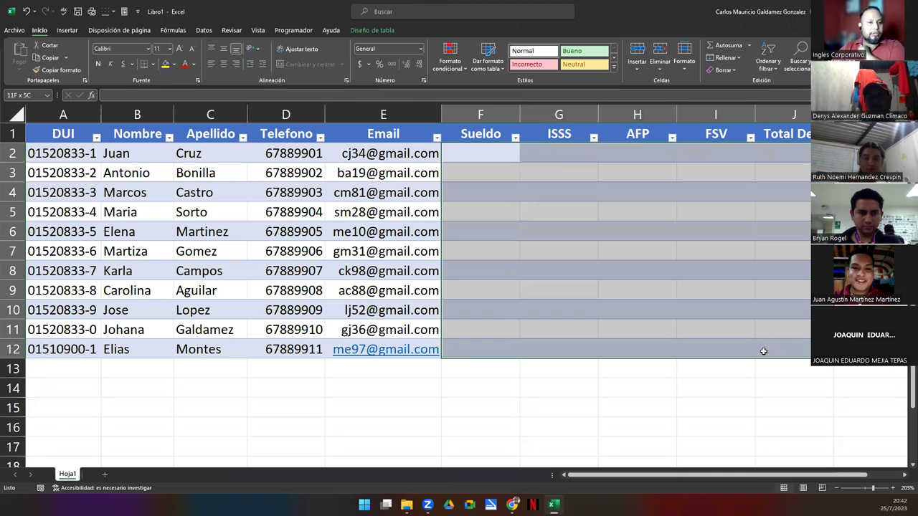
{"action": "left_click", "coordinate": [421, 49]}
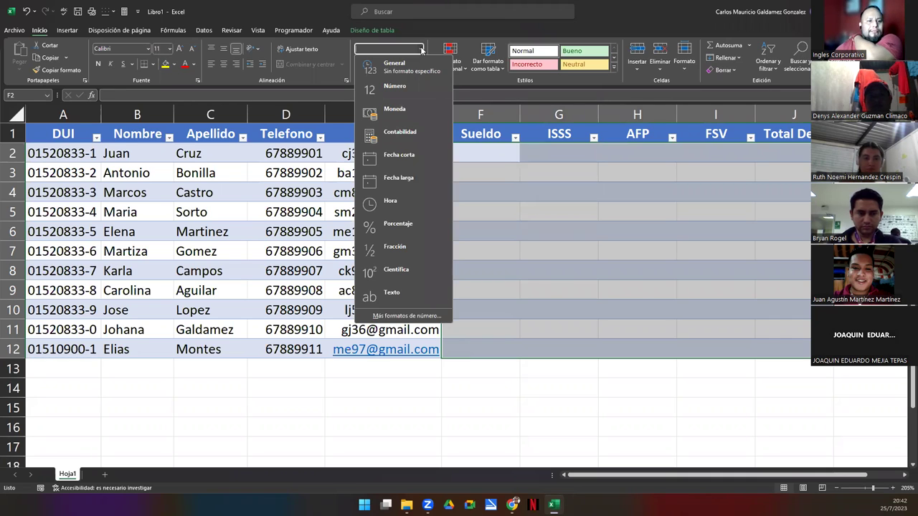
{"action": "left_click", "coordinate": [418, 144]}
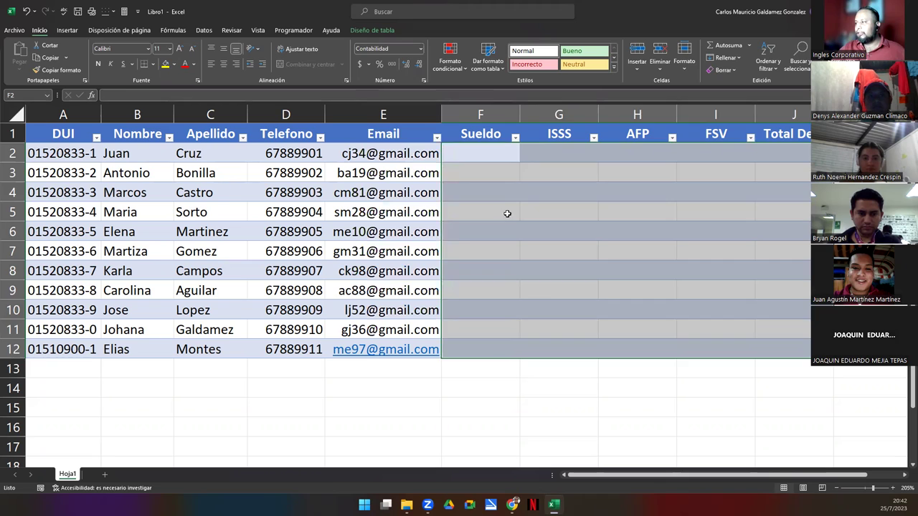
{"action": "left_click", "coordinate": [507, 213]}
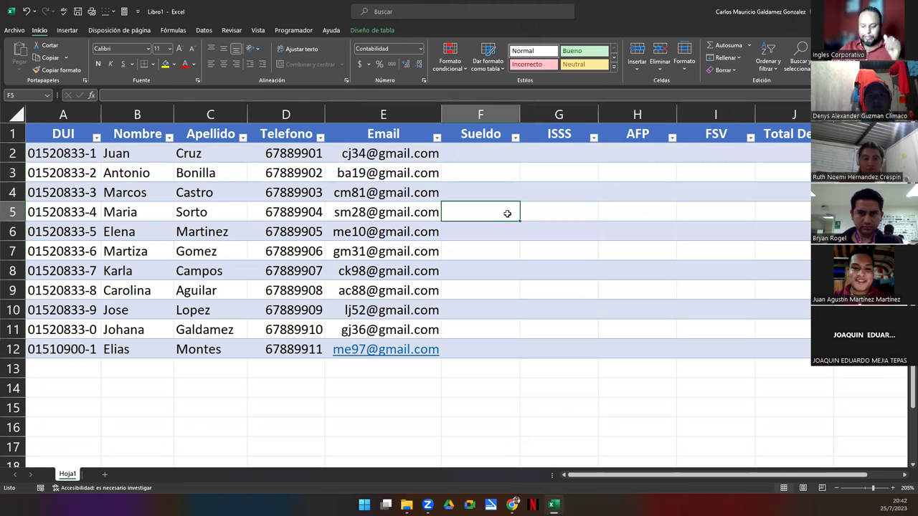
Start a formula in G2 referencing Sueldo, then strip the duplicated reference, leaving only '='
{"action": "left_click", "coordinate": [549, 151]}
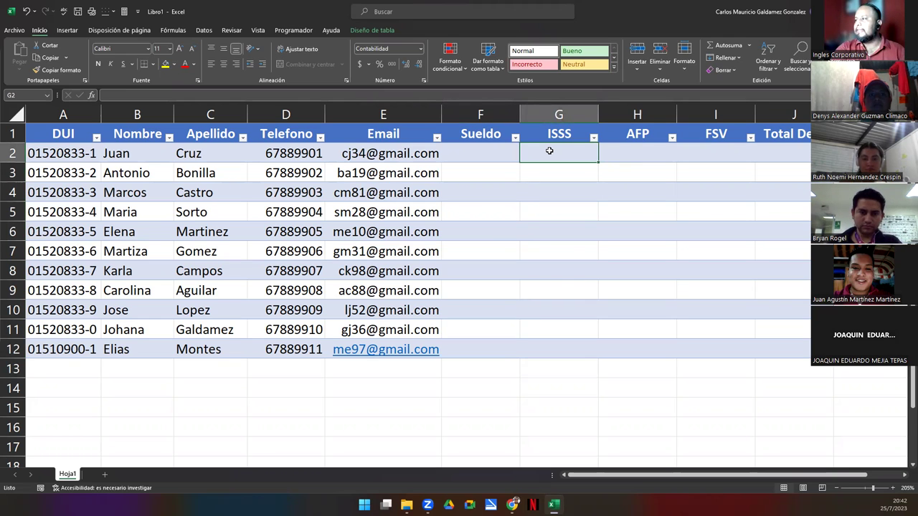
{"action": "type", "text": "="}
{"action": "left_click", "coordinate": [480, 154]}
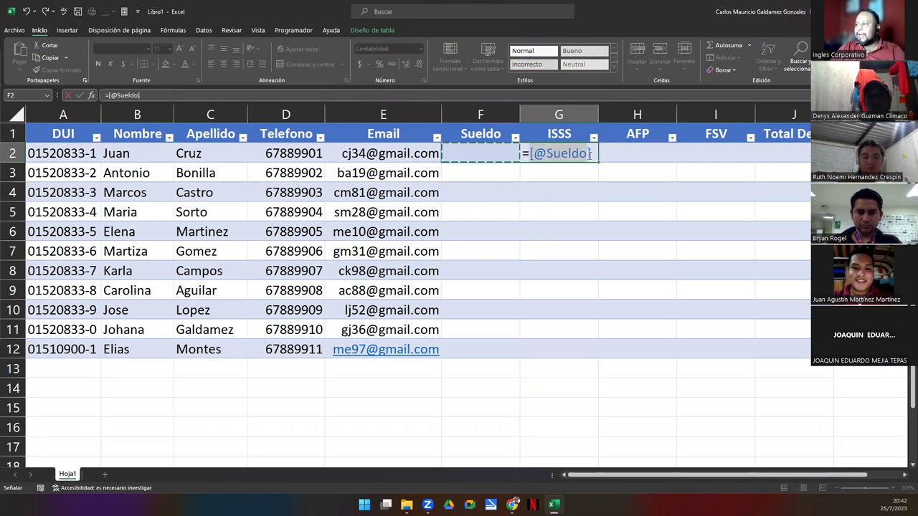
{"action": "key", "text": "F2"}
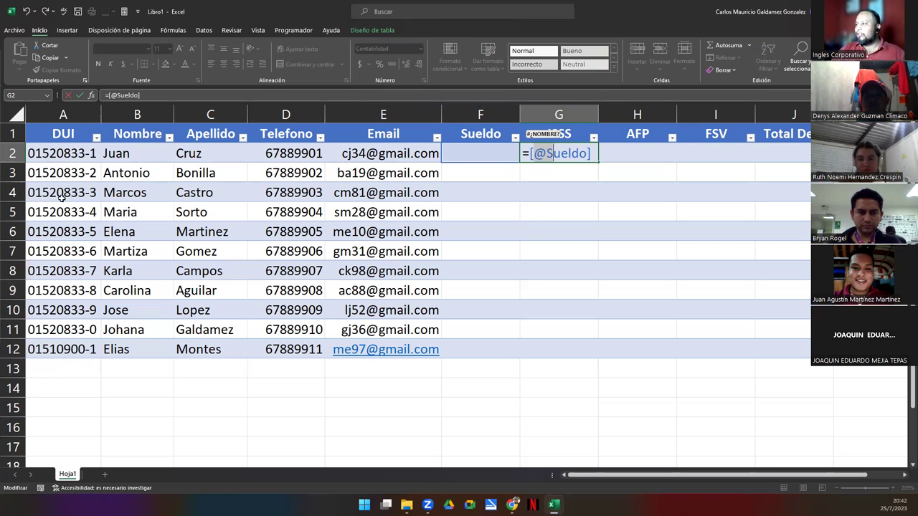
{"action": "left_click", "coordinate": [488, 155]}
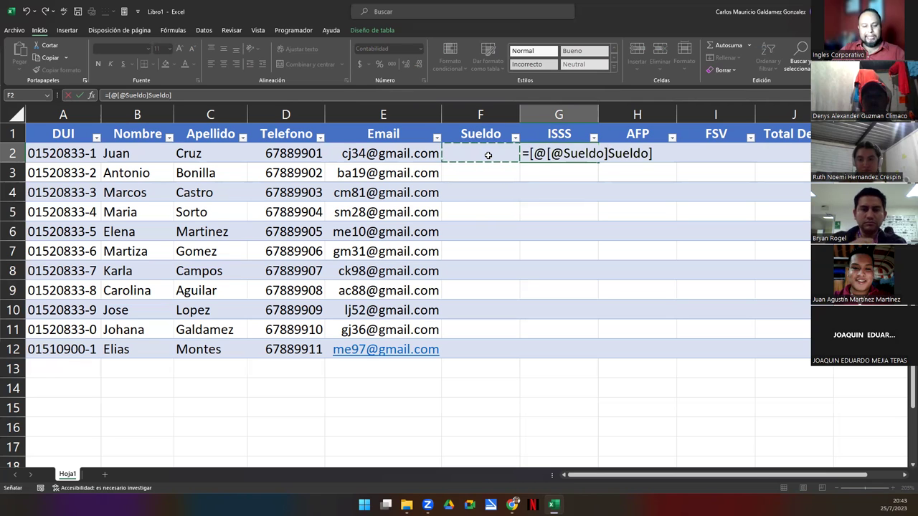
{"action": "key", "text": "ctrl+z"}
{"action": "left_click", "coordinate": [488, 154]}
{"action": "key", "text": "ctrl+z"}
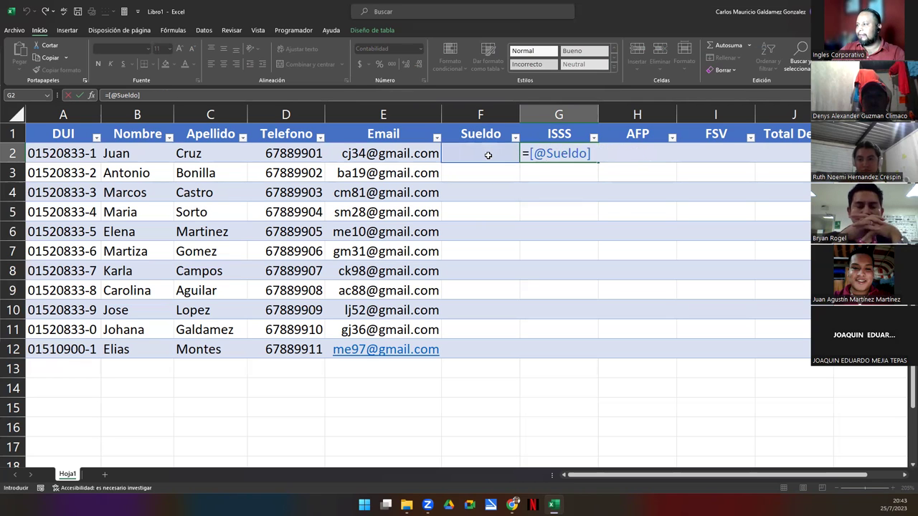
{"action": "left_click_drag", "start_coordinate": [590, 153], "coordinate": [530, 153]}
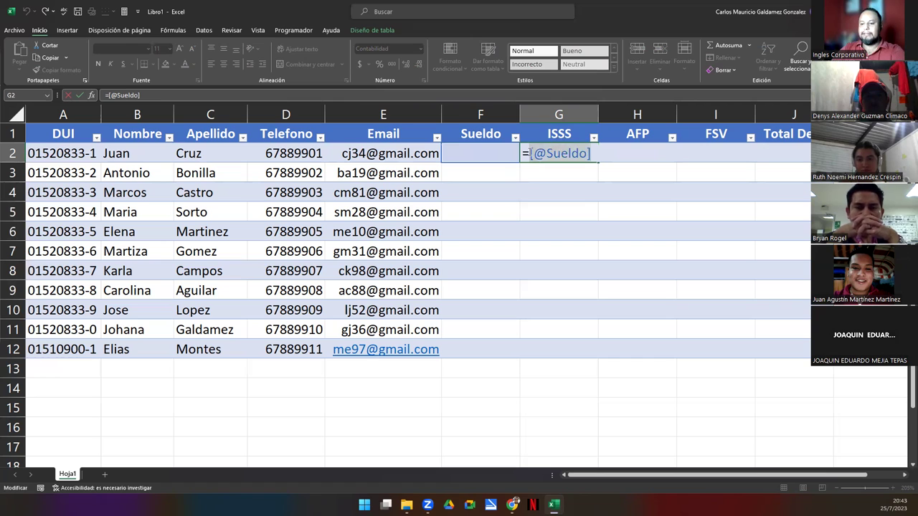
{"action": "key", "text": "BackSpace"}
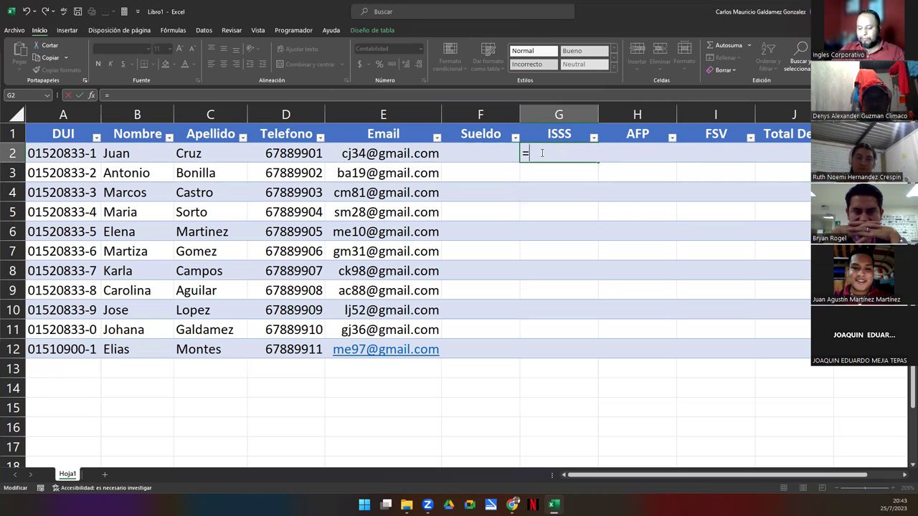
Point G2's formula at the same row's Sueldo cell, F2
{"action": "left_click", "coordinate": [481, 156]}
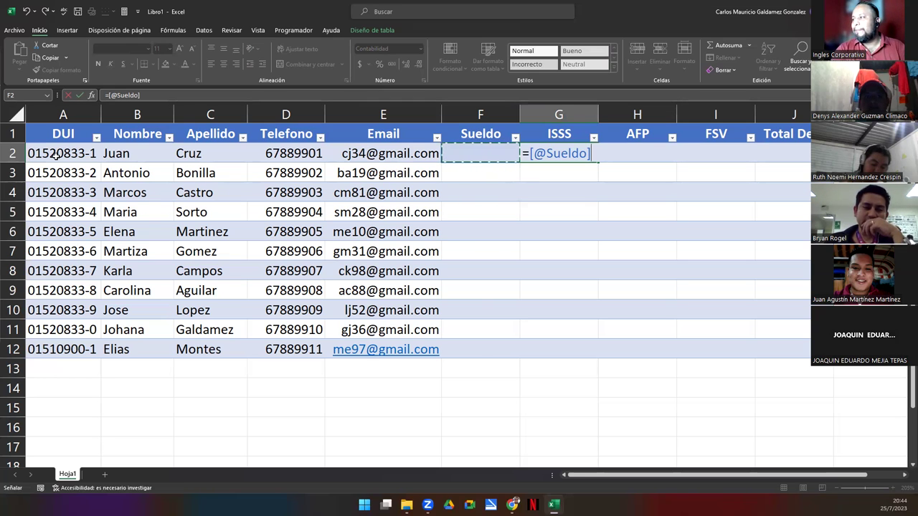
Erase G2's formula to '=' and try inserting [Sueldo], dismissing the invalid-name warning
{"action": "key", "text": "BackSpace"}
{"action": "key", "text": "BackSpace"}
{"action": "key", "text": "BackSpace"}
{"action": "key", "text": "BackSpace"}
{"action": "key", "text": "BackSpace"}
{"action": "key", "text": "BackSpace"}
{"action": "key", "text": "BackSpace"}
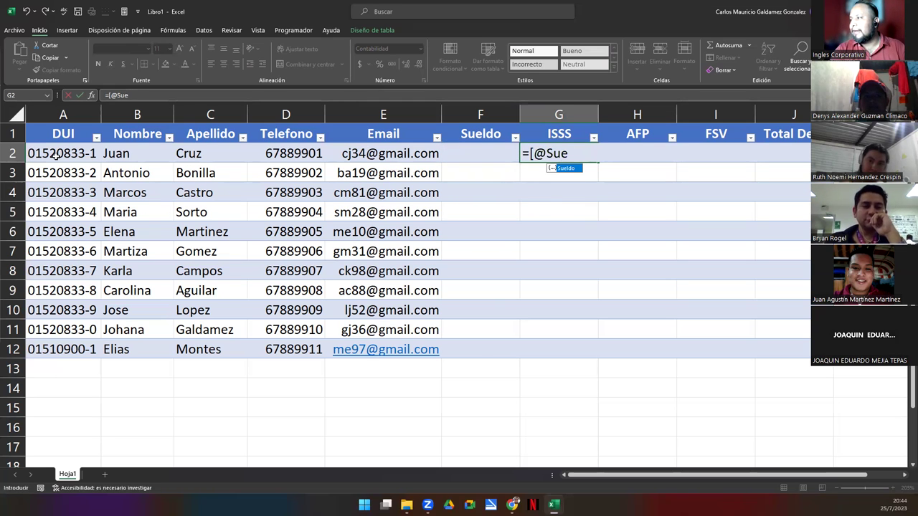
{"action": "key", "text": "BackSpace"}
{"action": "key", "text": "BackSpace"}
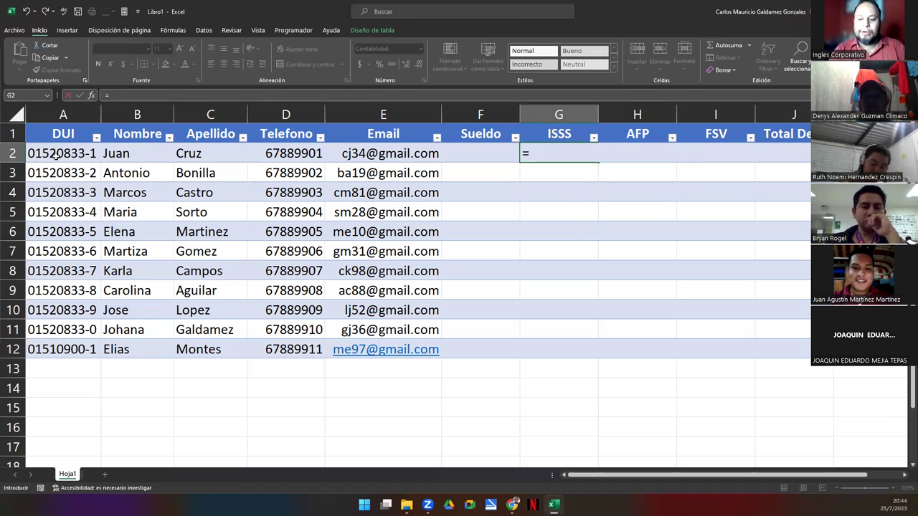
{"action": "type", "text": "["}
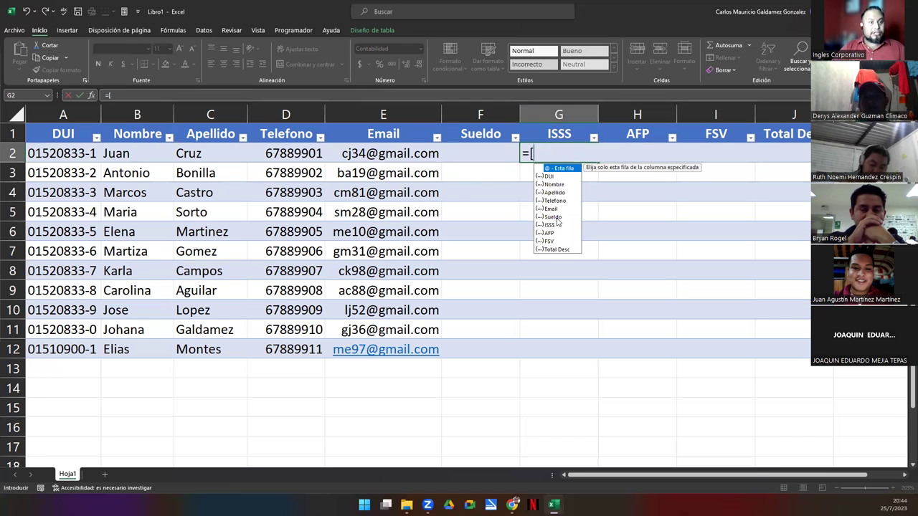
{"action": "left_click", "coordinate": [557, 218]}
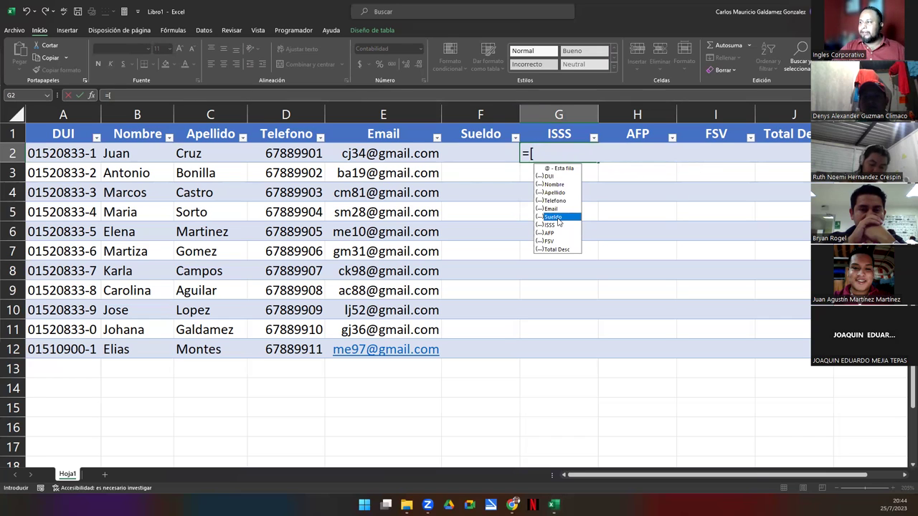
{"action": "left_click", "coordinate": [557, 220]}
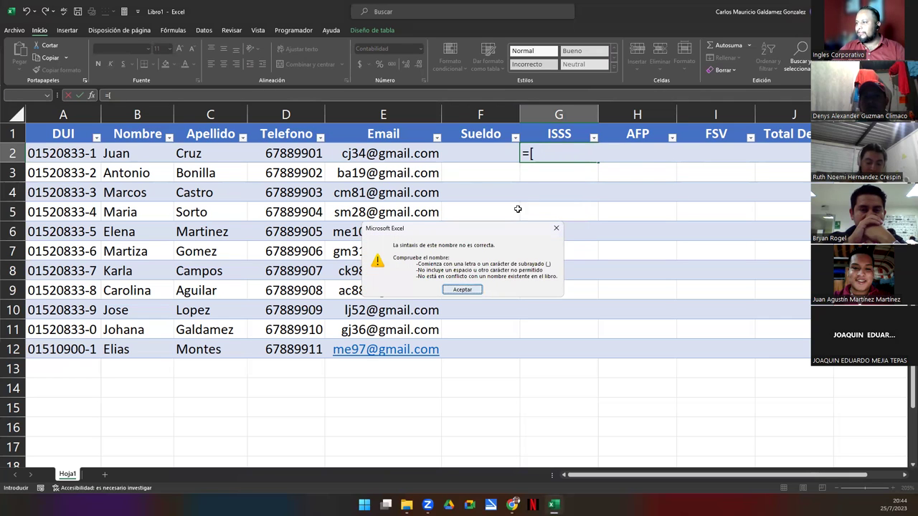
{"action": "key", "text": "Return"}
{"action": "key", "text": "BackSpace"}
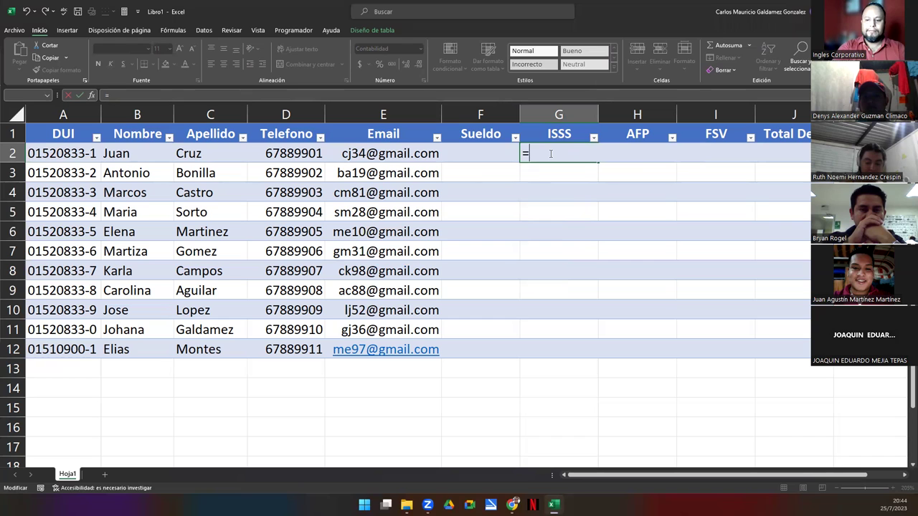
{"action": "type", "text": "["}
{"action": "key", "text": "Down"}
{"action": "key", "text": "Down"}
{"action": "key", "text": "Down"}
{"action": "key", "text": "Down"}
{"action": "key", "text": "Down"}
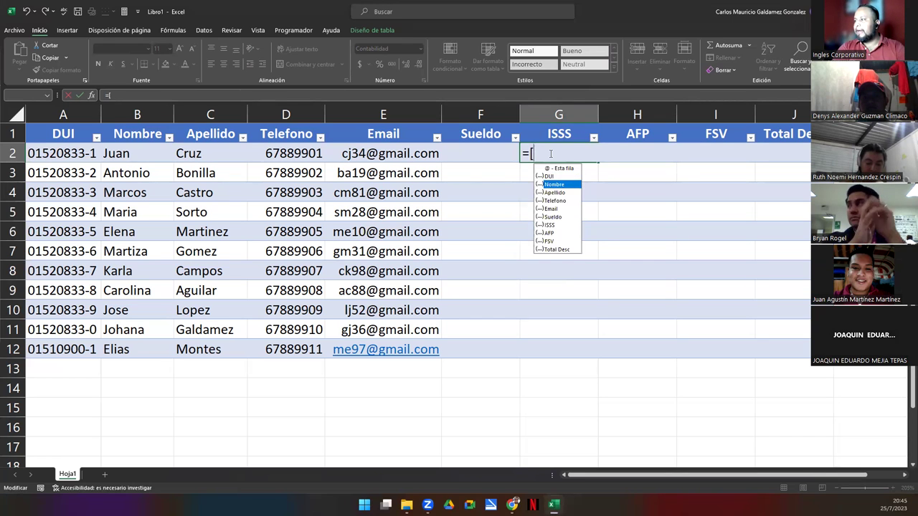
{"action": "key", "text": "Down"}
{"action": "key", "text": "Tab"}
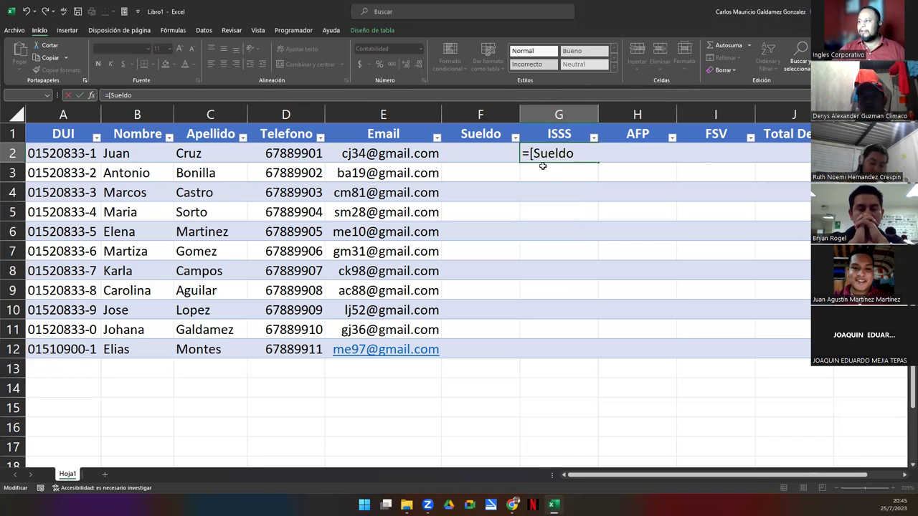
{"action": "left_click", "coordinate": [534, 154]}
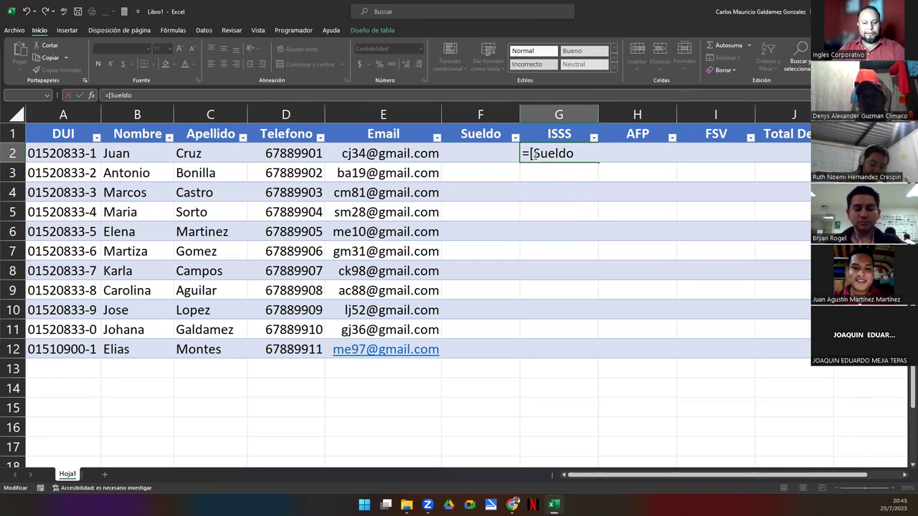
{"action": "type", "text": "@"}
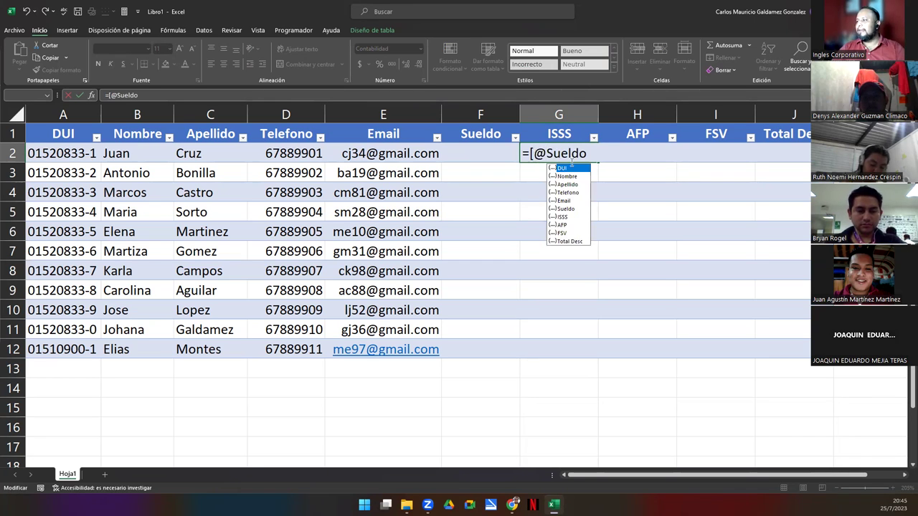
{"action": "left_click", "coordinate": [588, 154]}
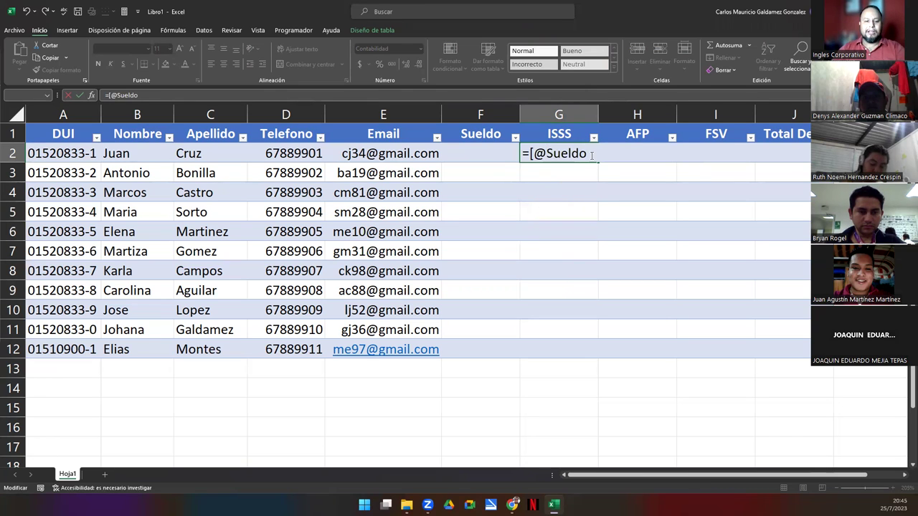
{"action": "type", "text": "]"}
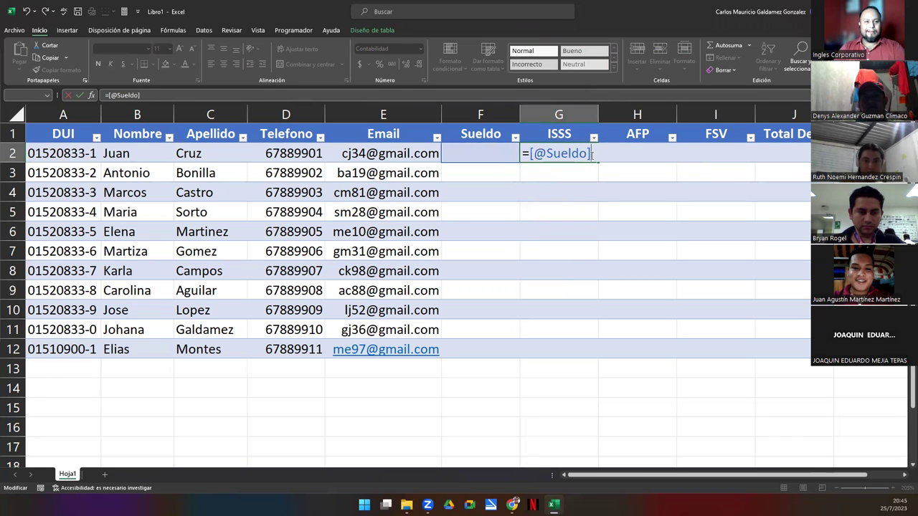
{"action": "type", "text": "*"}
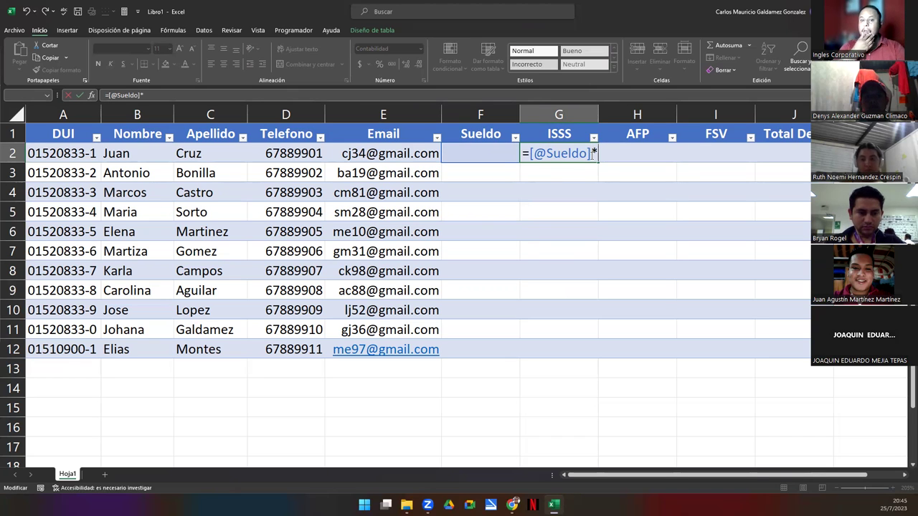
{"action": "type", "text": "3%"}
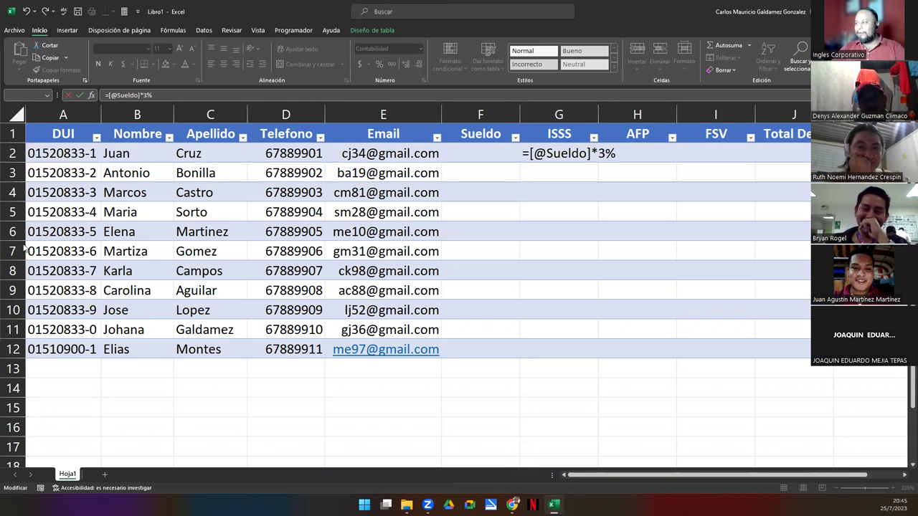
{"action": "left_click", "coordinate": [616, 153]}
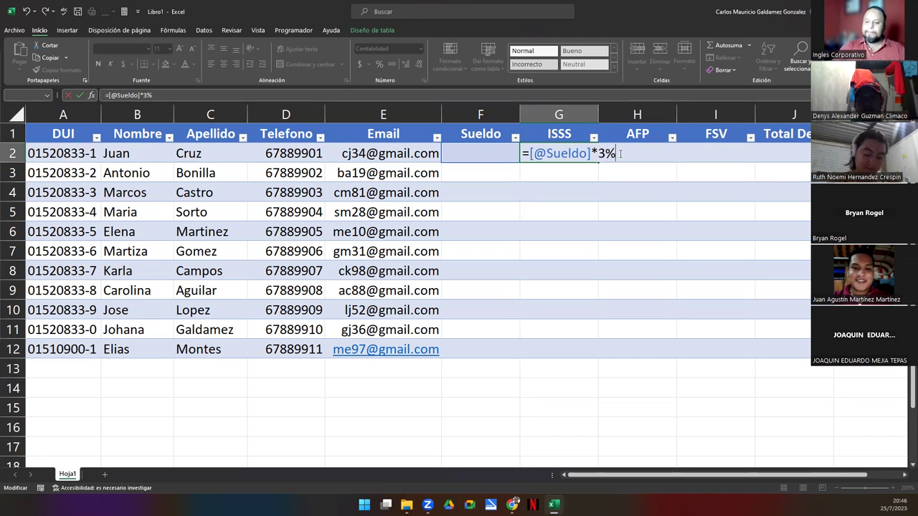
{"action": "key", "text": "Return"}
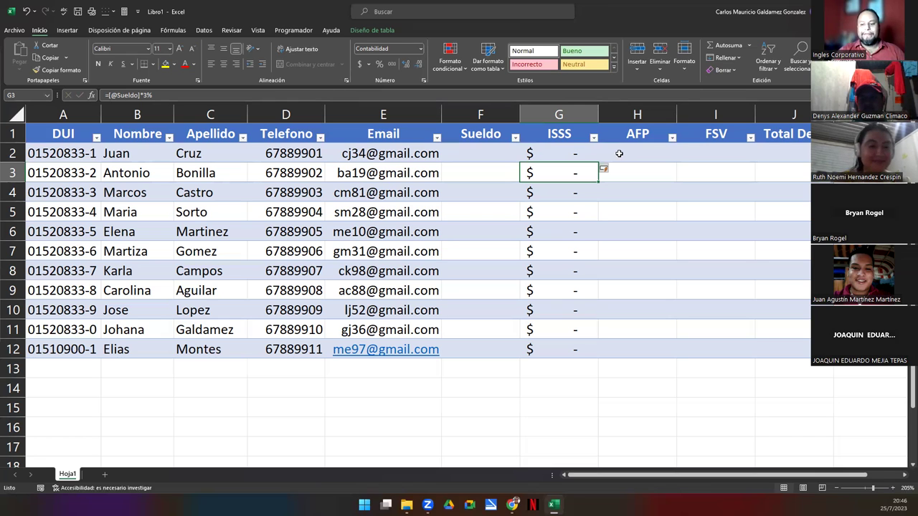
{"action": "key", "text": "Right"}
{"action": "key", "text": "Up"}
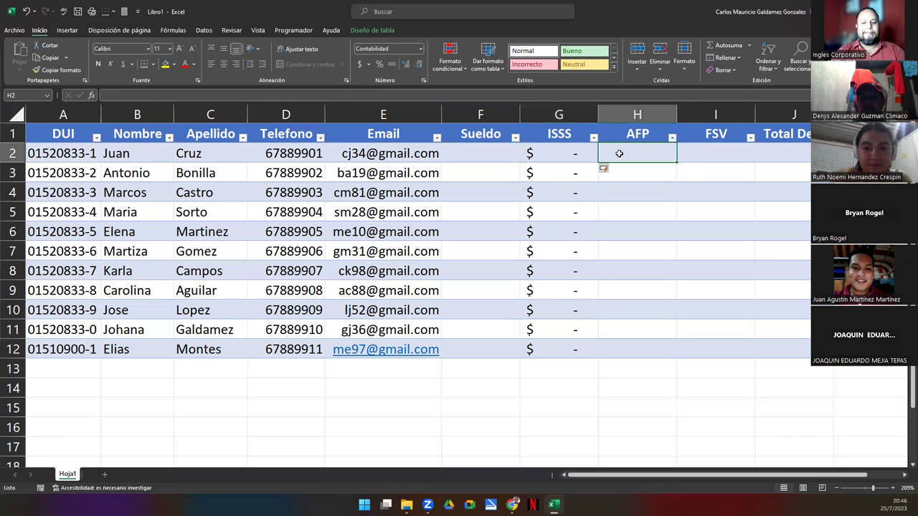
{"action": "type", "text": "=["}
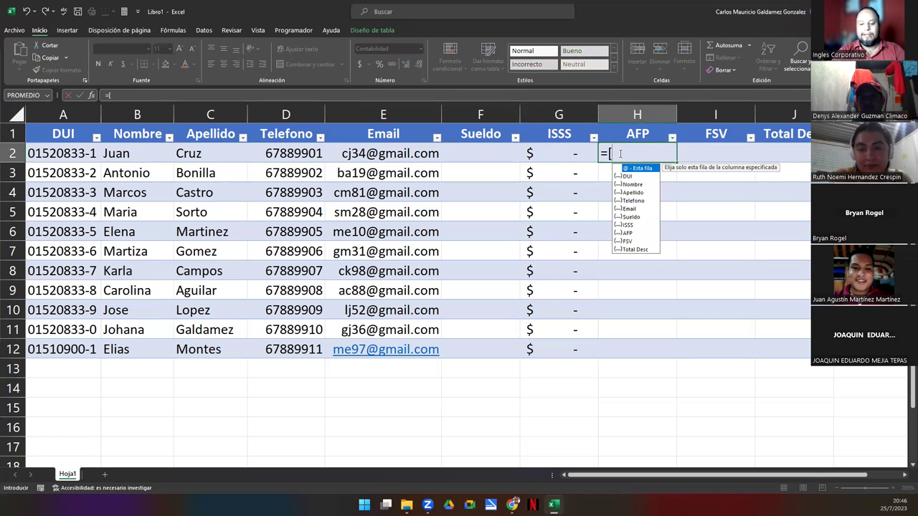
{"action": "type", "text": "@"}
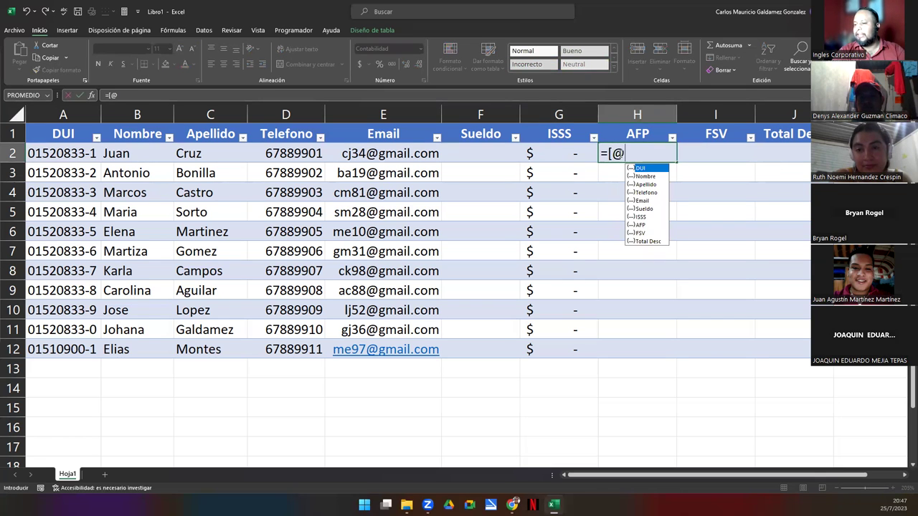
{"action": "key", "text": "Down"}
{"action": "key", "text": "Down"}
{"action": "key", "text": "Down"}
{"action": "key", "text": "Down"}
{"action": "key", "text": "Down"}
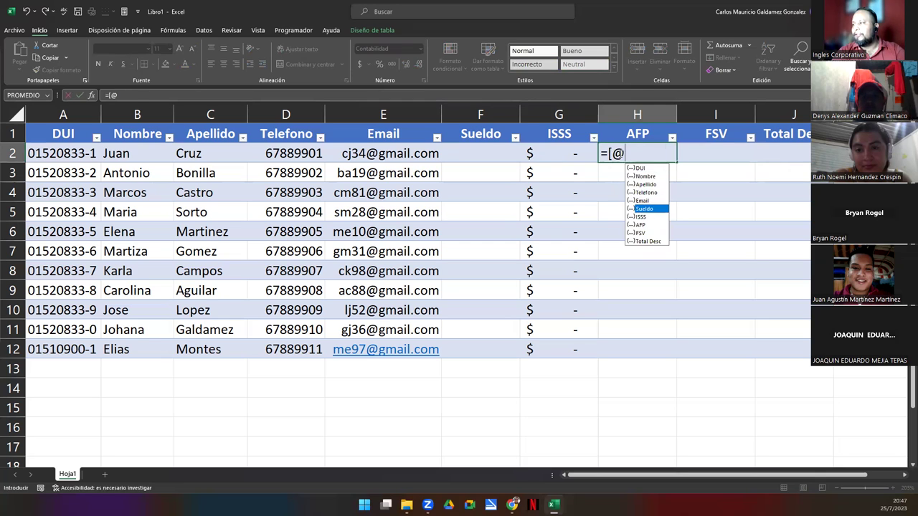
{"action": "key", "text": "Tab"}
{"action": "type", "text": "*7."}
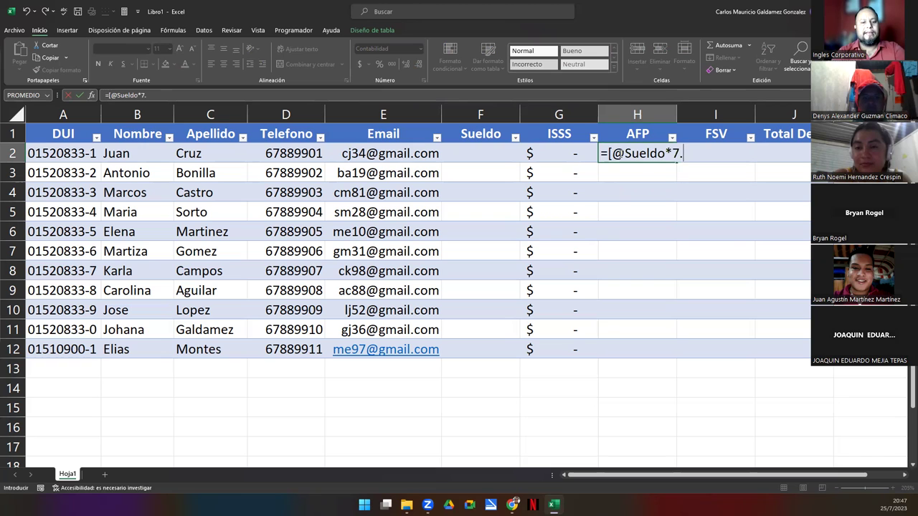
{"action": "type", "text": "25%"}
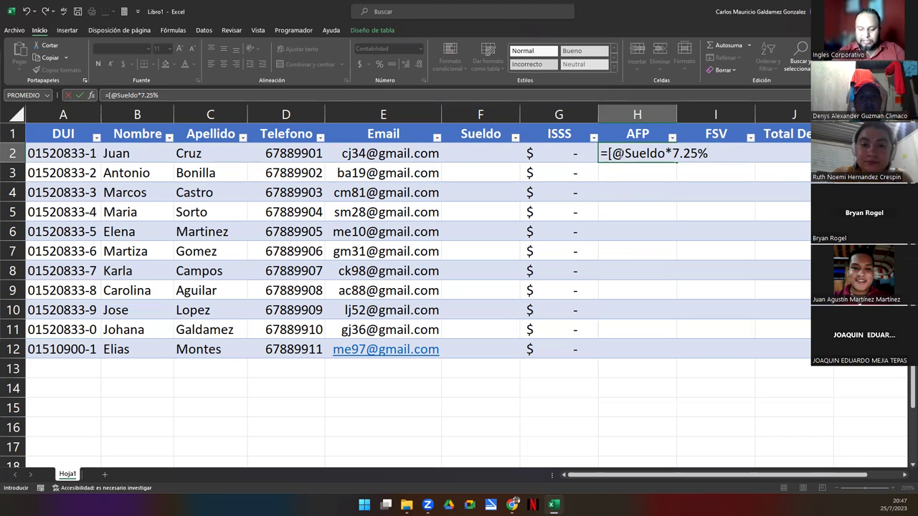
{"action": "key", "text": "Return"}
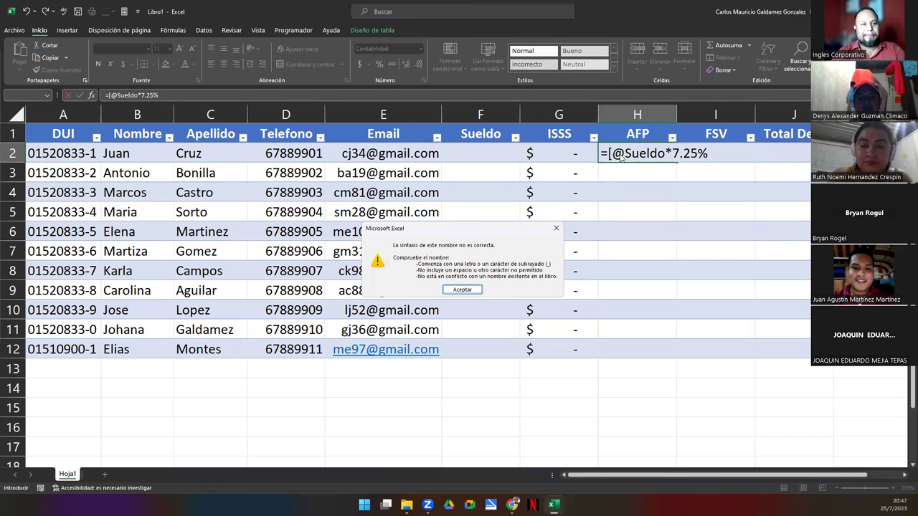
{"action": "key", "text": "Return"}
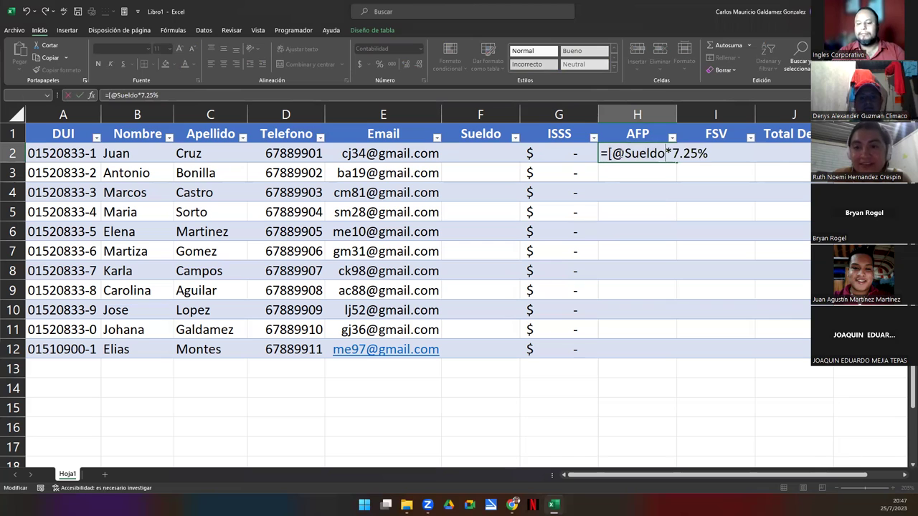
{"action": "type", "text": "]"}
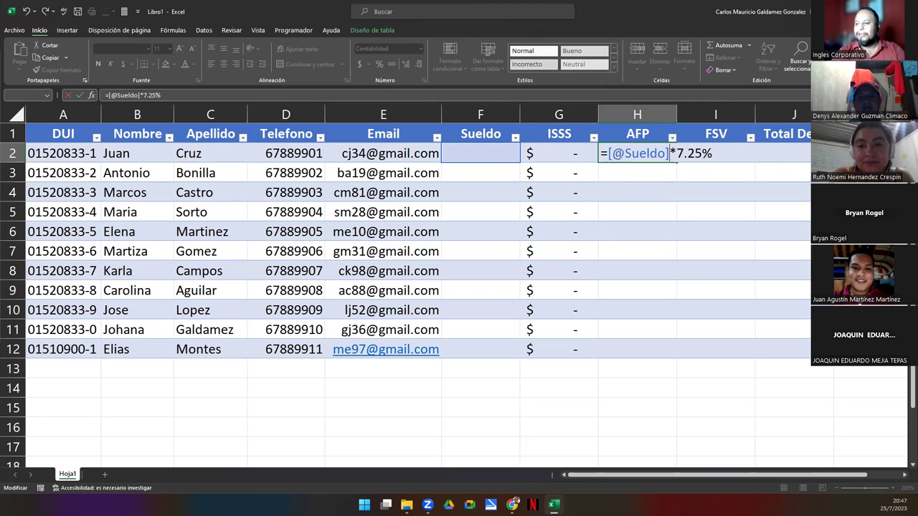
{"action": "key", "text": "Return"}
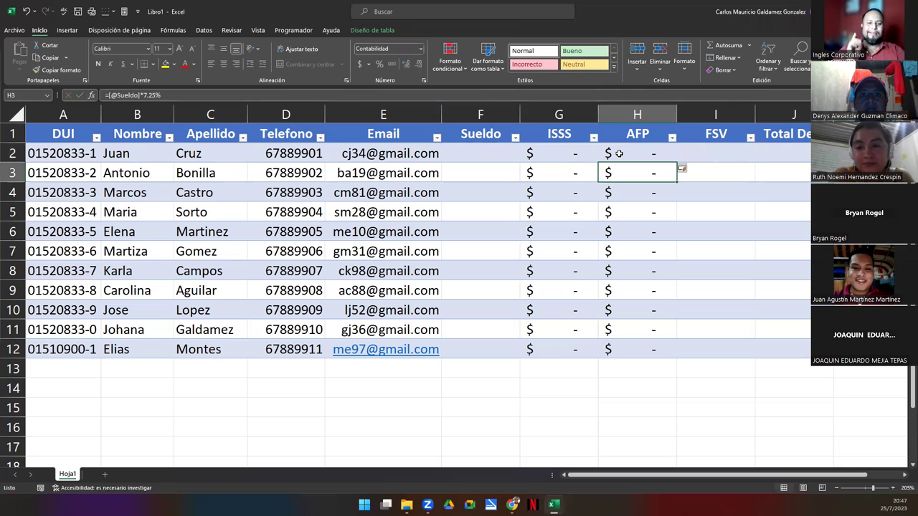
{"action": "left_click", "coordinate": [618, 152]}
{"action": "key", "text": "F2"}
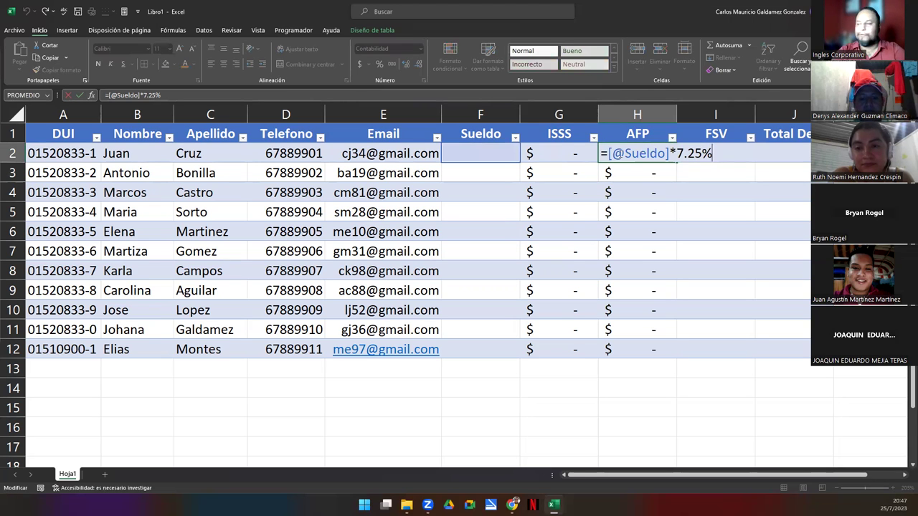
{"action": "key", "text": "Return"}
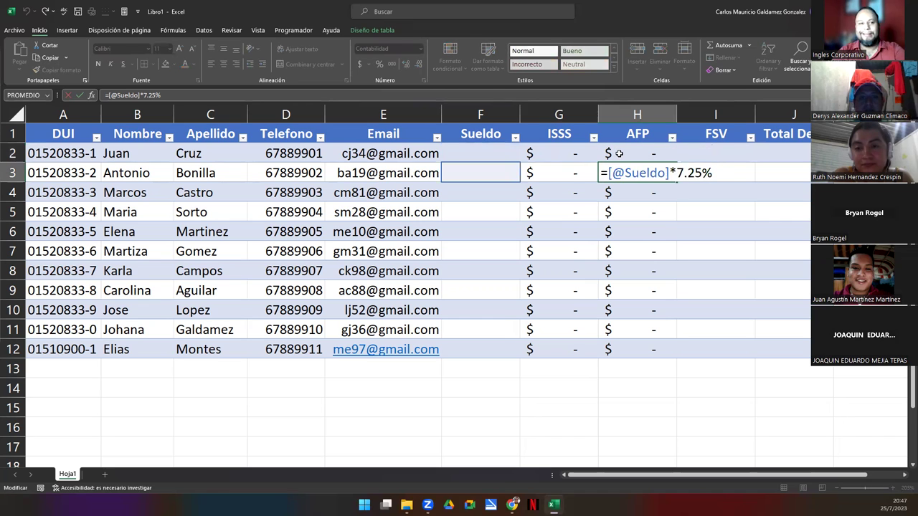
{"action": "key", "text": "Return"}
{"action": "key", "text": "F2"}
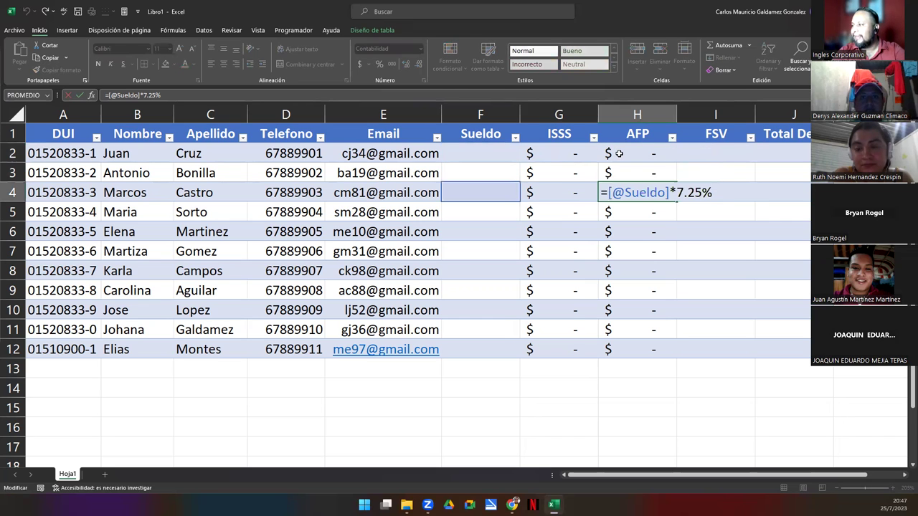
{"action": "key", "text": "Return"}
{"action": "key", "text": "F2"}
{"action": "key", "text": "Return"}
{"action": "key", "text": "F2"}
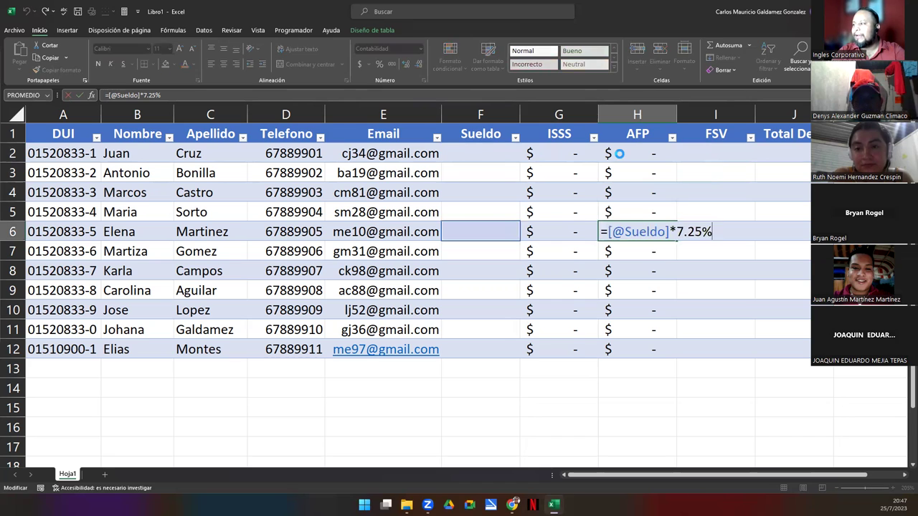
{"action": "key", "text": "Return"}
{"action": "key", "text": "F2"}
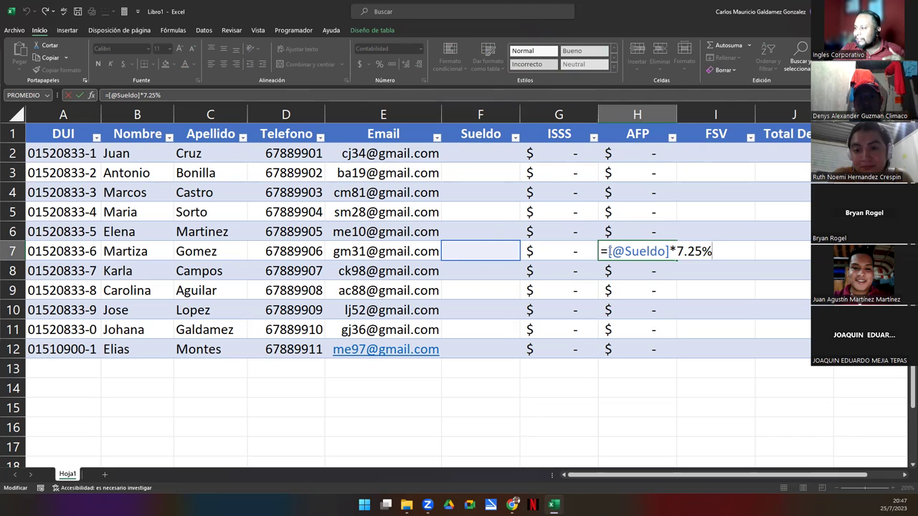
{"action": "left_click_drag", "start_coordinate": [609, 251], "coordinate": [668, 251]}
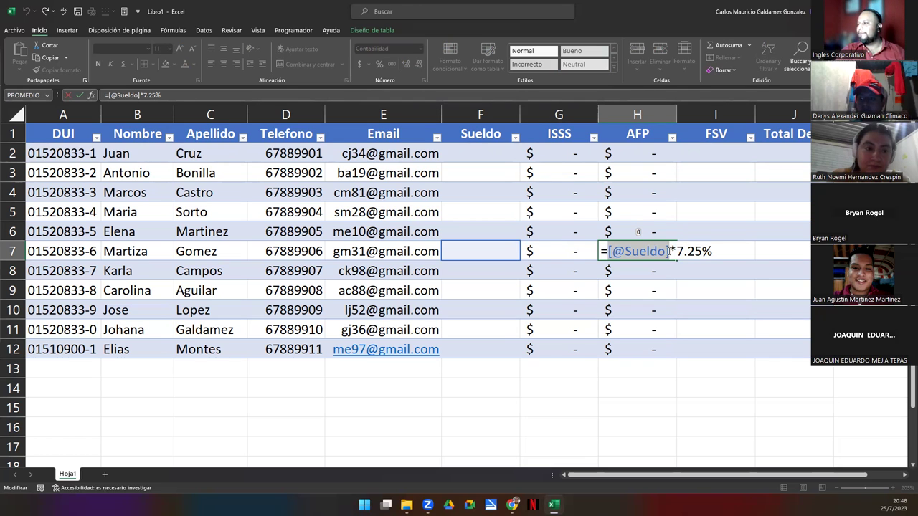
{"action": "key", "text": "Return"}
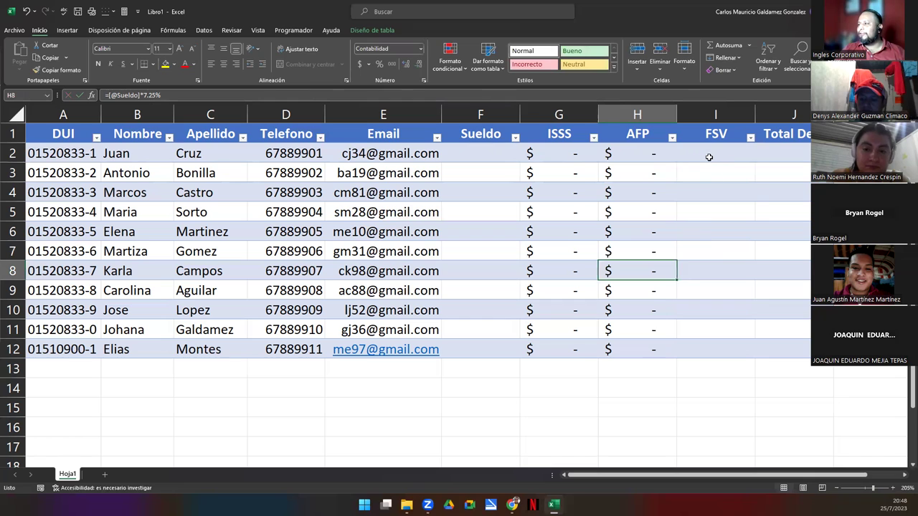
{"action": "left_click", "coordinate": [708, 157]}
{"action": "type", "text": "="}
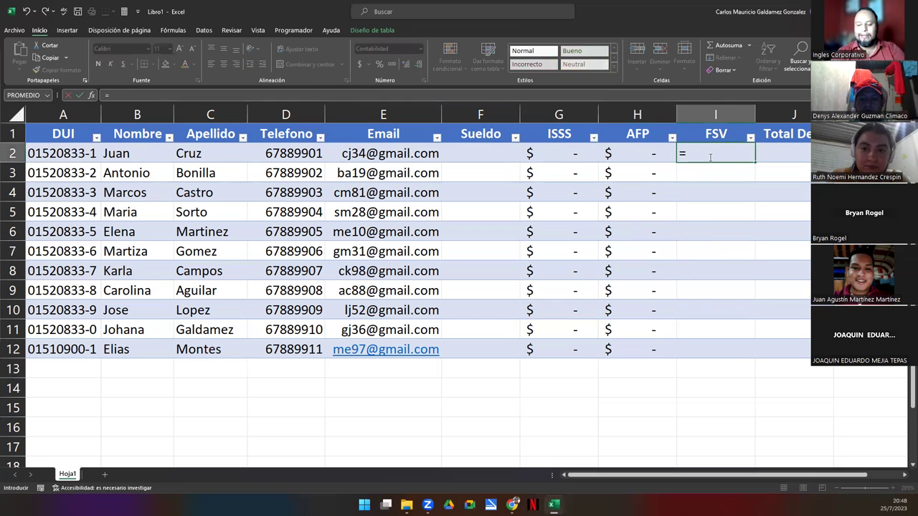
{"action": "type", "text": "["}
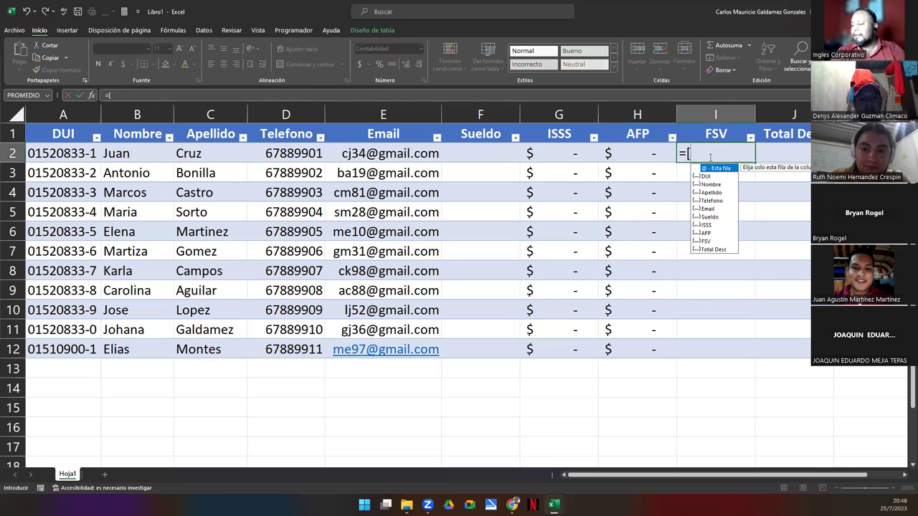
{"action": "type", "text": "@sue"}
{"action": "key", "text": "Tab"}
{"action": "type", "text": "]"}
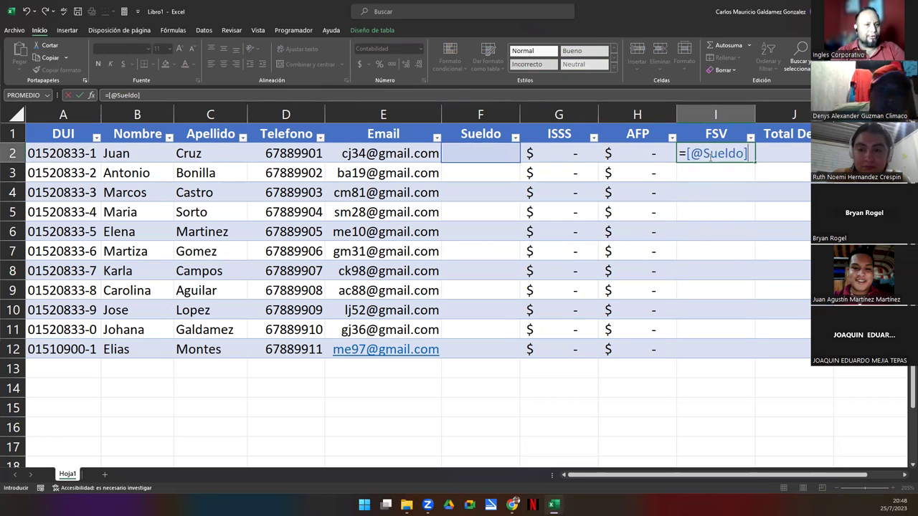
{"action": "type", "text": "*8%"}
{"action": "key", "text": "Return"}
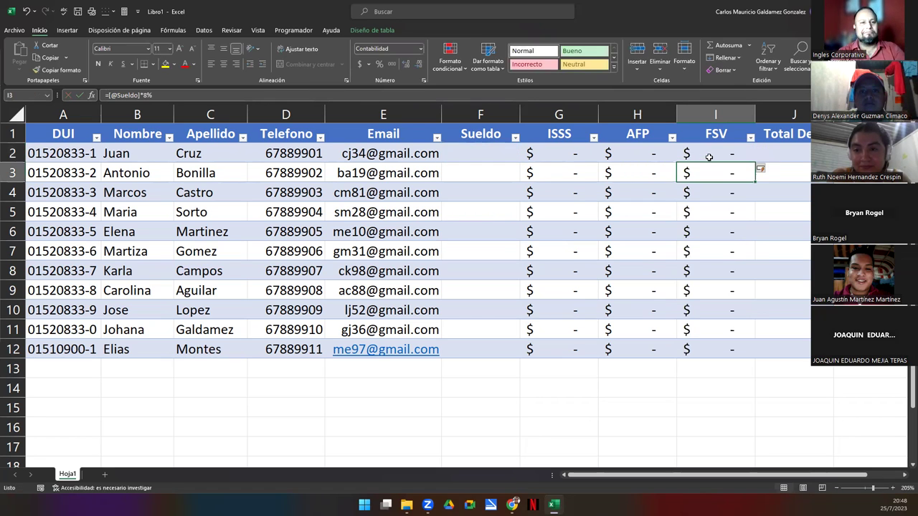
{"action": "key", "text": "Right"}
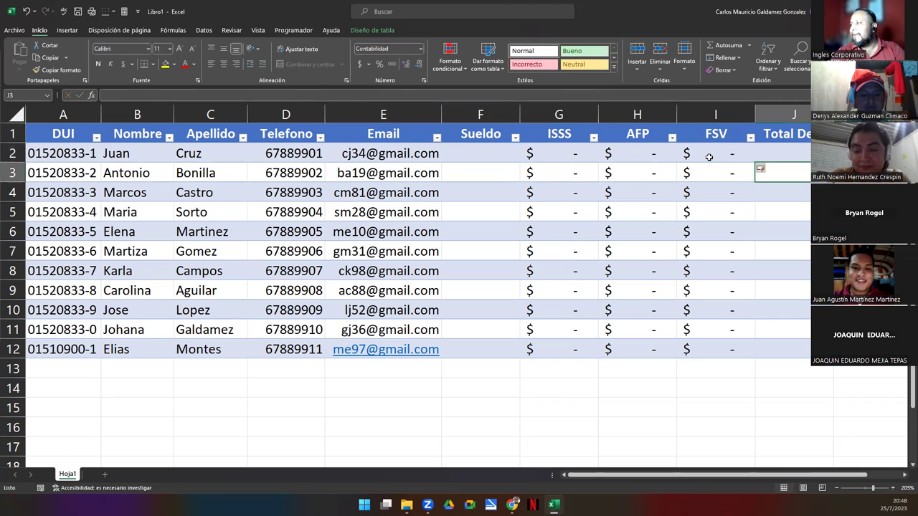
{"action": "key", "text": "Up"}
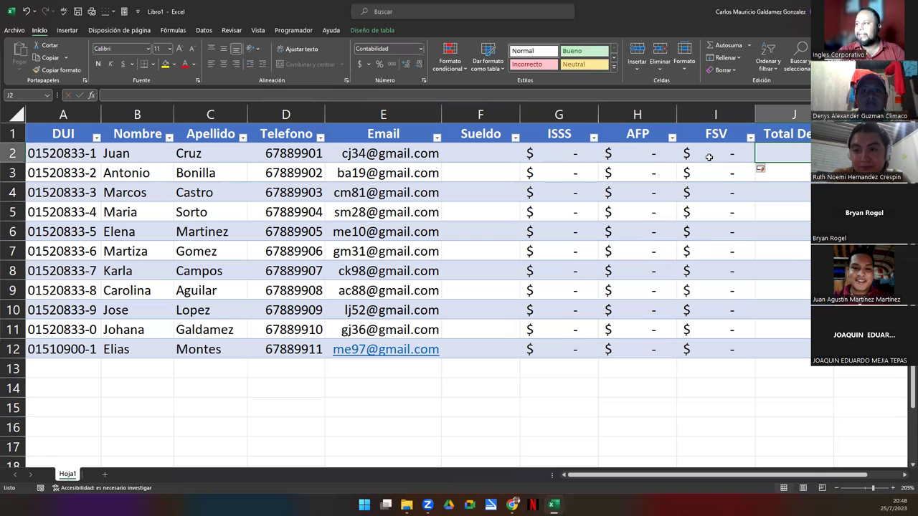
{"action": "scroll", "coordinate": [546, 253], "scroll_direction": "down", "scroll_amount": 2, "text": "ctrl"}
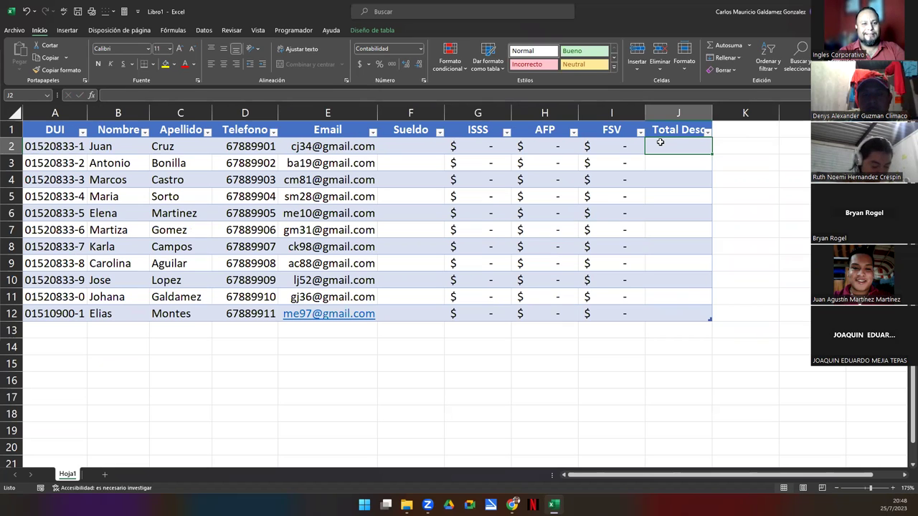
{"action": "type", "text": "=su"}
{"action": "key", "text": "Tab"}
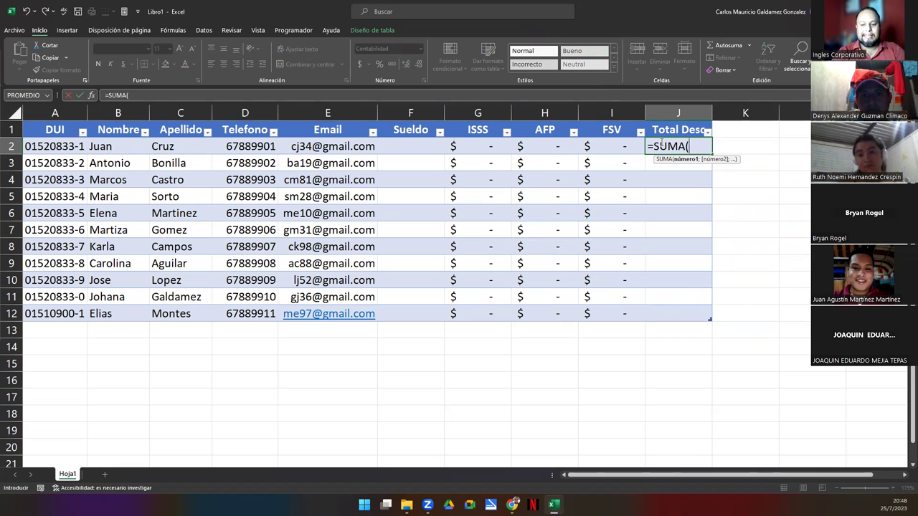
{"action": "type", "text": "["}
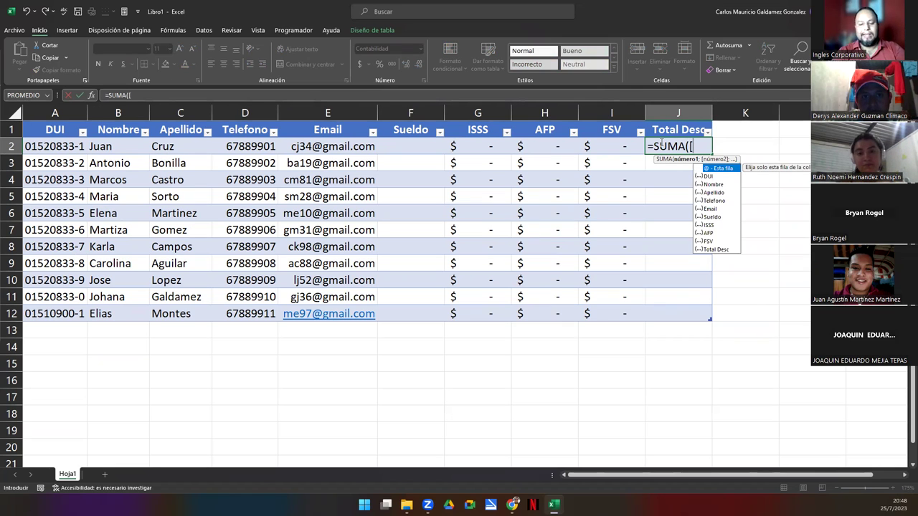
{"action": "type", "text": "@I"}
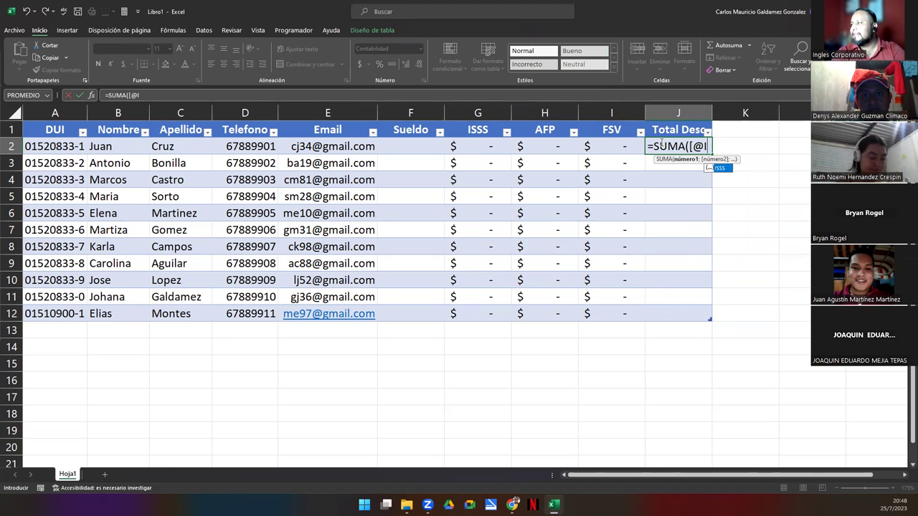
{"action": "key", "text": "Tab"}
{"action": "type", "text": ":"}
{"action": "key", "text": "BackSpace"}
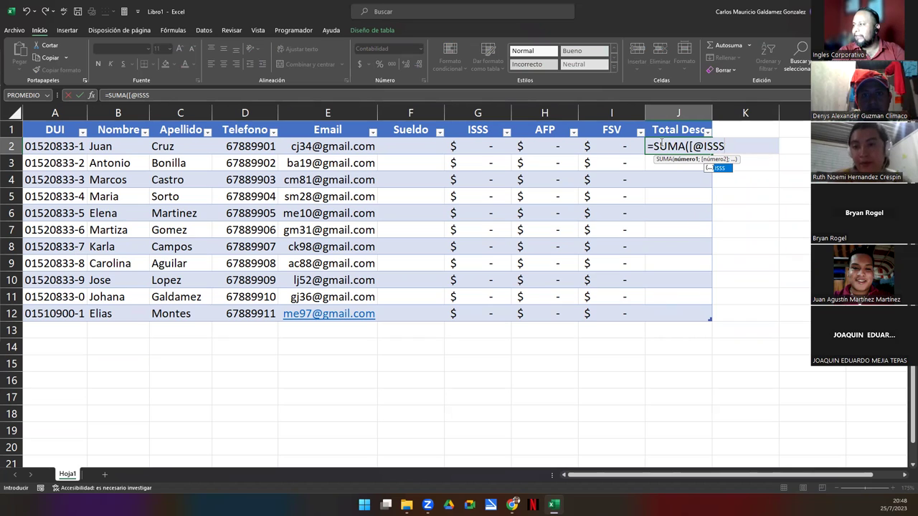
{"action": "type", "text": "]:"}
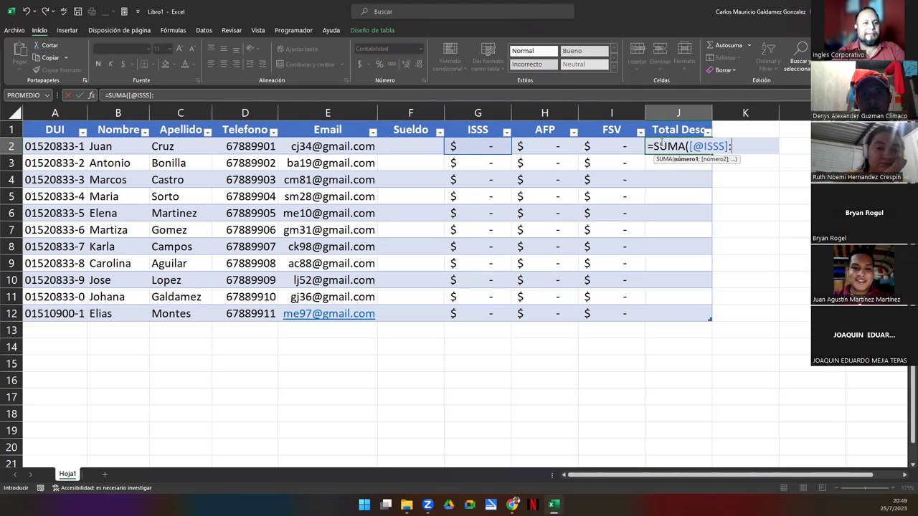
{"action": "type", "text": "["}
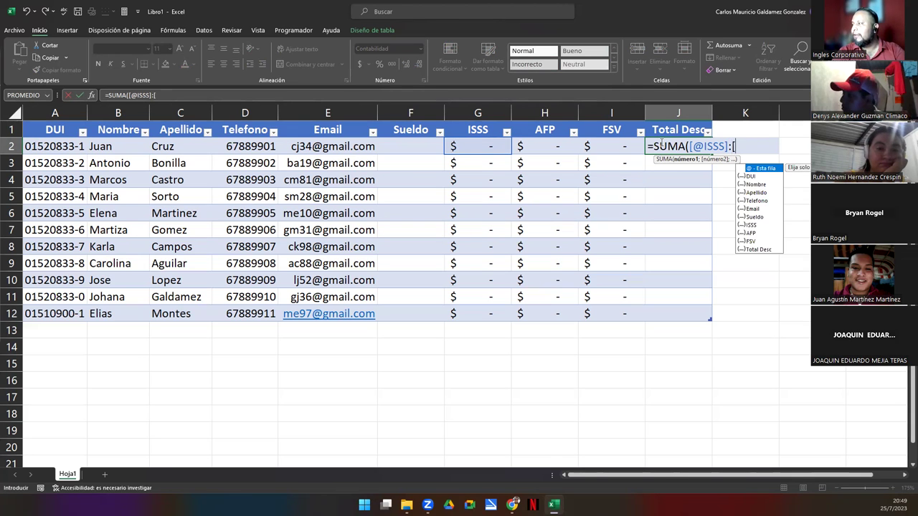
{"action": "type", "text": "@FSV"}
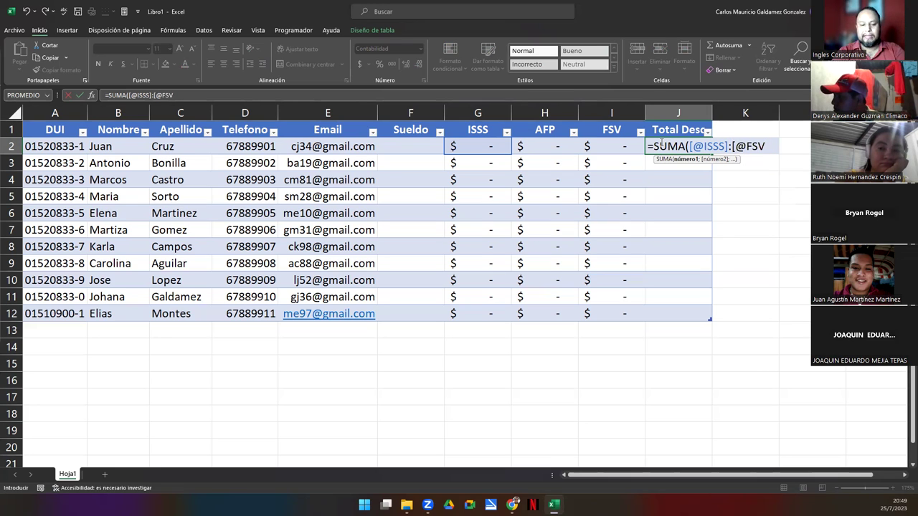
{"action": "type", "text": "])"}
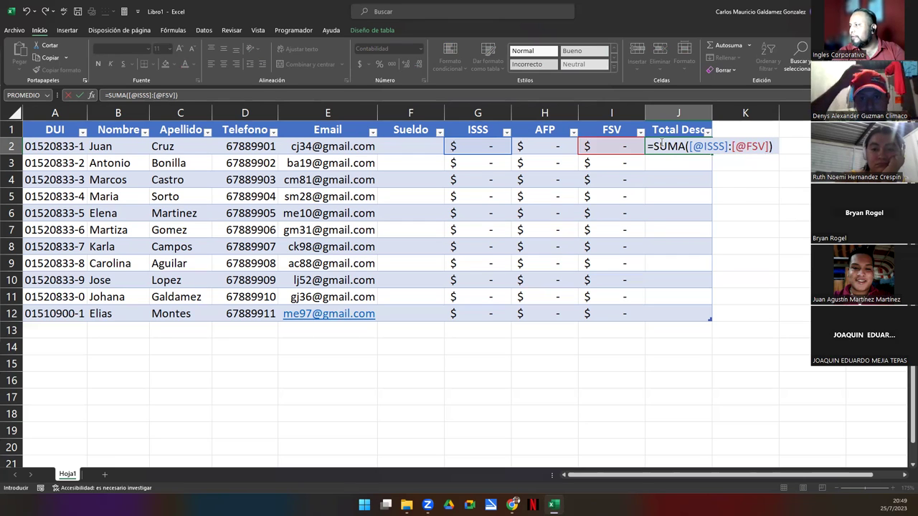
{"action": "key", "text": "ctrl+Return"}
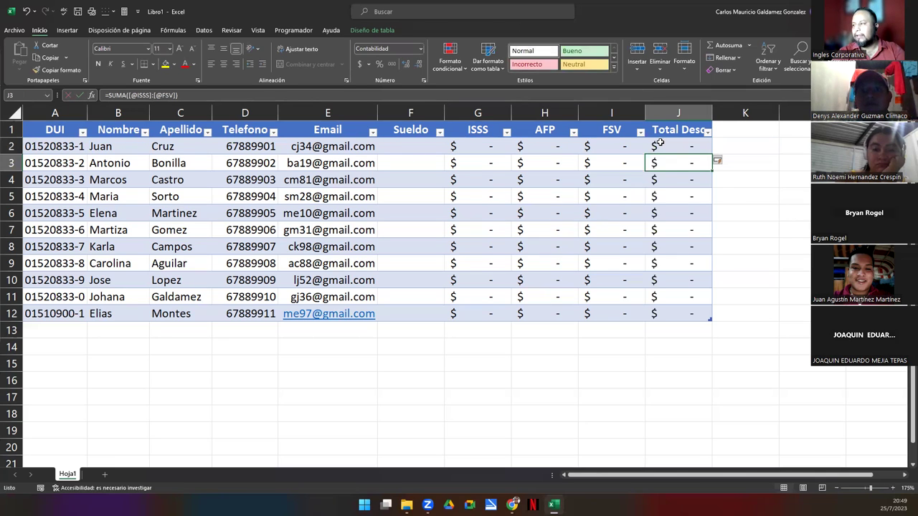
{"action": "double_click", "coordinate": [657, 144]}
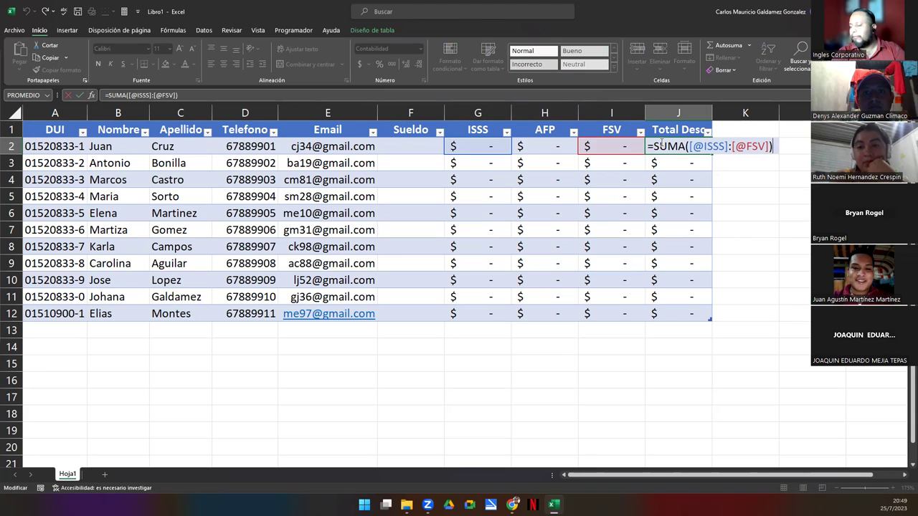
{"action": "key", "text": "Left"}
{"action": "key", "text": "Left"}
{"action": "key", "text": "Left"}
{"action": "key", "text": "Left"}
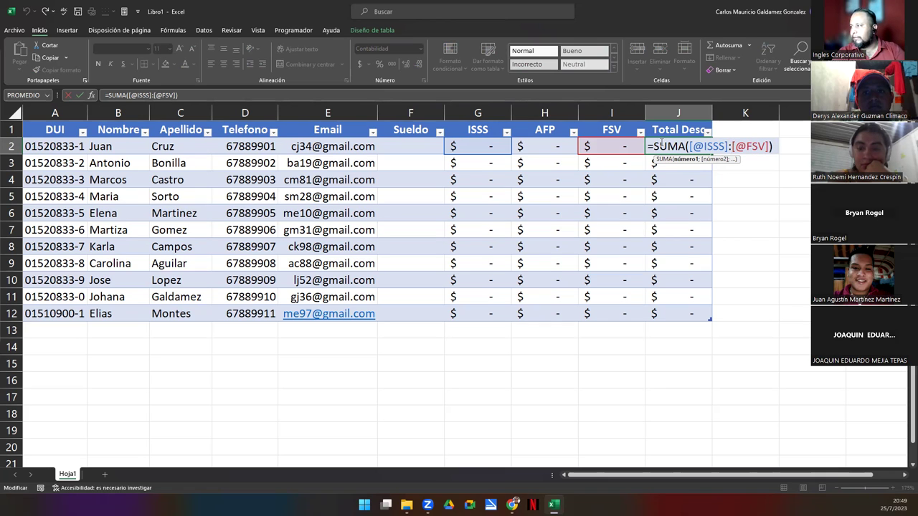
{"action": "key", "text": "Return"}
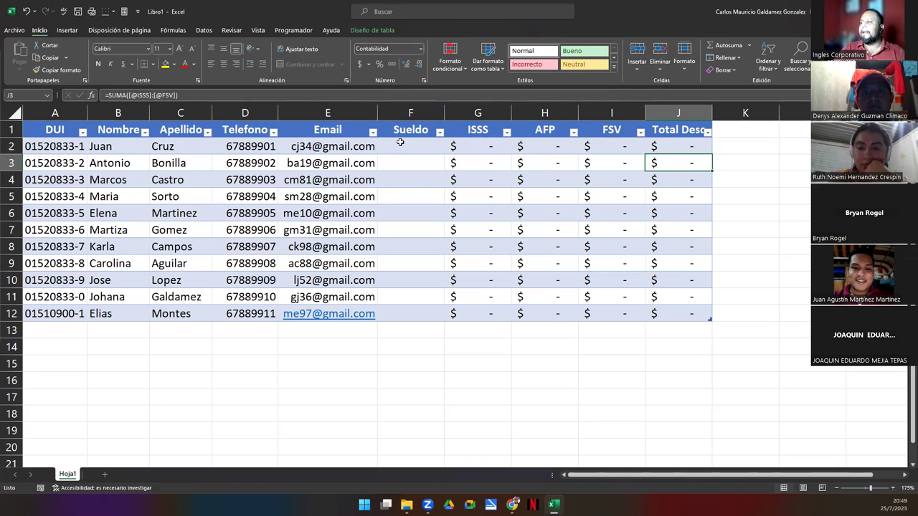
{"action": "left_click", "coordinate": [399, 144]}
{"action": "type", "text": "100"}
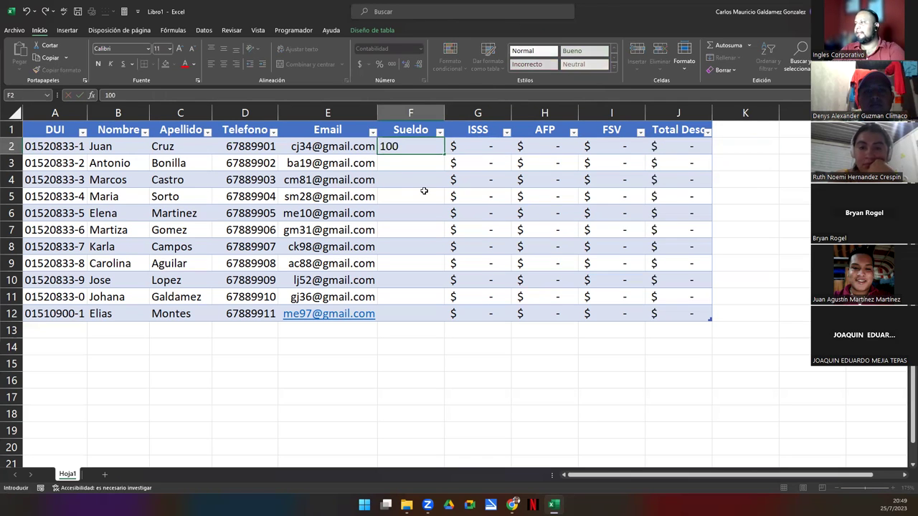
{"action": "key", "text": "Return"}
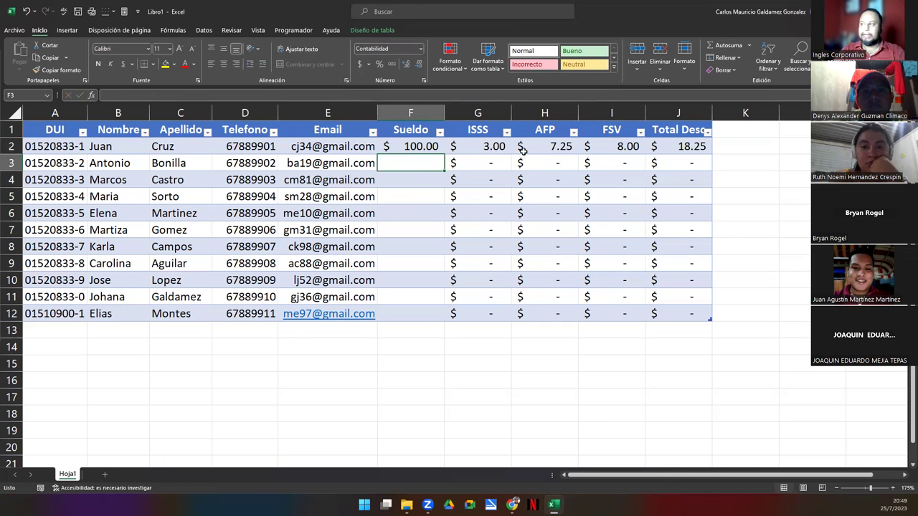
{"action": "left_click_drag", "start_coordinate": [486, 150], "coordinate": [615, 146]}
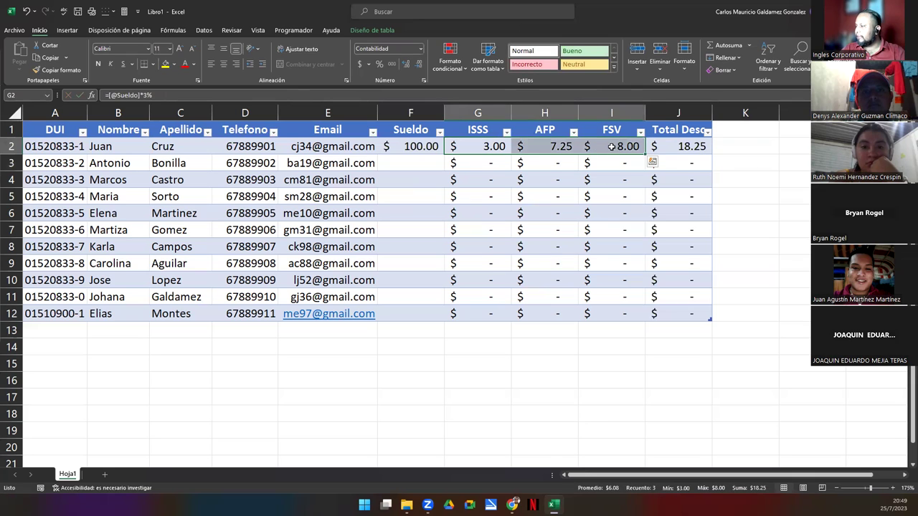
{"action": "left_click", "coordinate": [685, 145]}
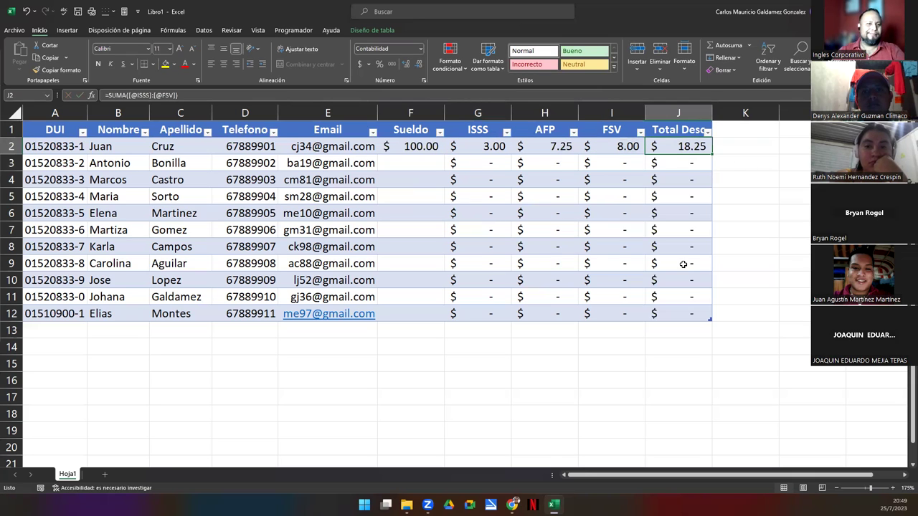
{"action": "key", "text": "F2"}
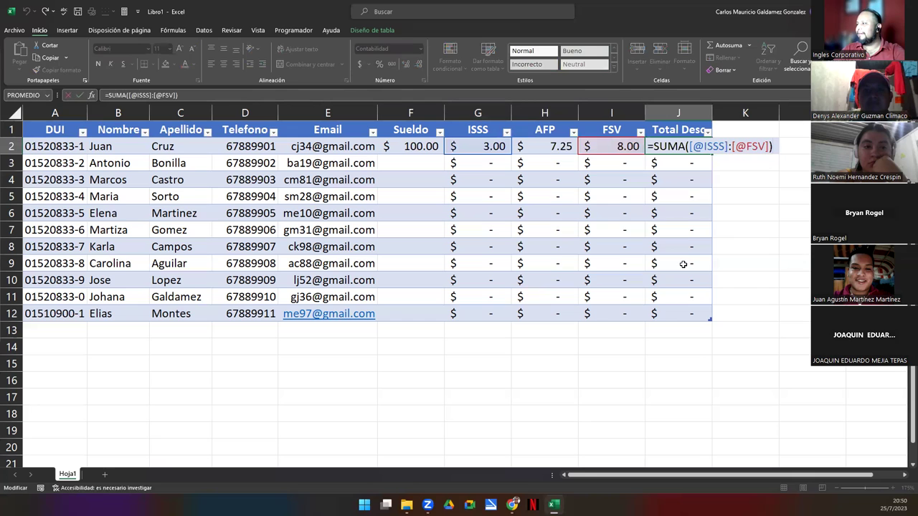
{"action": "key", "text": "Escape"}
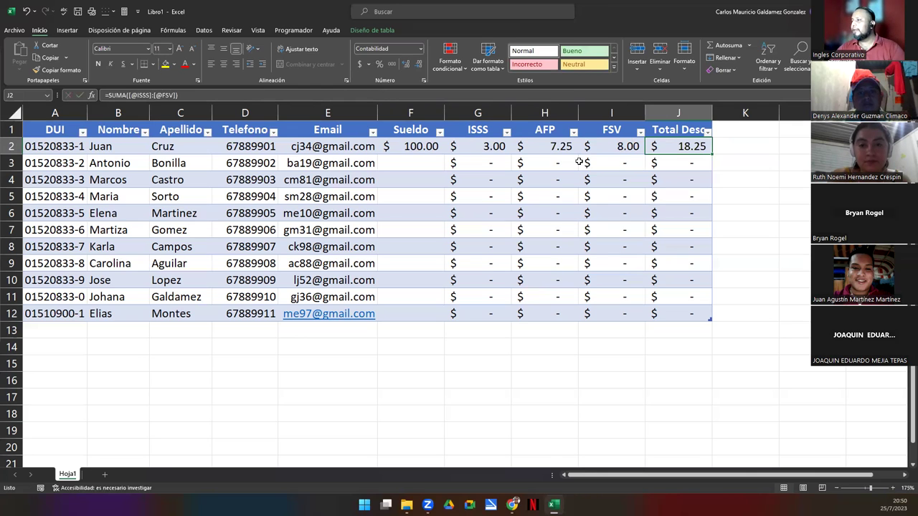
{"action": "left_click", "coordinate": [408, 146]}
{"action": "key", "text": "Delete"}
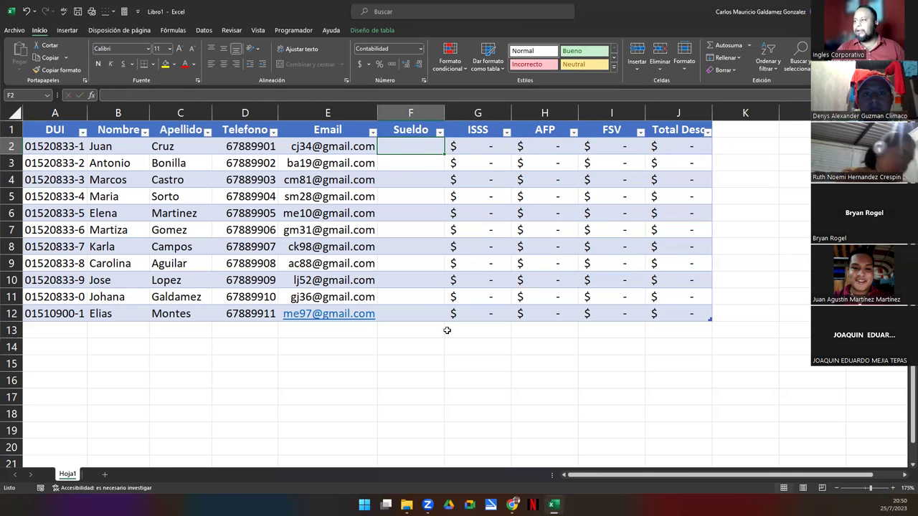
Enter salaries 450, 500, 576, 486 and 501 for rows 2–6
{"action": "type", "text": "450"}
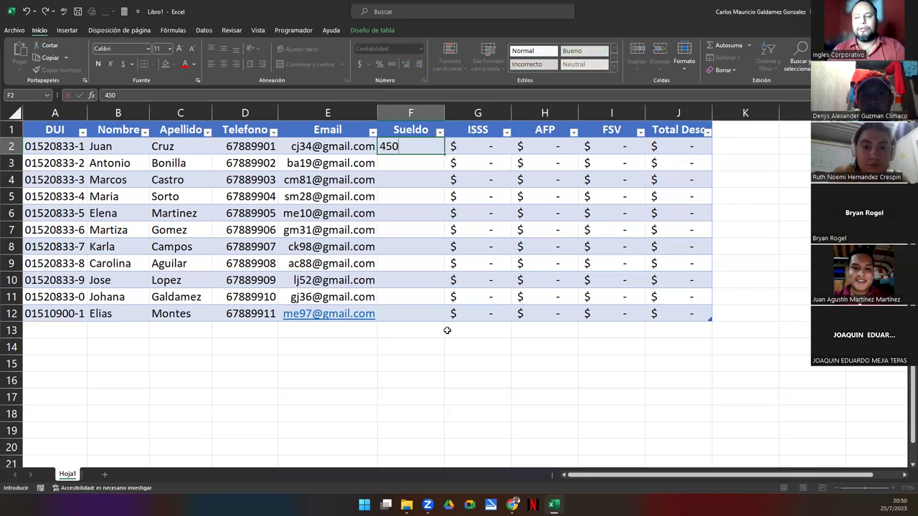
{"action": "key", "text": "Return"}
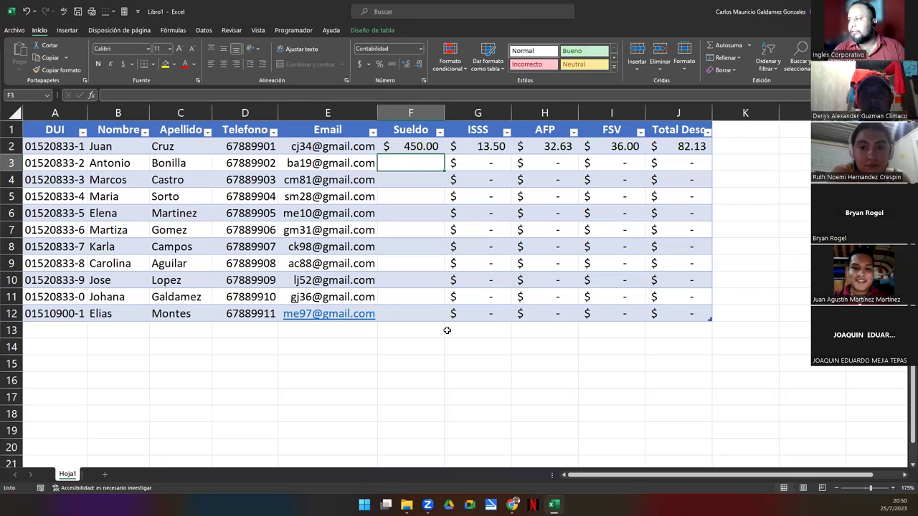
{"action": "type", "text": "500"}
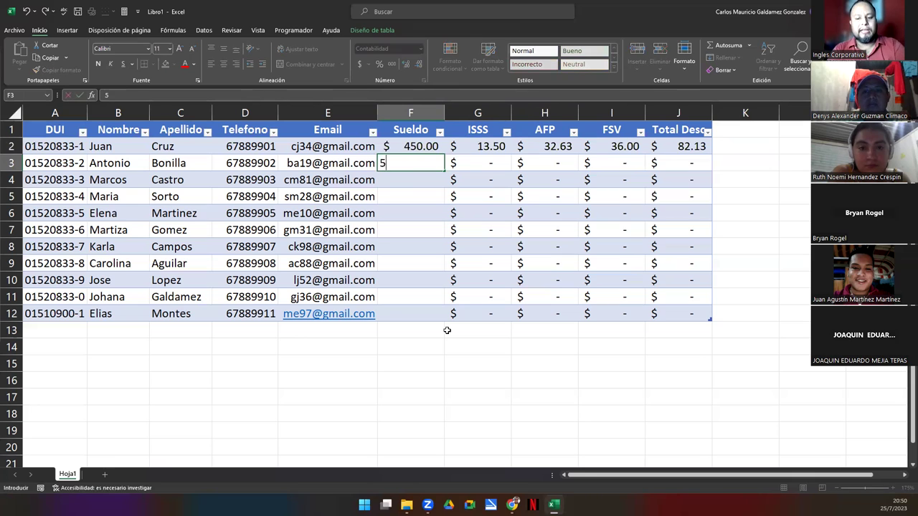
{"action": "key", "text": "Return"}
{"action": "type", "text": "576"}
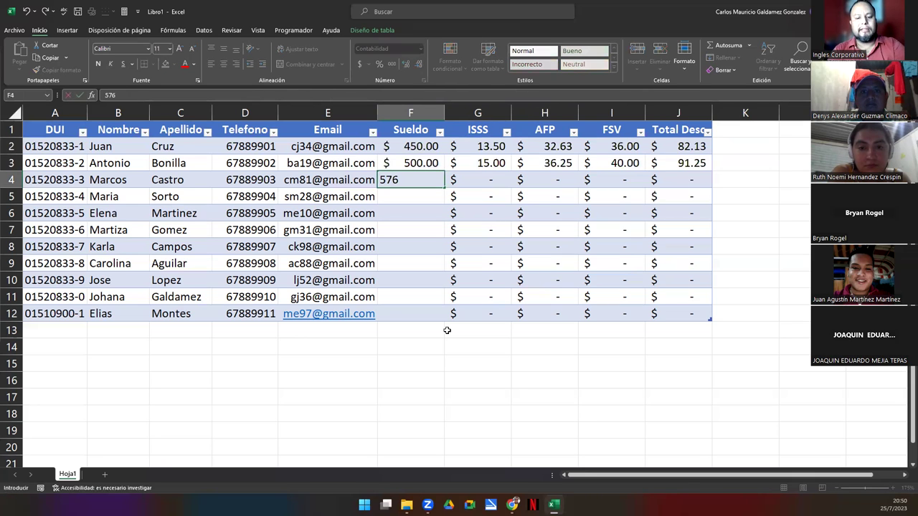
{"action": "key", "text": "Return"}
{"action": "type", "text": "486"}
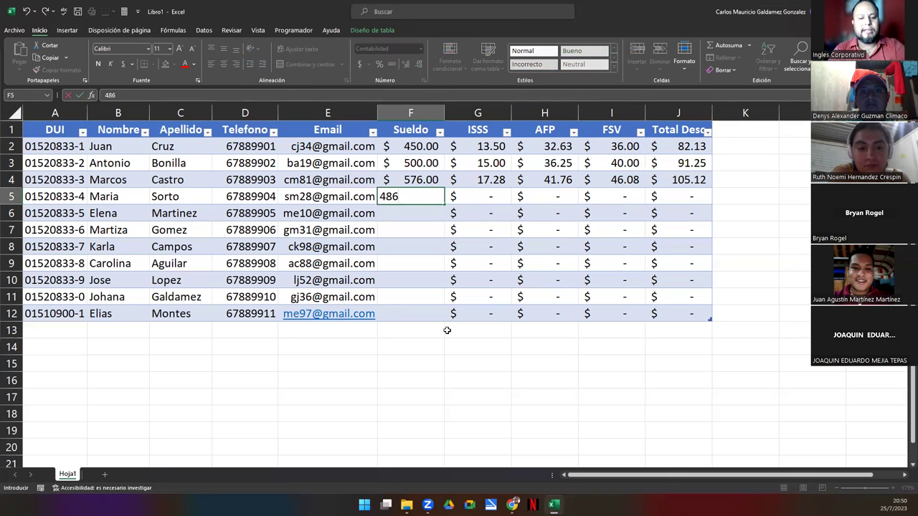
{"action": "key", "text": "Return"}
{"action": "type", "text": "501"}
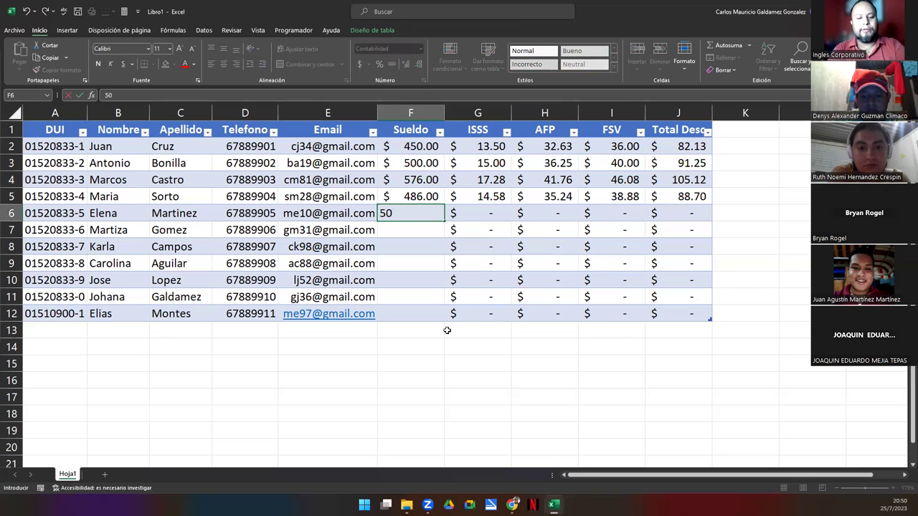
{"action": "key", "text": "Return"}
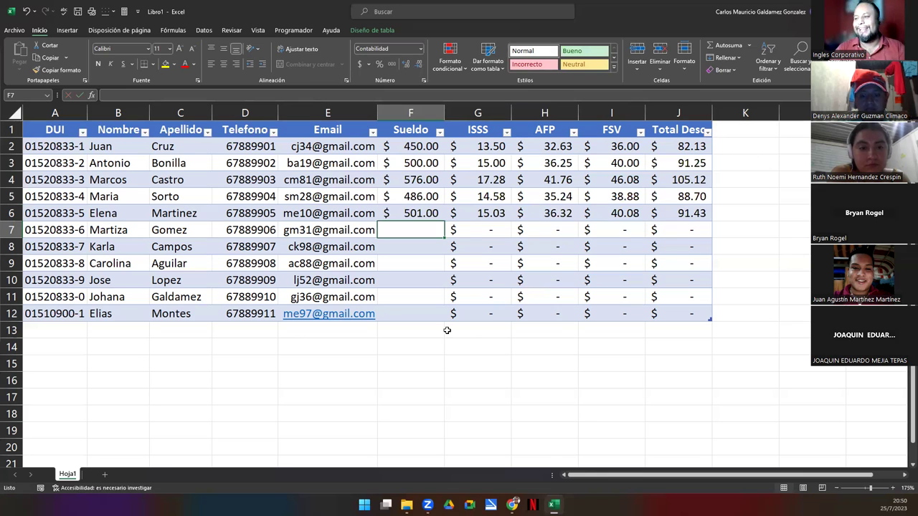
Fix the spelling of the row 7 employee name and enter 600 as its salary
{"action": "left_click", "coordinate": [112, 229]}
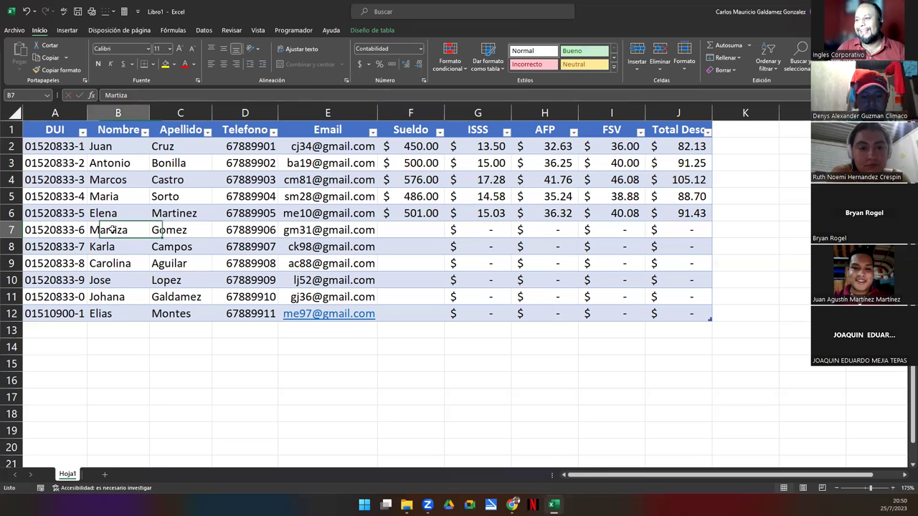
{"action": "double_click", "coordinate": [112, 229]}
{"action": "key", "text": "BackSpace"}
{"action": "type", "text": "i"}
{"action": "key", "text": "Tab"}
{"action": "key", "text": "Tab"}
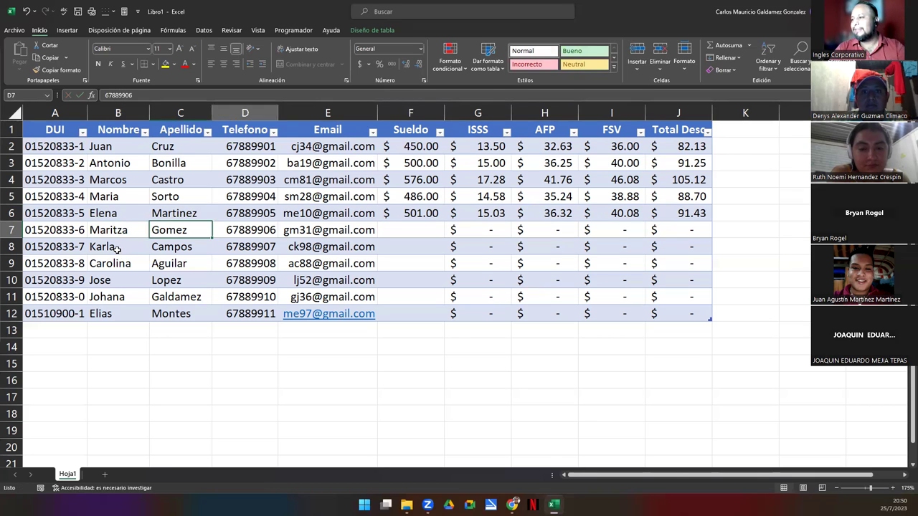
{"action": "key", "text": "Tab"}
{"action": "key", "text": "Tab"}
{"action": "type", "text": "600"}
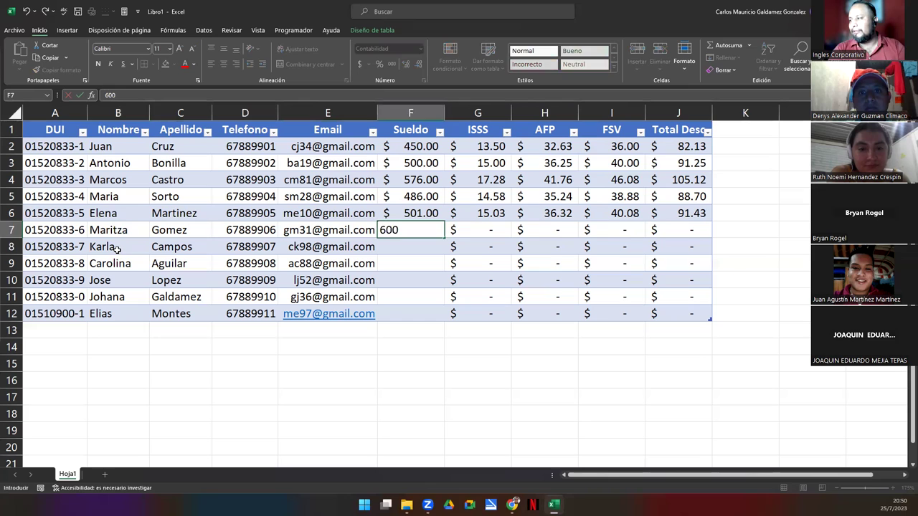
{"action": "key", "text": "Return"}
Set the row 8 salary to 460, undoing numbers accidentally typed over the name
{"action": "type", "text": "450"}
{"action": "key", "text": "Return"}
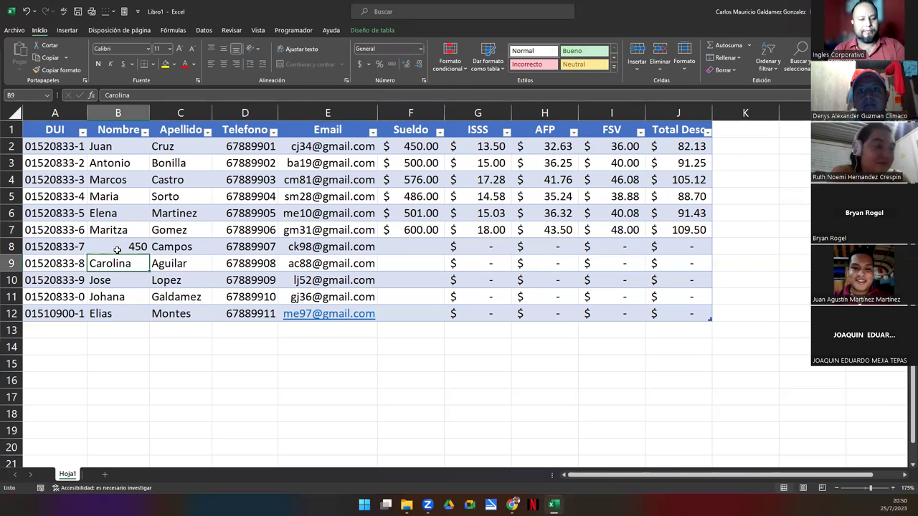
{"action": "key", "text": "ctrl+z"}
{"action": "key", "text": "Tab"}
{"action": "key", "text": "Tab"}
{"action": "key", "text": "Tab"}
{"action": "key", "text": "Tab"}
{"action": "type", "text": "450"}
{"action": "key", "text": "Return"}
{"action": "left_click", "coordinate": [117, 248]}
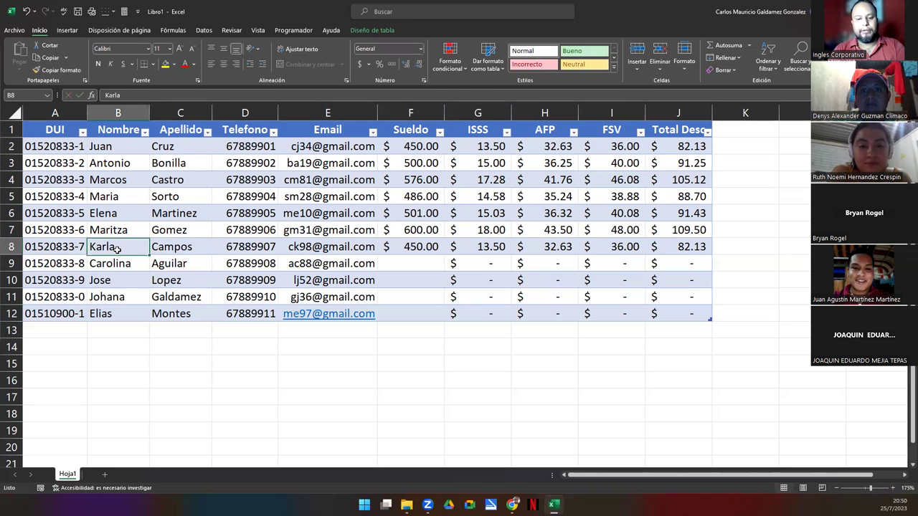
{"action": "type", "text": "460"}
{"action": "key", "text": "Return"}
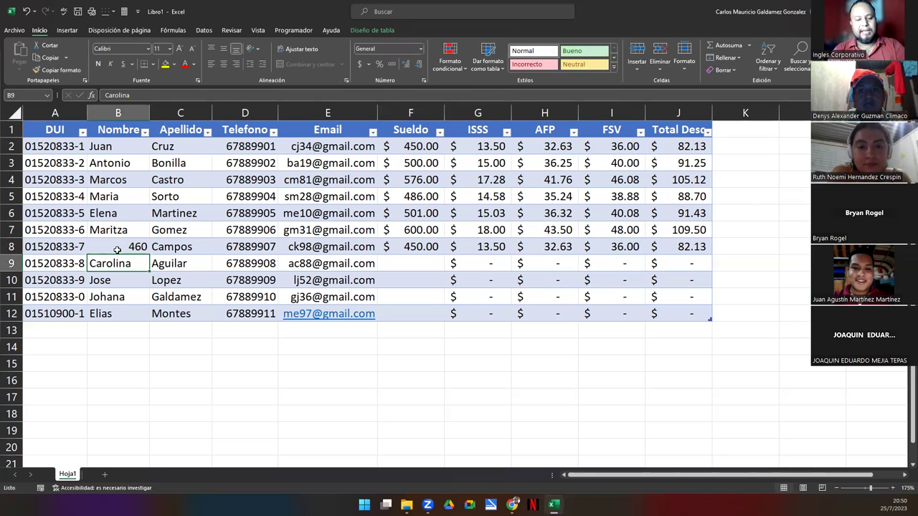
{"action": "key", "text": "ctrl+z"}
{"action": "key", "text": "Tab"}
{"action": "key", "text": "Right"}
{"action": "key", "text": "Right"}
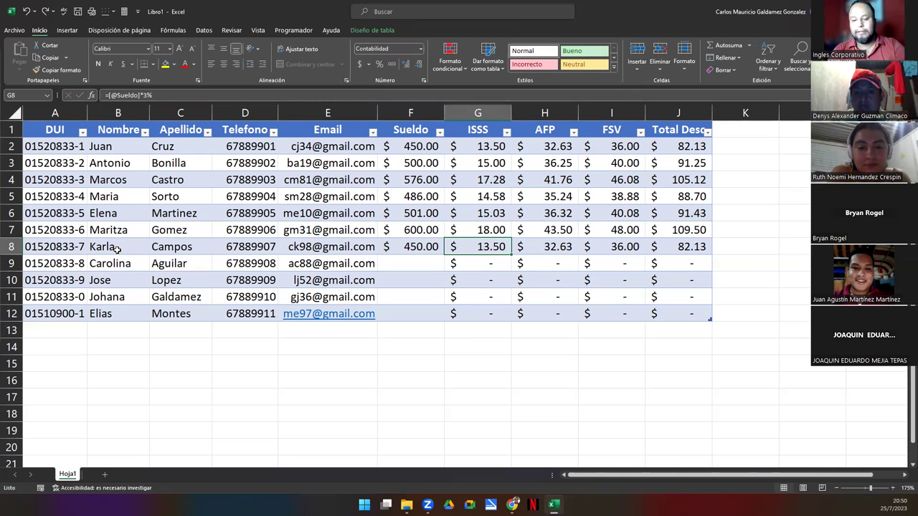
{"action": "key", "text": "Left"}
{"action": "type", "text": "460"}
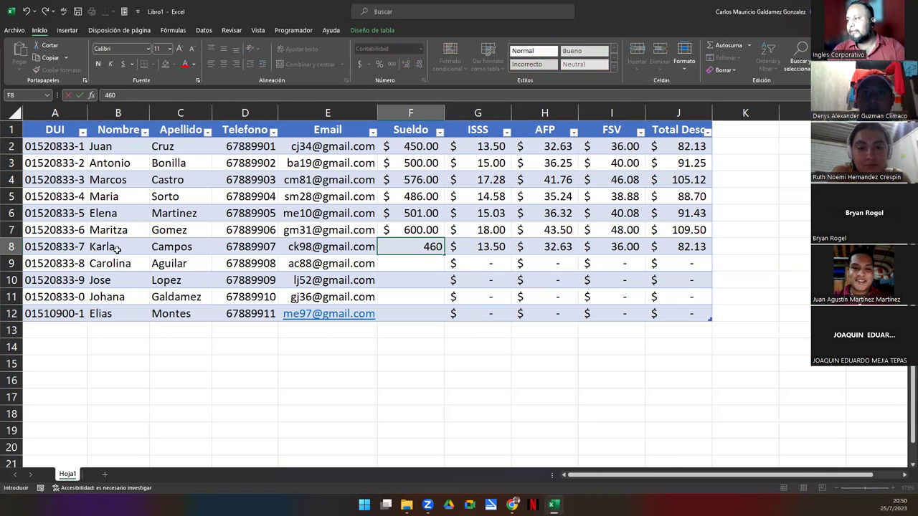
{"action": "key", "text": "Return"}
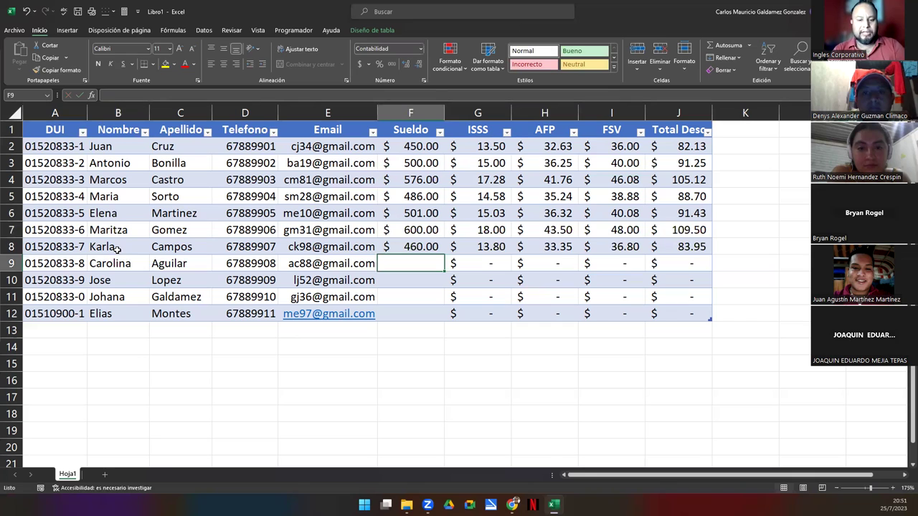
Enter salaries 700, 490 and 800 for rows 9–11
{"action": "type", "text": "700"}
{"action": "key", "text": "Return"}
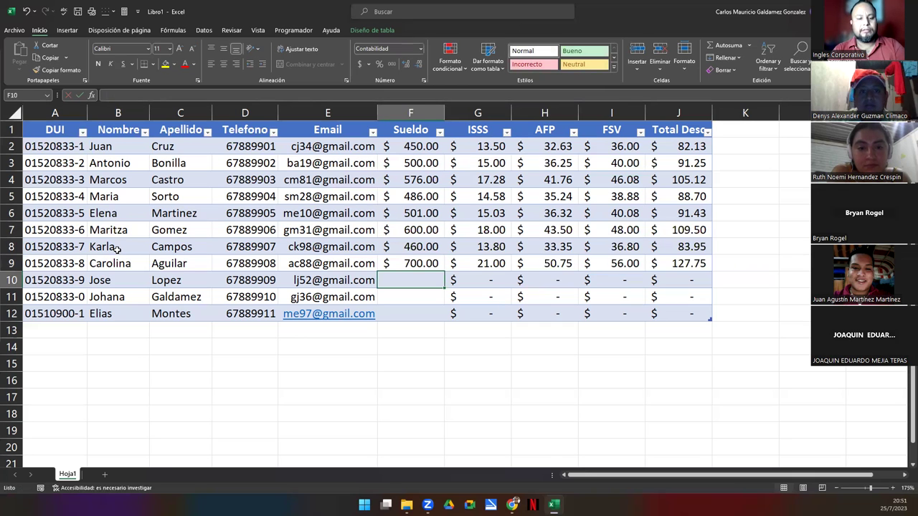
{"action": "type", "text": "490"}
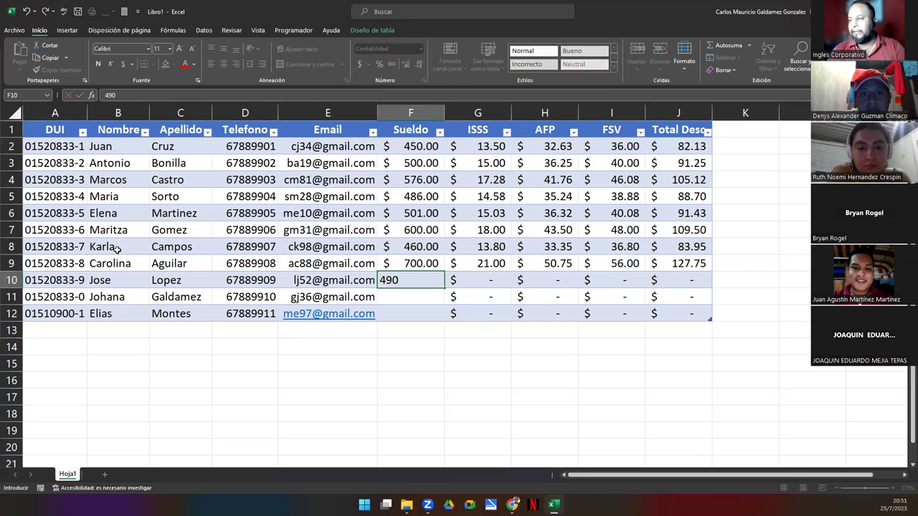
{"action": "key", "text": "Return"}
{"action": "type", "text": "800"}
{"action": "key", "text": "Return"}
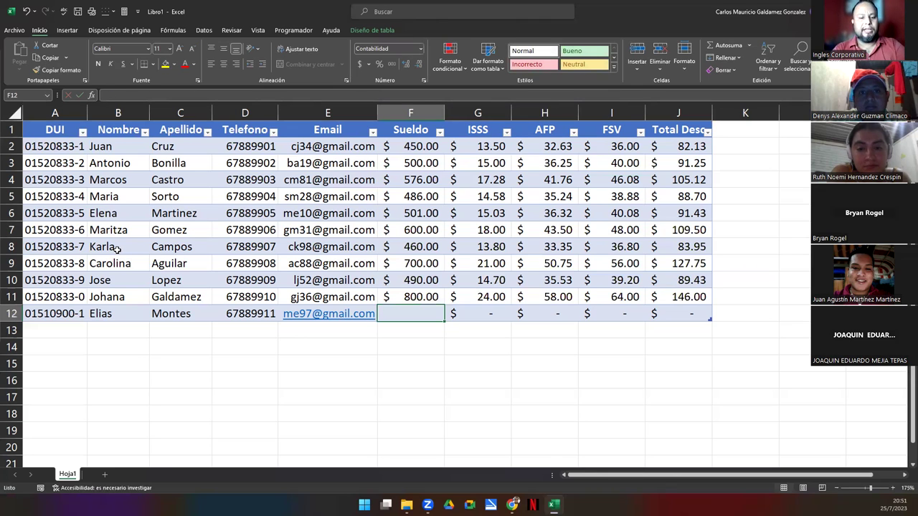
Enter 776 as the row 12 salary, then widen column J and narrow column I
{"action": "type", "text": "776"}
{"action": "key", "text": "Return"}
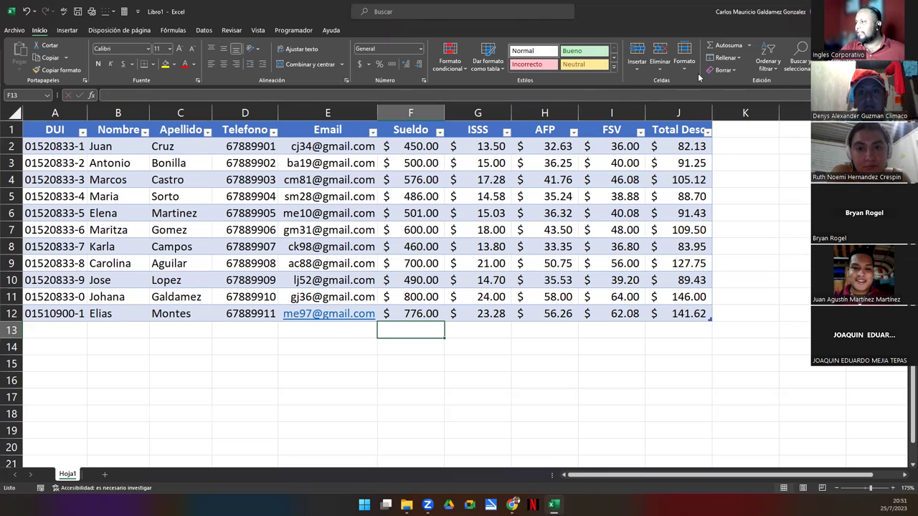
{"action": "left_click_drag", "start_coordinate": [714, 115], "coordinate": [732, 115]}
{"action": "left_click_drag", "start_coordinate": [645, 115], "coordinate": [447, 113]}
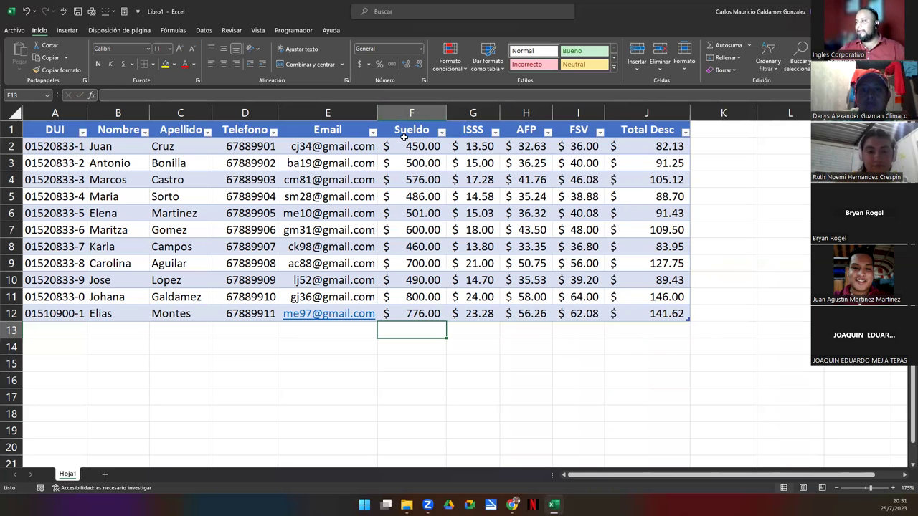
Scroll right to the empty column K beside the table
{"action": "left_click", "coordinate": [904, 478]}
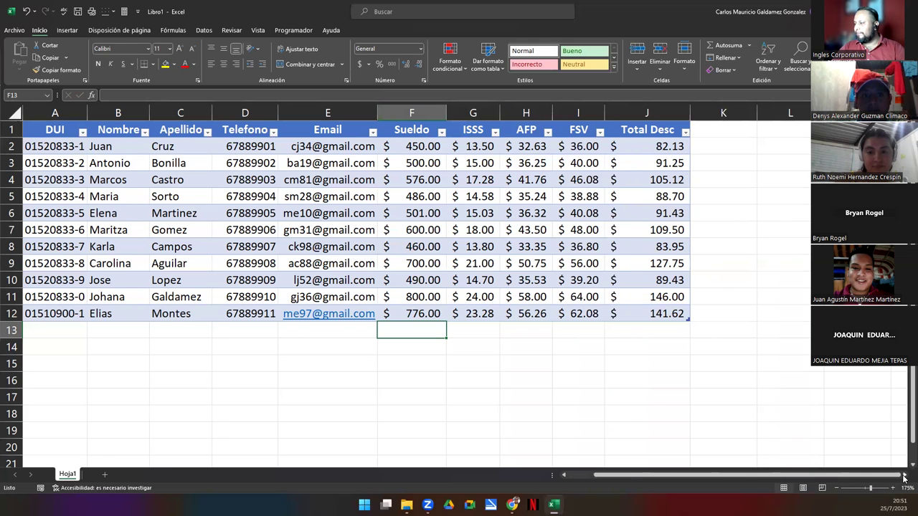
{"action": "left_click", "coordinate": [904, 477]}
{"action": "left_click", "coordinate": [904, 477]}
{"action": "left_click", "coordinate": [527, 130]}
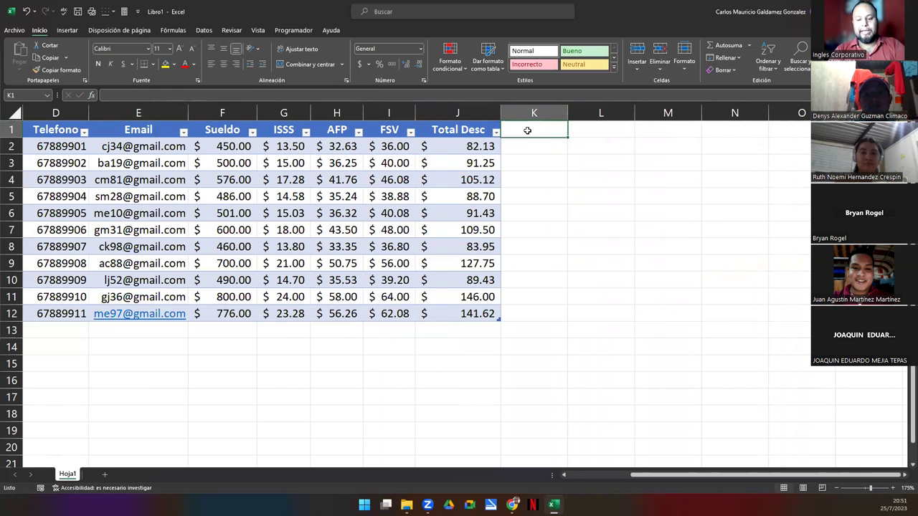
Add headers H Extra, Pago de H Extra, Bono, GiftCard, Total Incen and Sueldo in K1:P1
{"action": "type", "text": "Dias"}
{"action": "key", "text": "BackSpace"}
{"action": "key", "text": "BackSpace"}
{"action": "key", "text": "BackSpace"}
{"action": "key", "text": "BackSpace"}
{"action": "type", "text": "H E"}
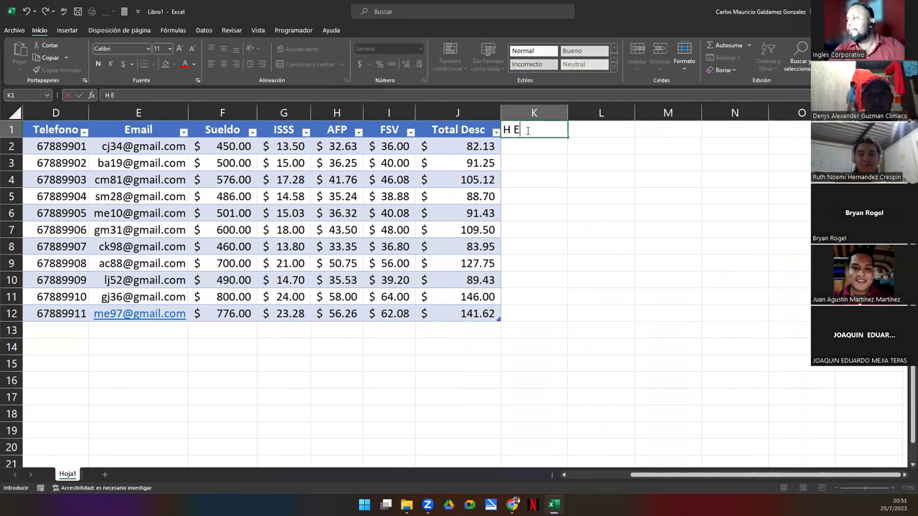
{"action": "type", "text": "xtra"}
{"action": "key", "text": "Tab"}
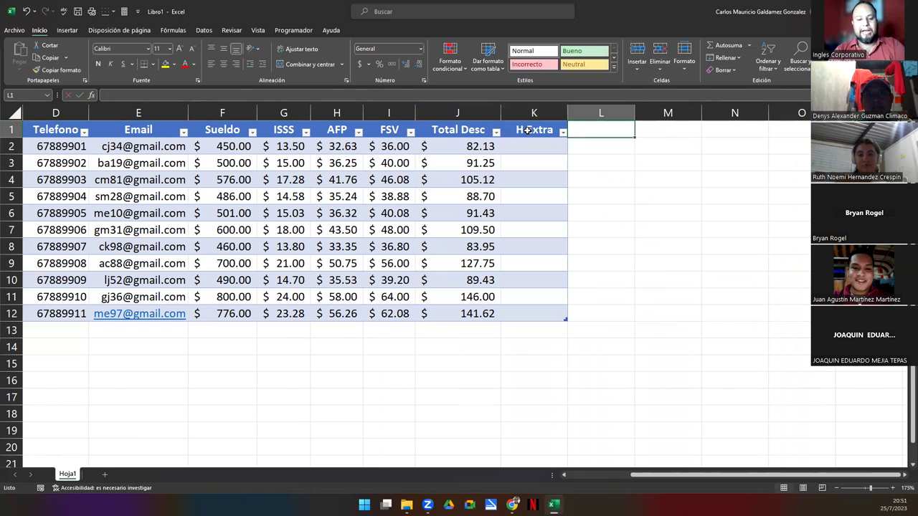
{"action": "type", "text": "Pago de H Extra"}
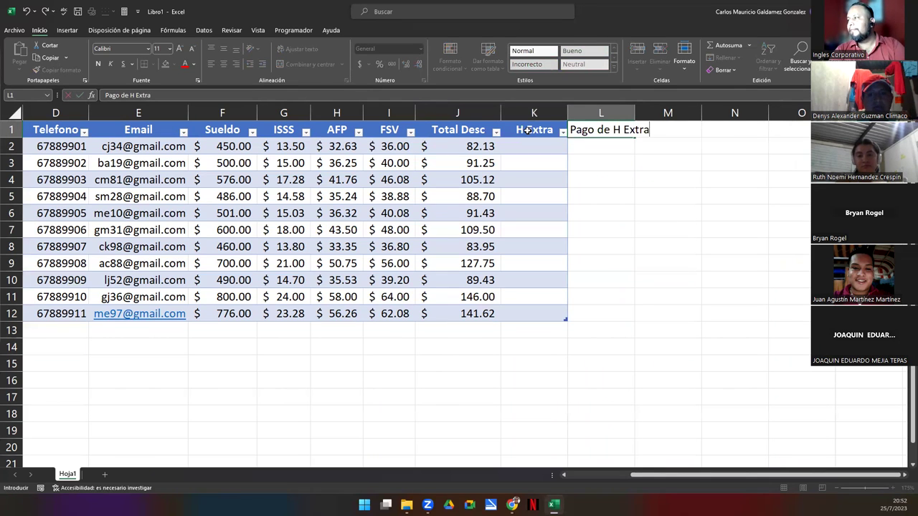
{"action": "key", "text": "Tab"}
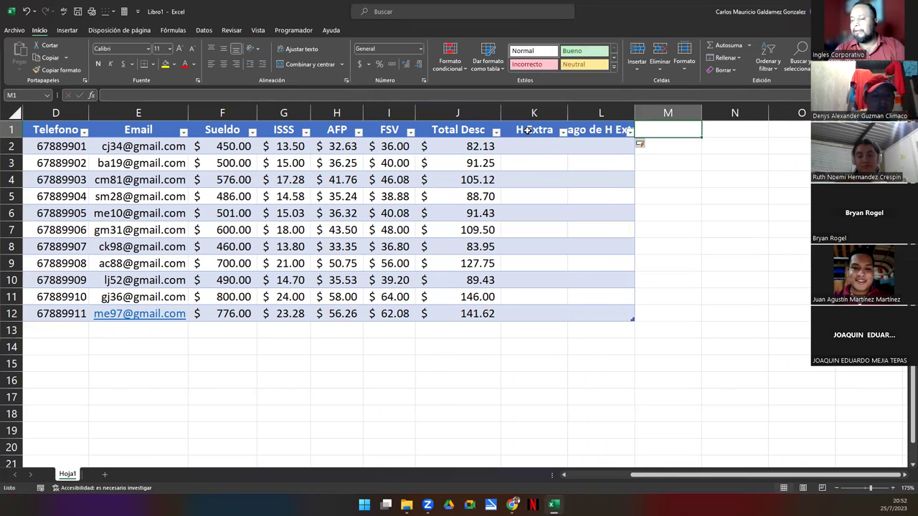
{"action": "type", "text": "Bono"}
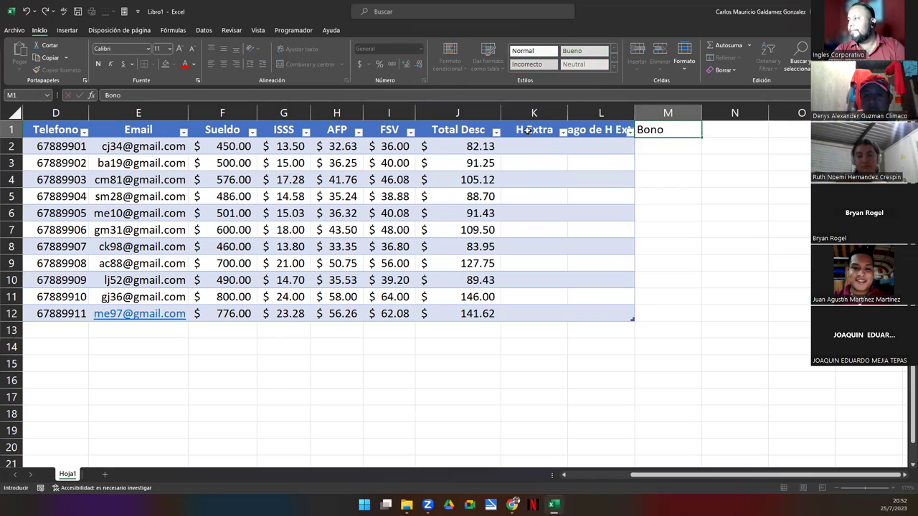
{"action": "key", "text": "Tab"}
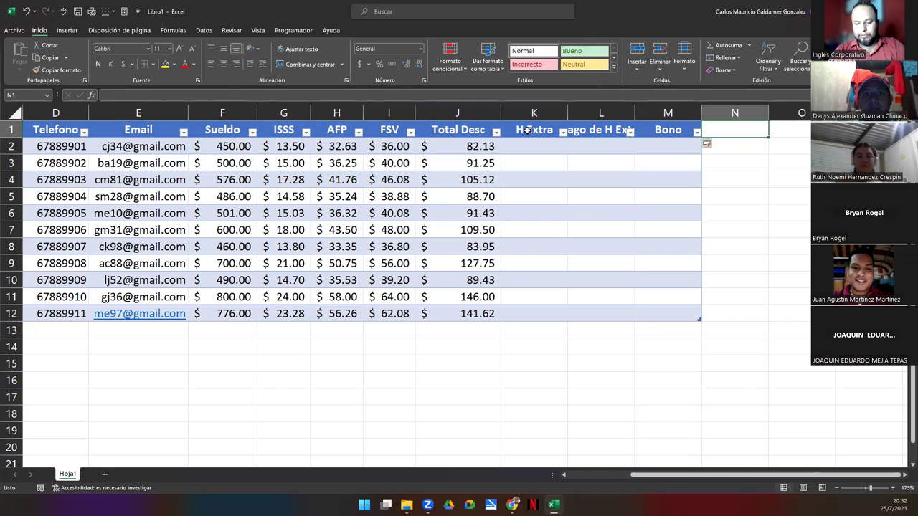
{"action": "type", "text": "Gi"}
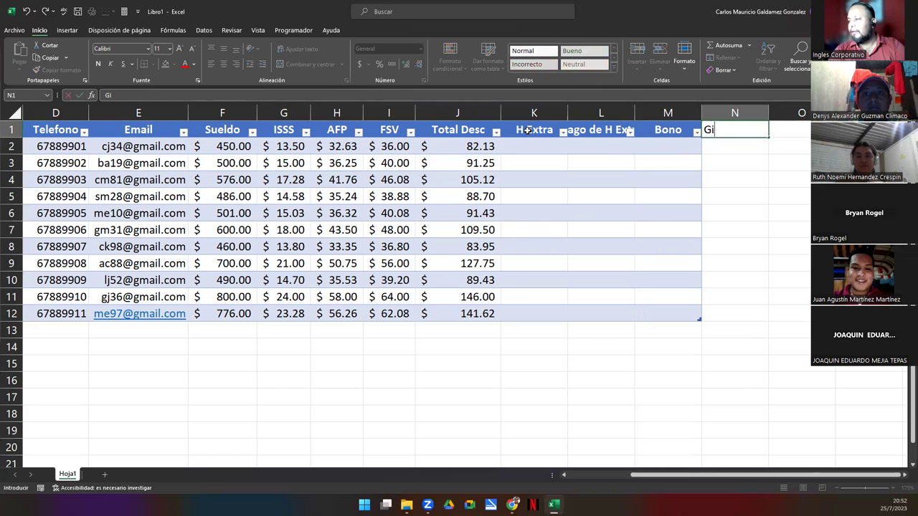
{"action": "type", "text": "ftCar"}
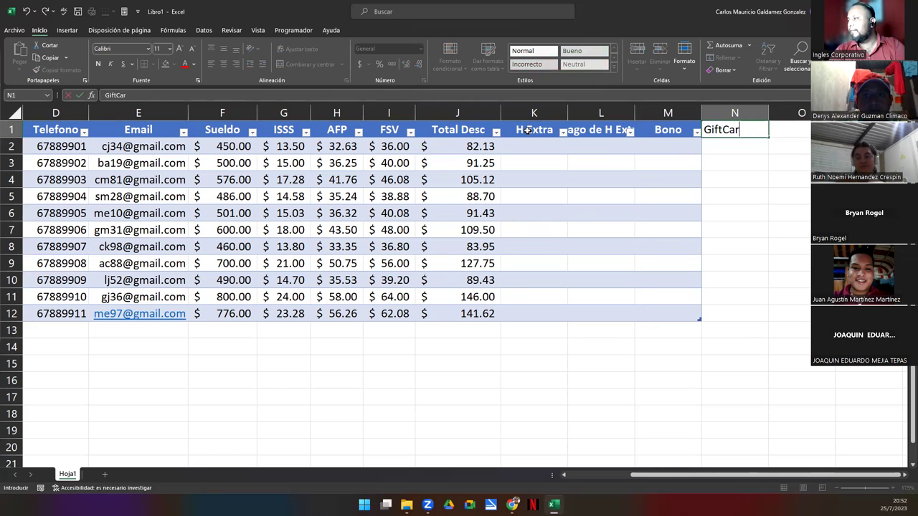
{"action": "type", "text": "d"}
{"action": "key", "text": "Tab"}
{"action": "type", "text": "Total In"}
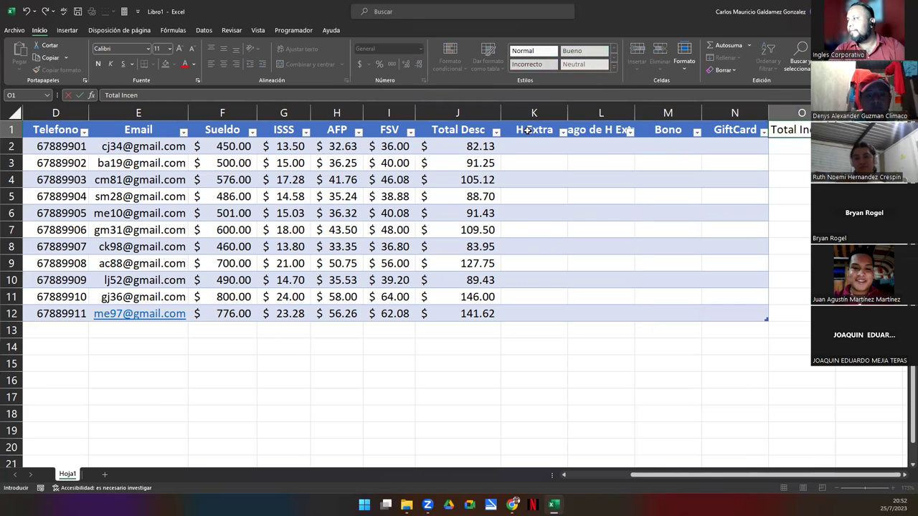
{"action": "type", "text": "cen"}
{"action": "key", "text": "Tab"}
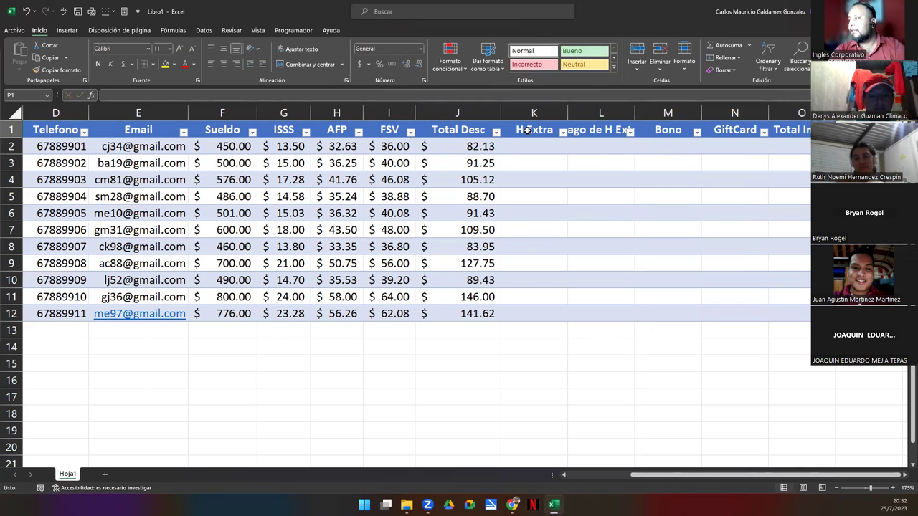
{"action": "type", "text": "Sueldo Neto"}
{"action": "key", "text": "Return"}
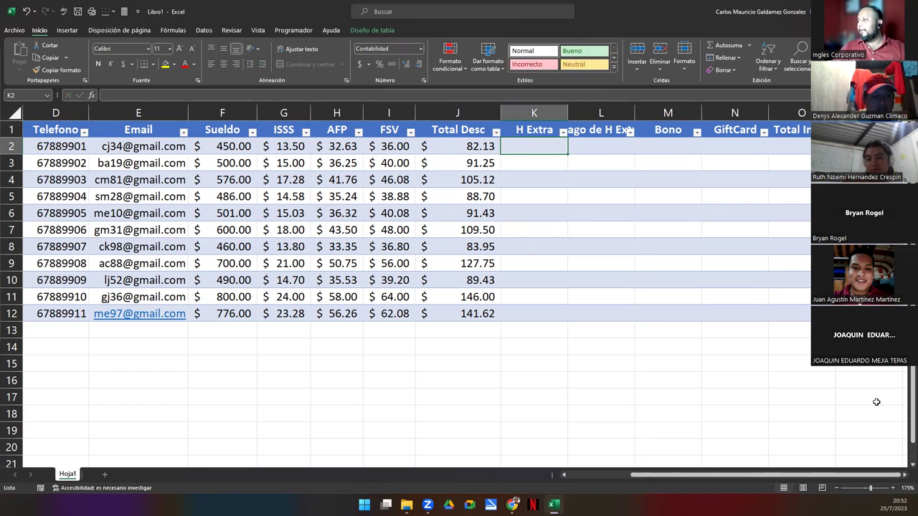
AutoFit columns L, M and N to their header text
{"action": "left_click", "coordinate": [904, 478]}
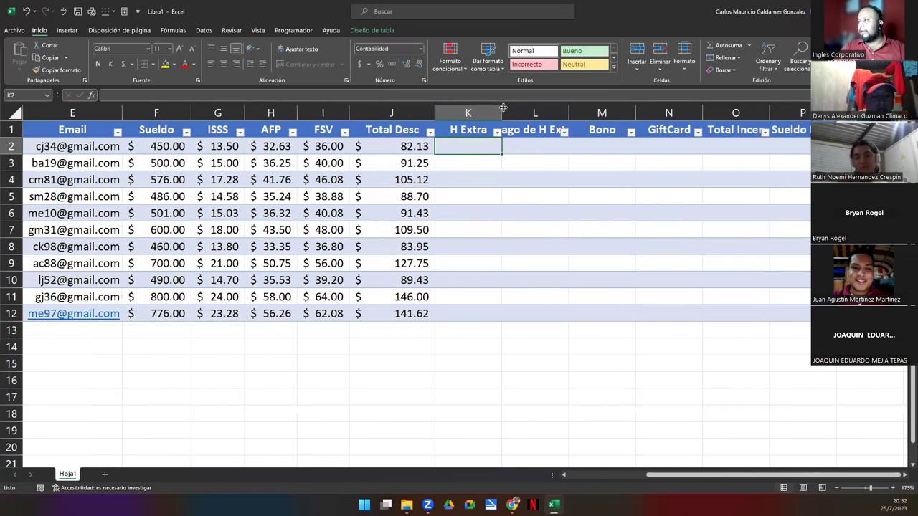
{"action": "double_click", "coordinate": [570, 112]}
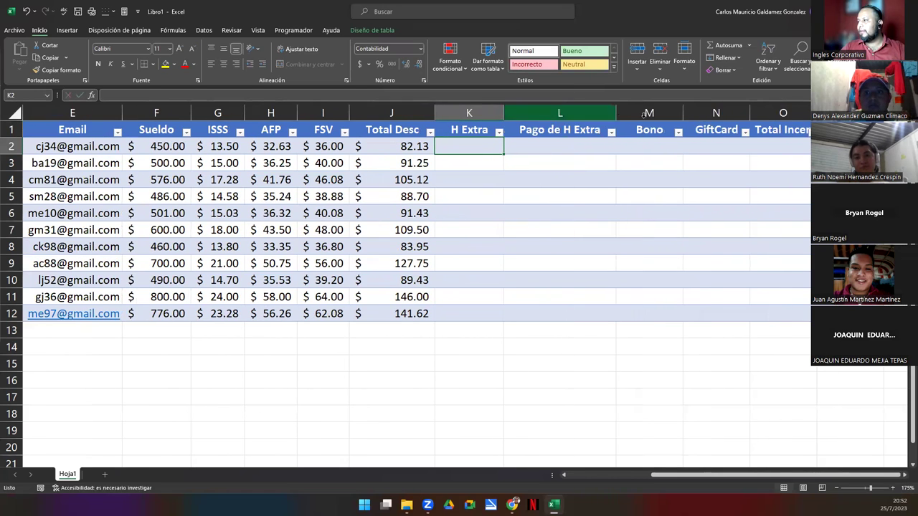
{"action": "double_click", "coordinate": [682, 115]}
{"action": "double_click", "coordinate": [741, 114]}
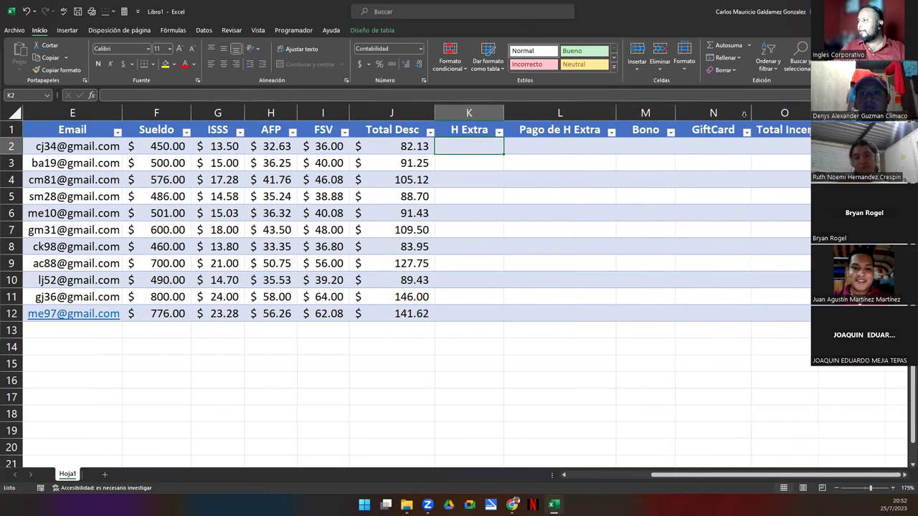
AutoFit column O to Total Incen and scroll back to column A
{"action": "double_click", "coordinate": [818, 112]}
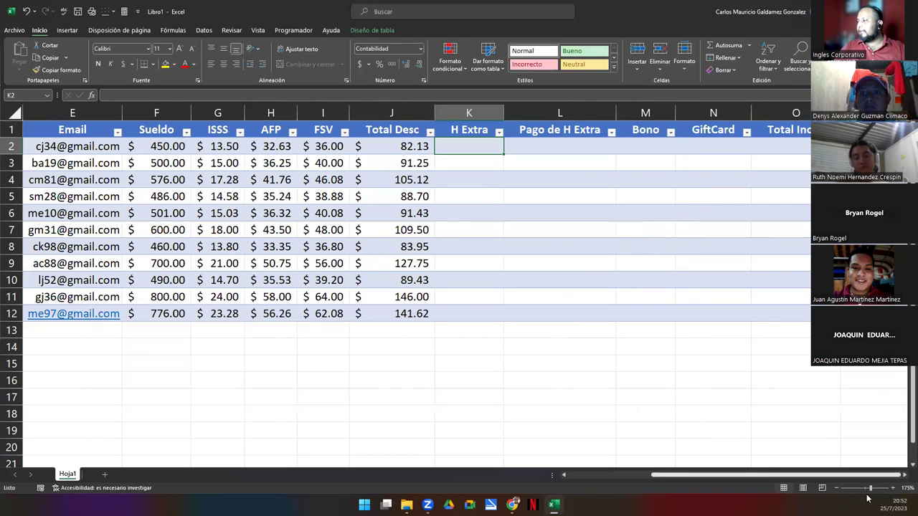
{"action": "left_click", "coordinate": [904, 478]}
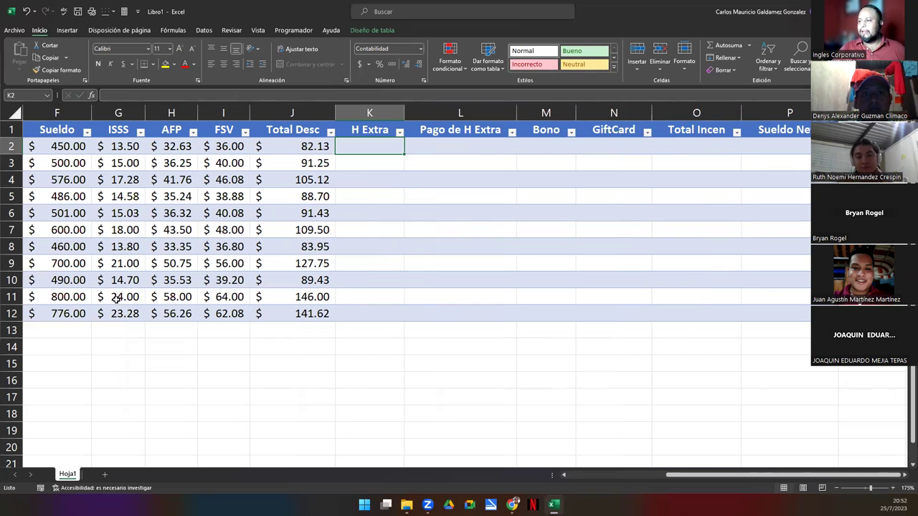
{"action": "left_click", "coordinate": [569, 476]}
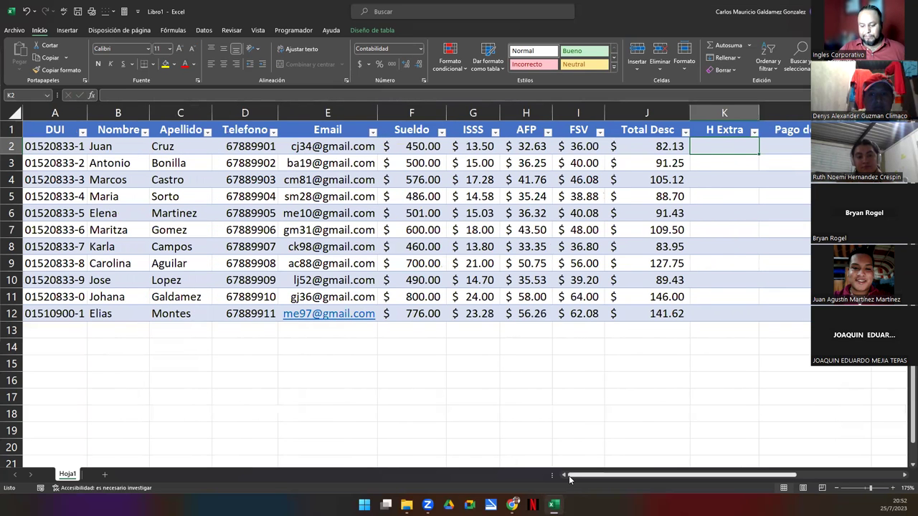
Select the DUI values in A2:A12 and the empty cells below the table
{"action": "left_click_drag", "start_coordinate": [67, 148], "coordinate": [68, 313]}
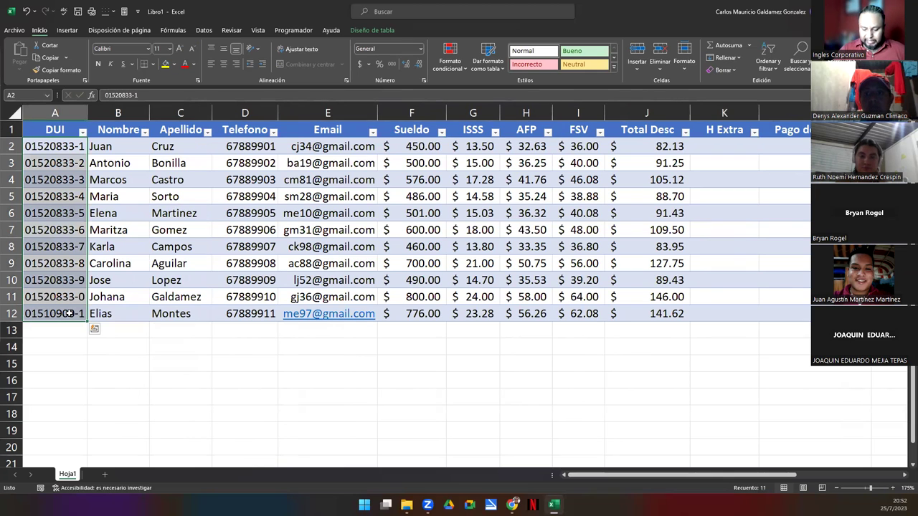
{"action": "left_click_drag", "start_coordinate": [54, 330], "coordinate": [51, 383]}
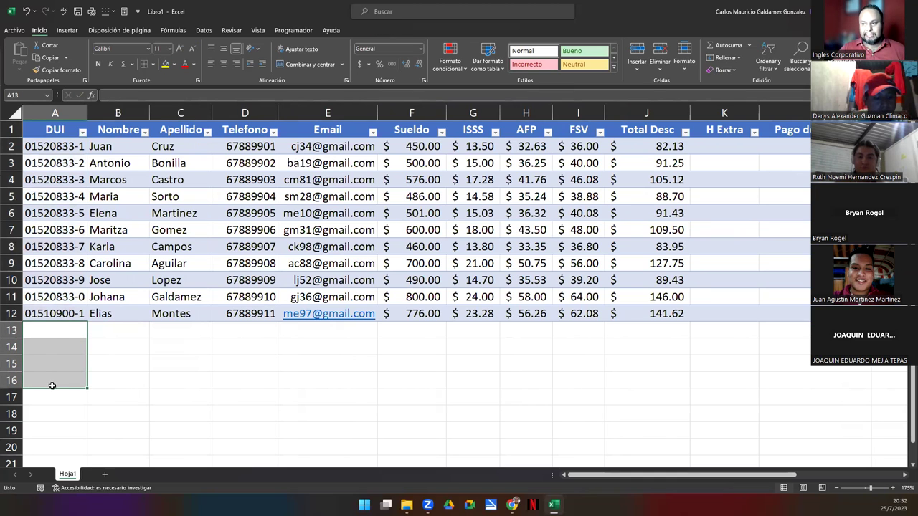
{"action": "left_click", "coordinate": [44, 329]}
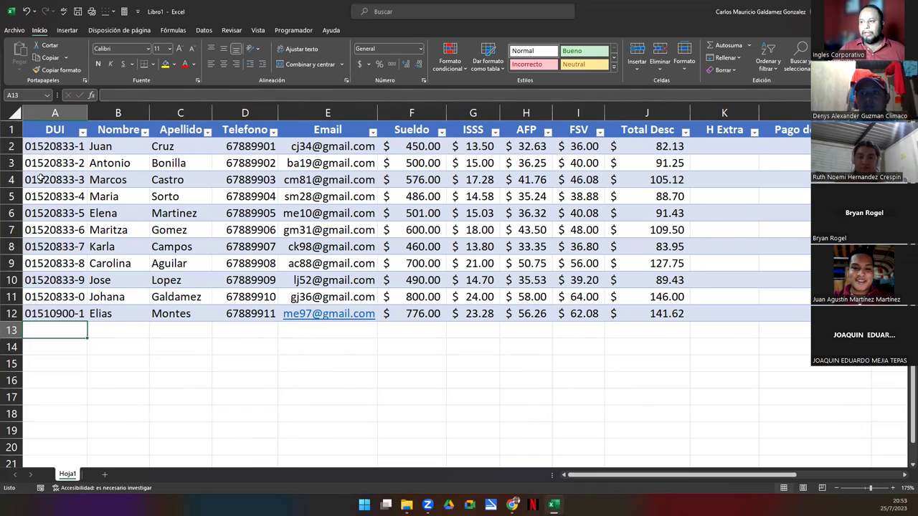
{"action": "left_click_drag", "start_coordinate": [45, 380], "coordinate": [50, 157]}
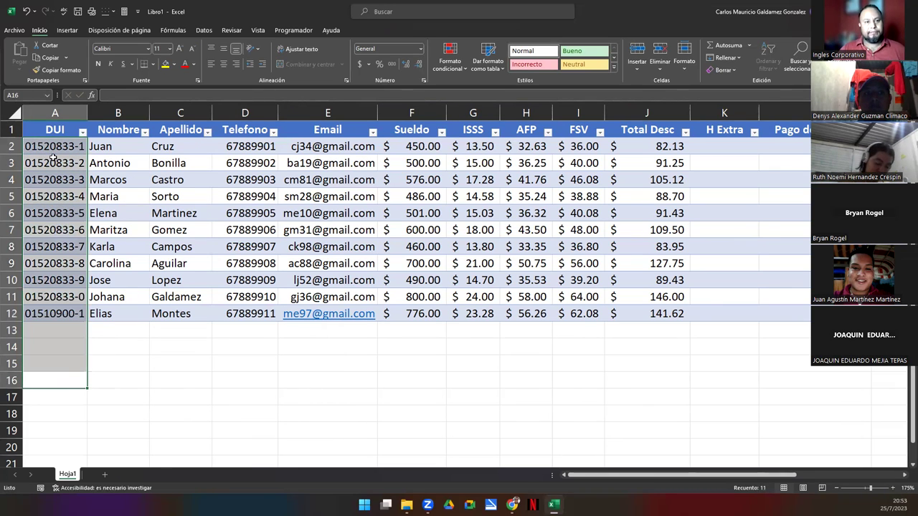
{"action": "left_click", "coordinate": [50, 158]}
Type 'Agregar 4 personas' in B16 and the columns note in B17
{"action": "left_click", "coordinate": [114, 383]}
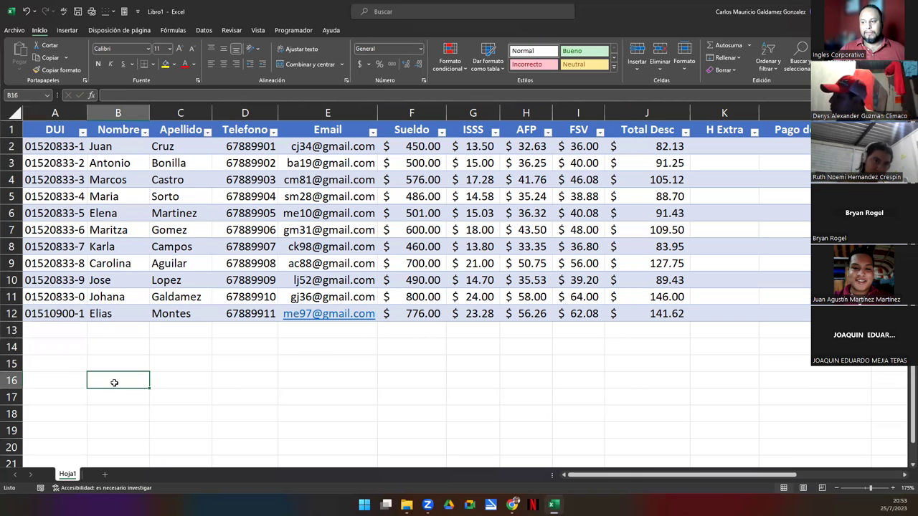
{"action": "type", "text": "Agrega"}
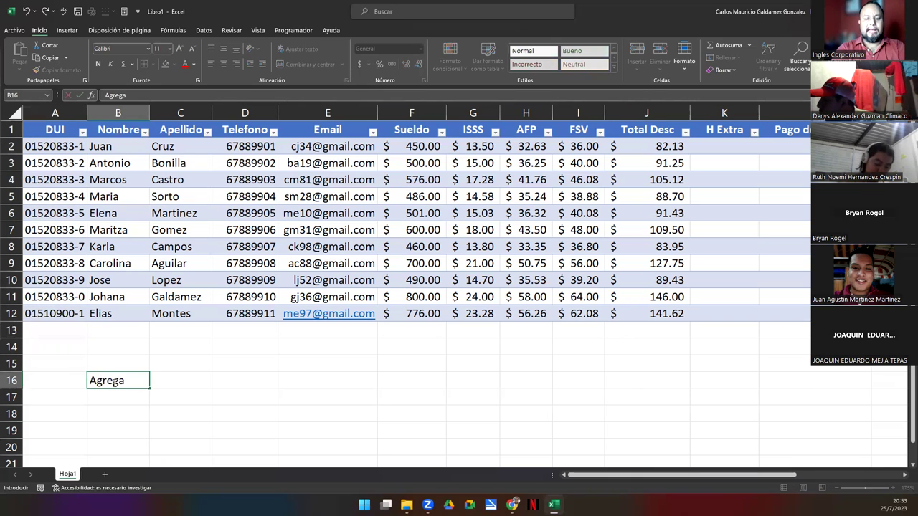
{"action": "type", "text": "r 4 personas"}
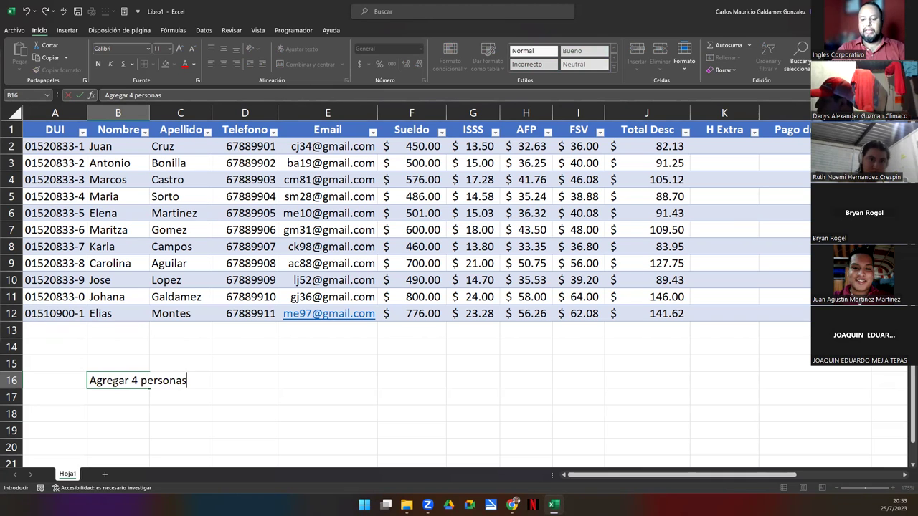
{"action": "key", "text": "Return"}
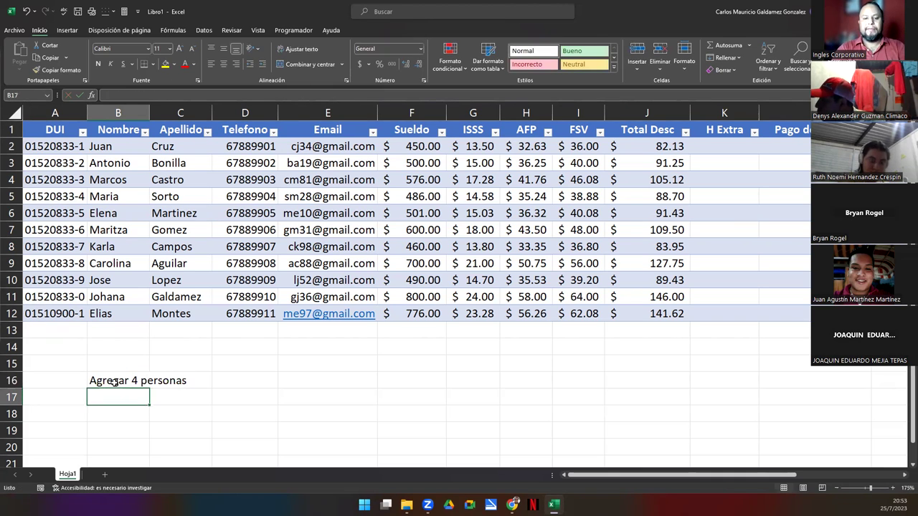
{"action": "type", "text": "Agregar "}
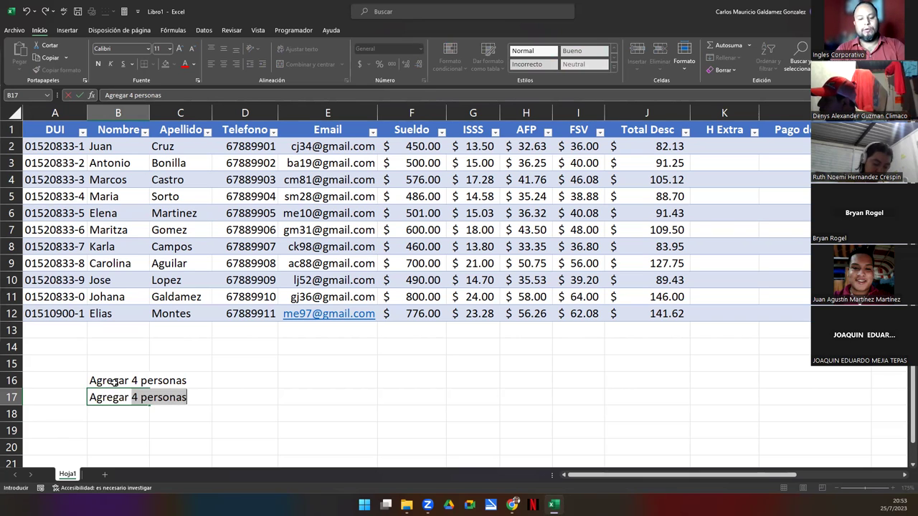
{"action": "type", "text": "Columnas mo"}
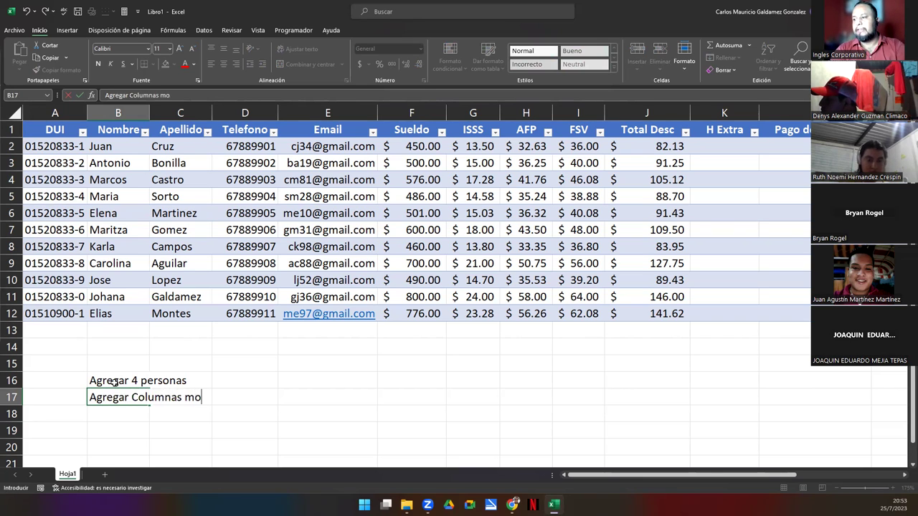
{"action": "type", "text": "strdas"}
{"action": "key", "text": "Return"}
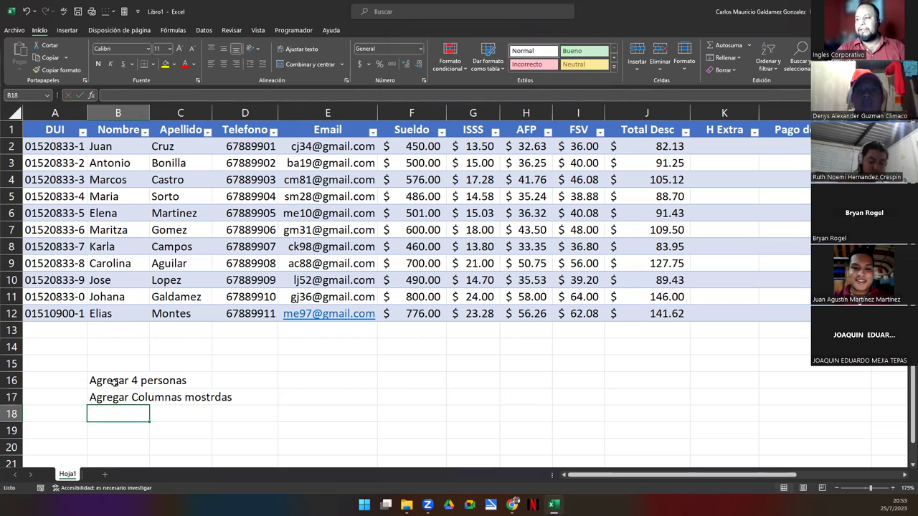
Correct the B17 typo so it reads 'Agregar Columnas mostradas'
{"action": "key", "text": "Up"}
{"action": "key", "text": "F2"}
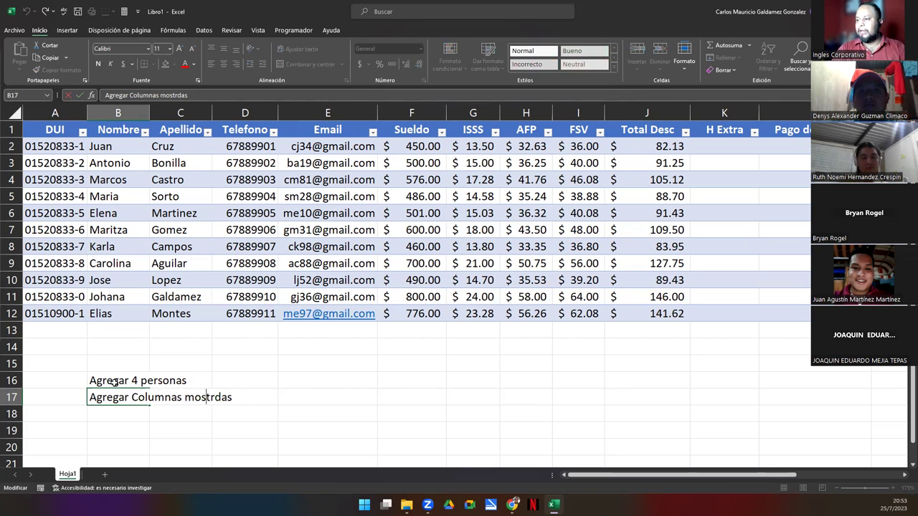
{"action": "key", "text": "Right"}
{"action": "type", "text": "a"}
{"action": "key", "text": "Return"}
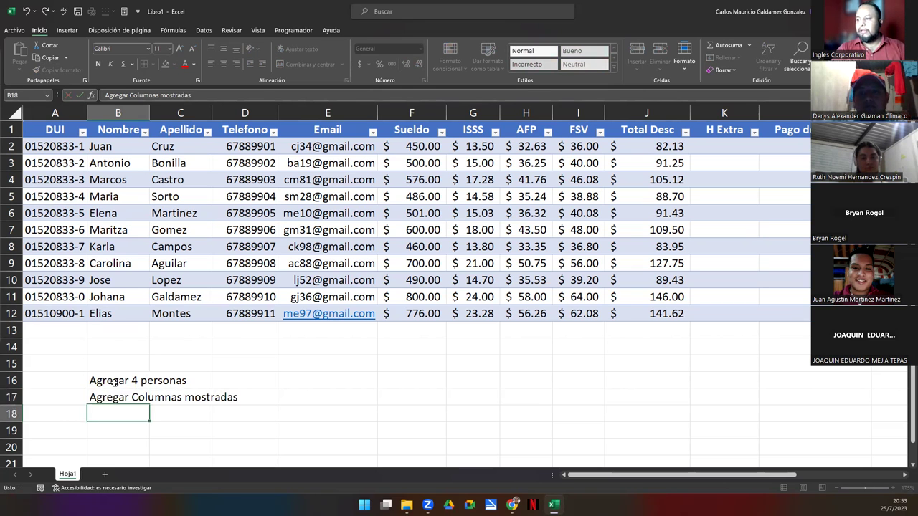
{"action": "key", "text": "Up"}
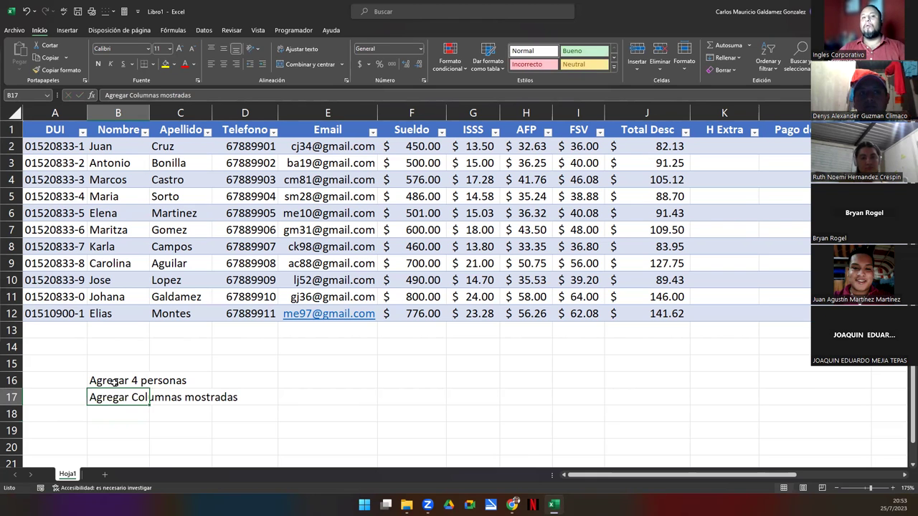
Snip a rectangle around the payroll table and the notes with Win+Shift+S
{"action": "scroll", "coordinate": [211, 341], "scroll_direction": "down", "scroll_amount": 2, "text": "ctrl"}
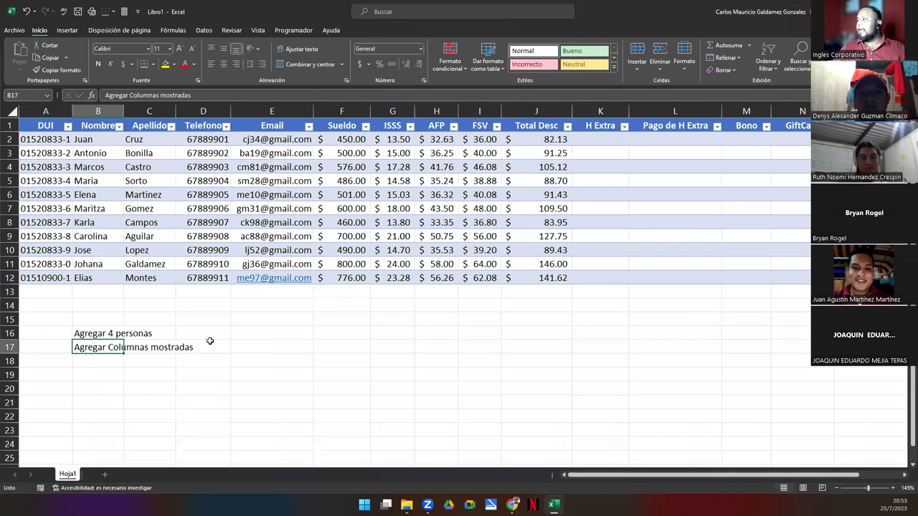
{"action": "scroll", "coordinate": [211, 339], "scroll_direction": "down", "scroll_amount": 1}
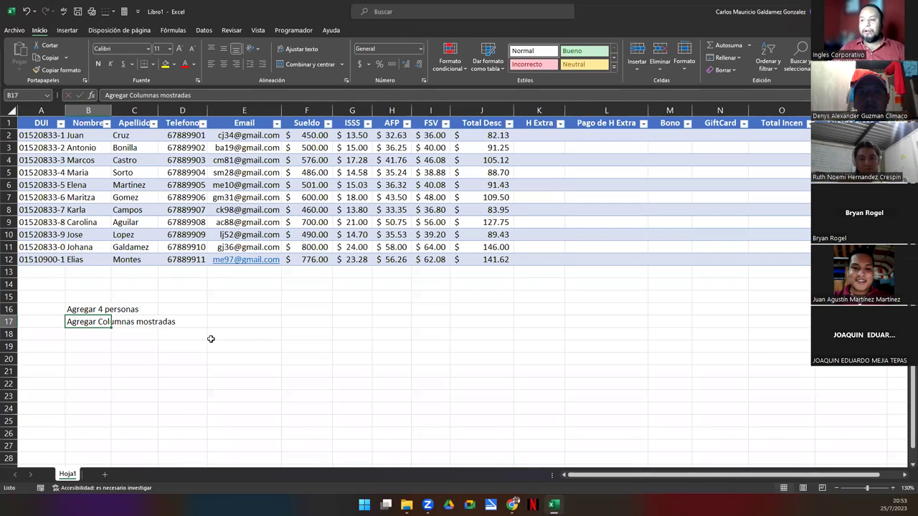
{"action": "left_click", "coordinate": [80, 344]}
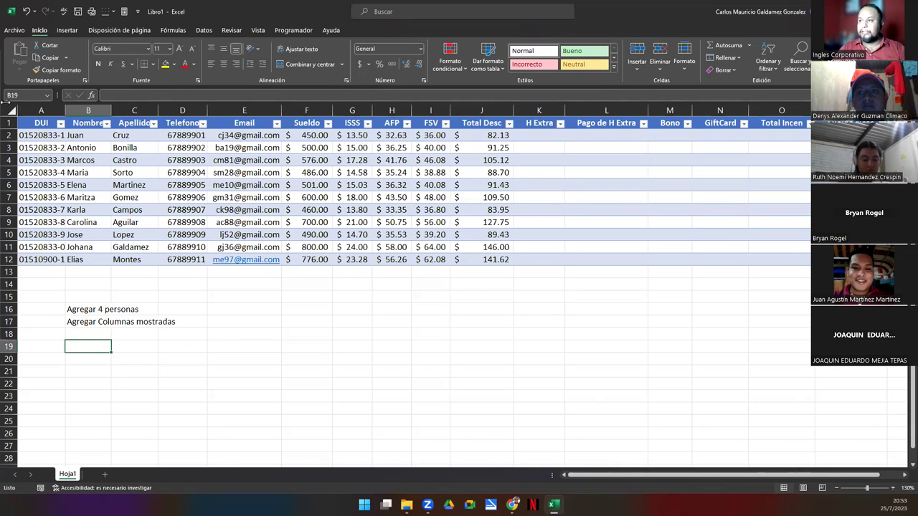
{"action": "key", "text": "super+shift+s"}
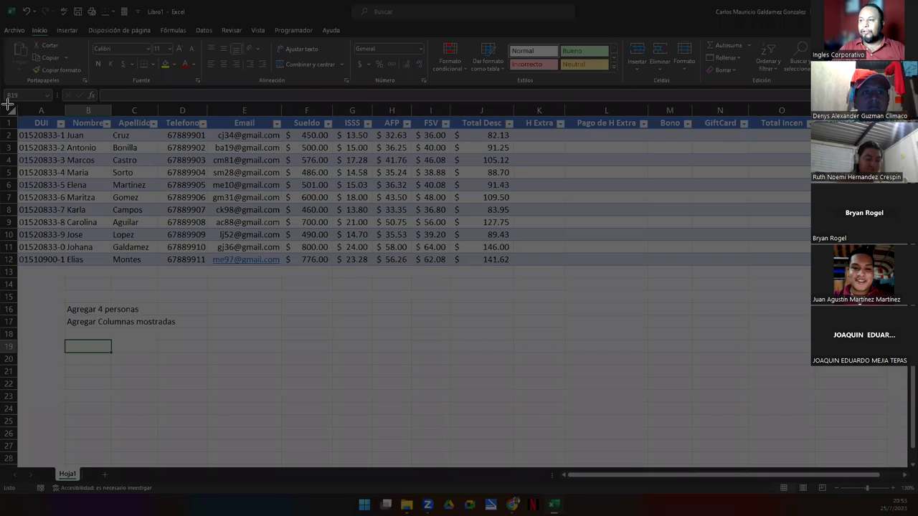
{"action": "left_click_drag", "start_coordinate": [7, 102], "coordinate": [810, 334]}
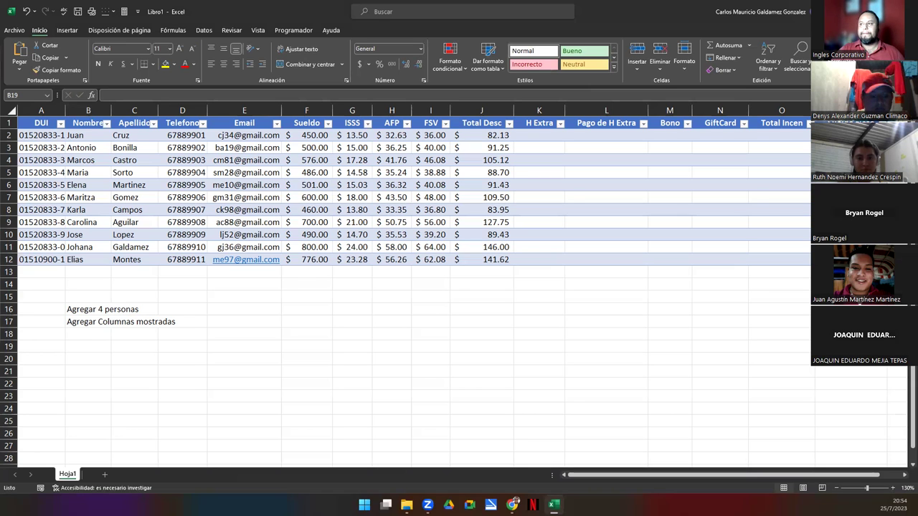
{"action": "left_click", "coordinate": [279, 307]}
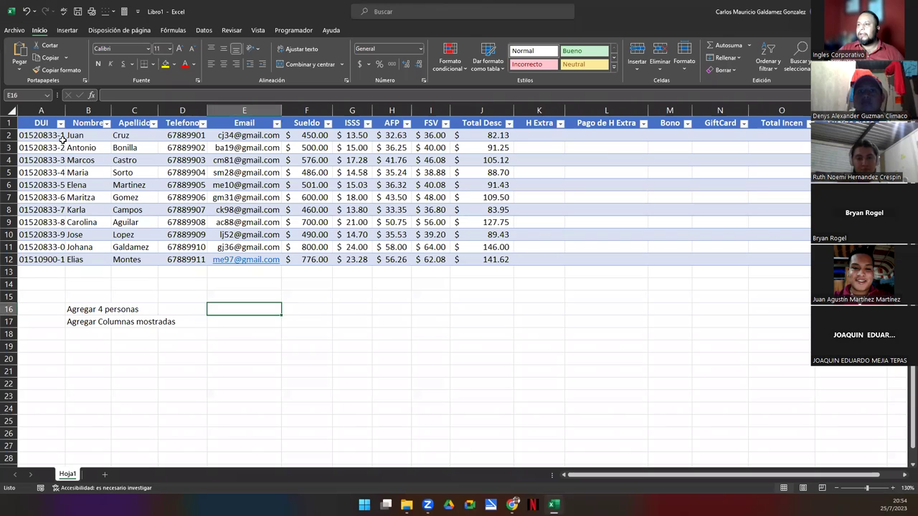
{"action": "left_click", "coordinate": [37, 122]}
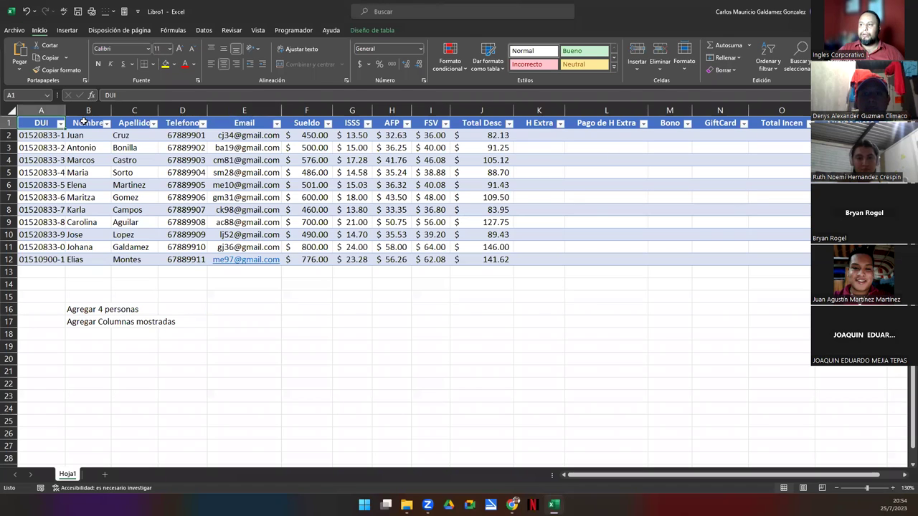
{"action": "left_click", "coordinate": [134, 124]}
{"action": "left_click", "coordinate": [182, 124]}
{"action": "left_click", "coordinate": [228, 123]}
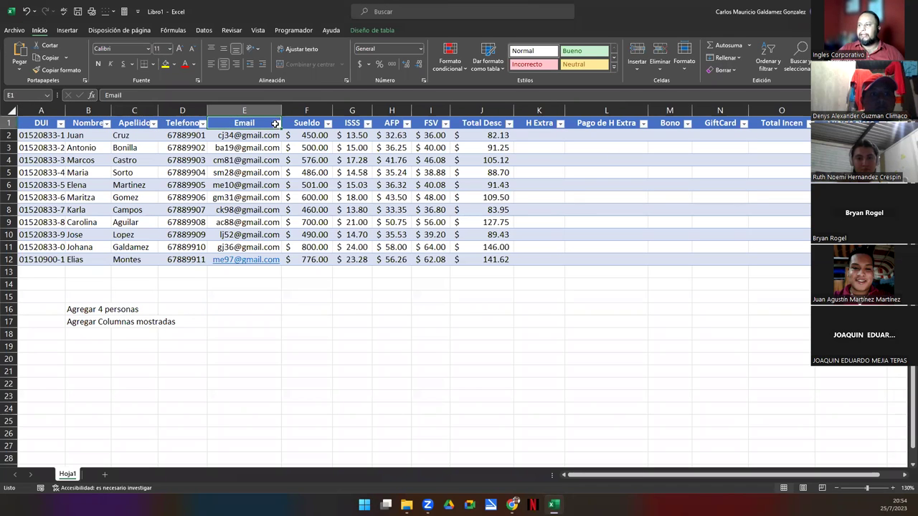
{"action": "left_click", "coordinate": [314, 125]}
{"action": "left_click", "coordinate": [344, 125]}
{"action": "left_click", "coordinate": [378, 123]}
{"action": "left_click", "coordinate": [429, 124]}
{"action": "left_click", "coordinate": [488, 123]}
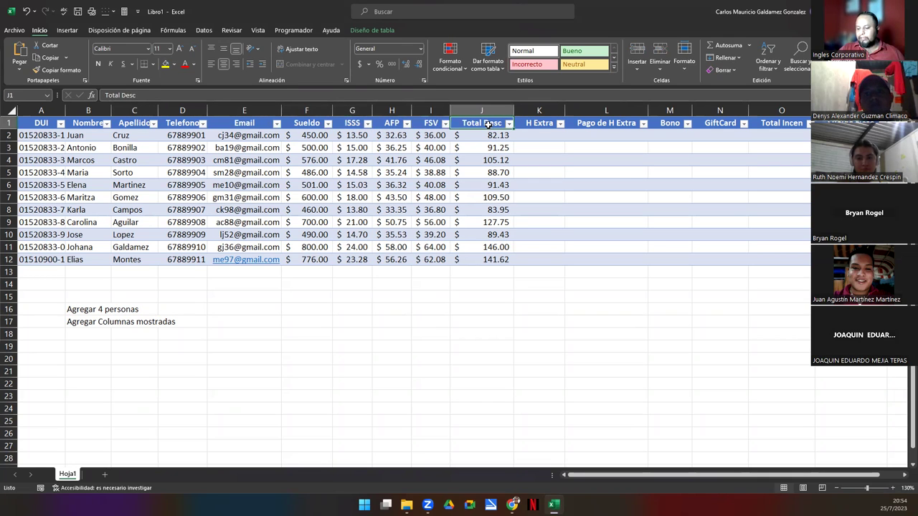
{"action": "left_click", "coordinate": [544, 124]}
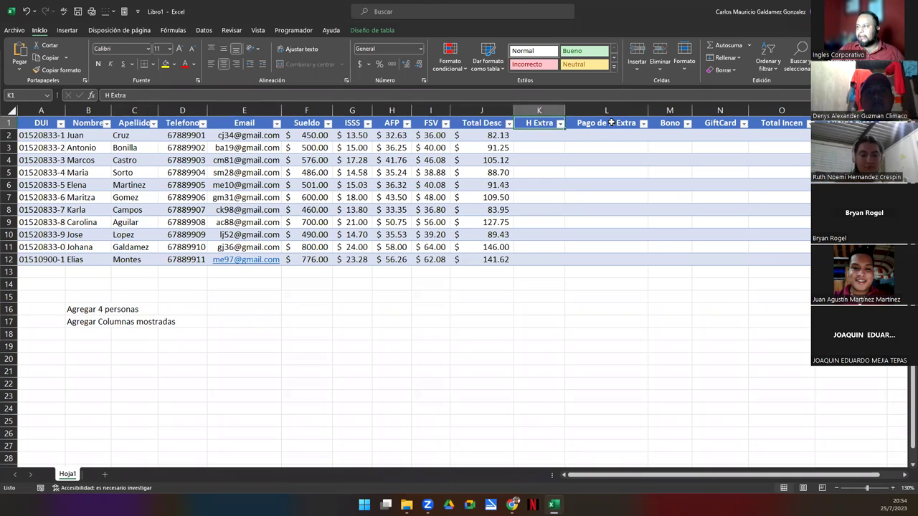
{"action": "left_click", "coordinate": [610, 123]}
{"action": "left_click", "coordinate": [671, 130]}
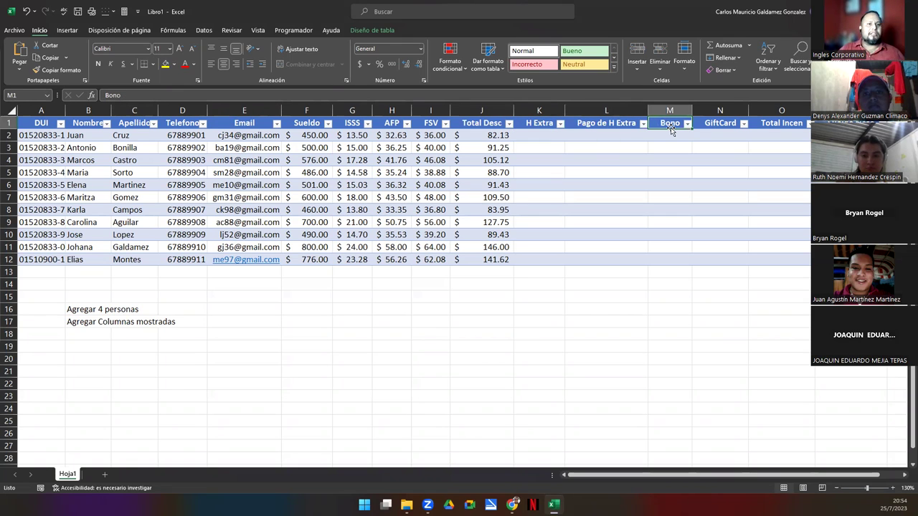
{"action": "left_click", "coordinate": [714, 123]}
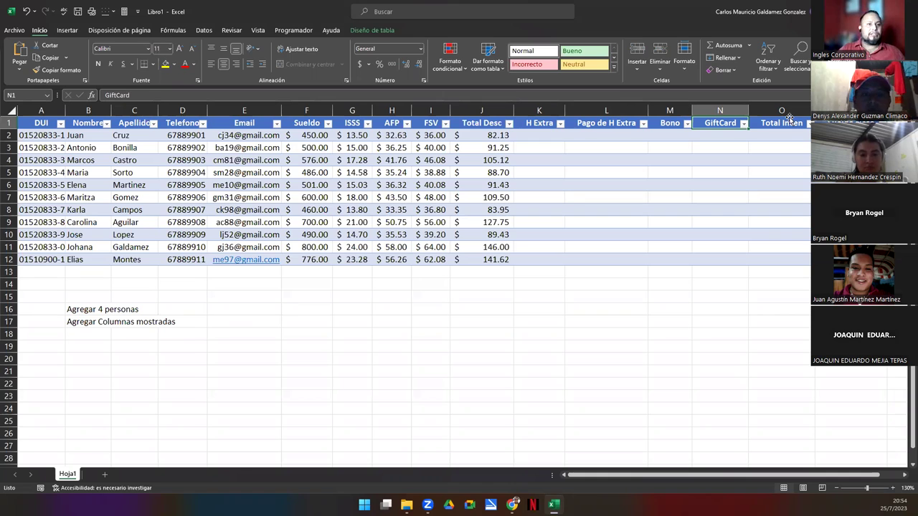
{"action": "left_click_drag", "start_coordinate": [671, 135], "coordinate": [708, 142]}
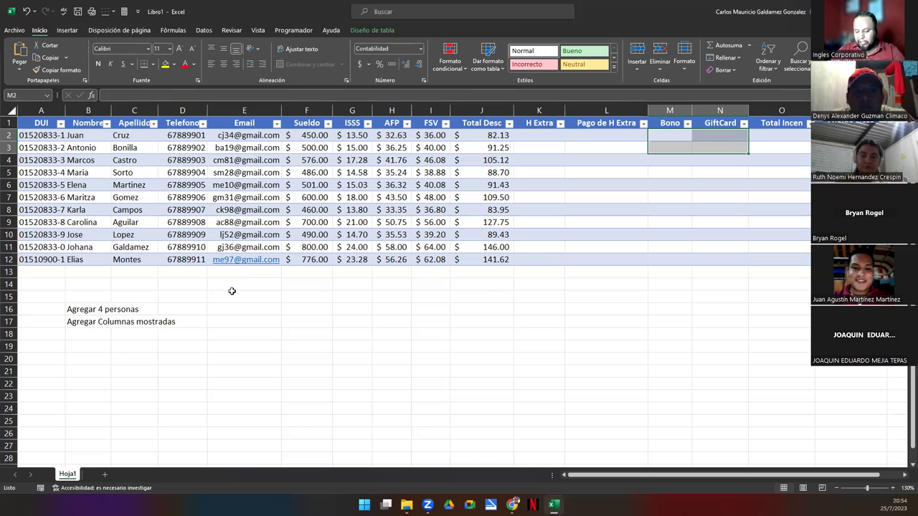
{"action": "left_click_drag", "start_coordinate": [792, 136], "coordinate": [794, 257]}
{"action": "left_click", "coordinate": [616, 135]}
{"action": "left_click_drag", "start_coordinate": [617, 135], "coordinate": [720, 134]}
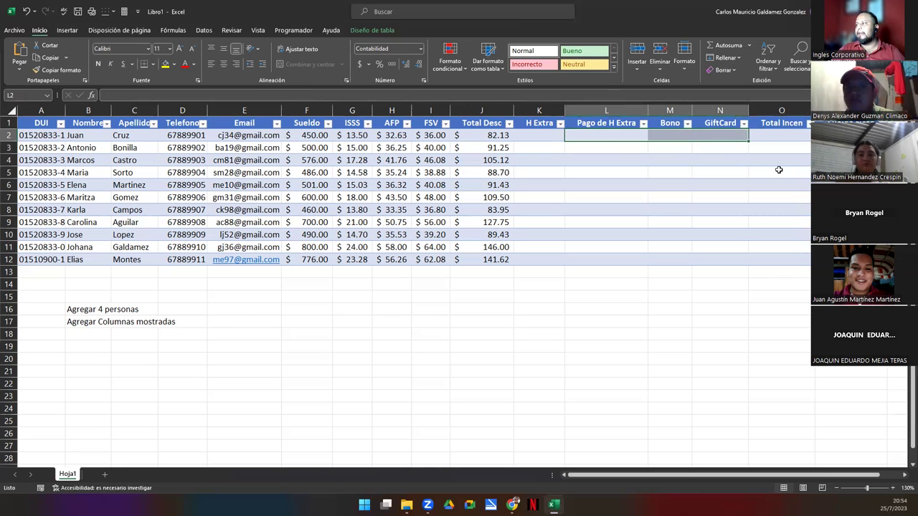
{"action": "left_click", "coordinate": [832, 135]}
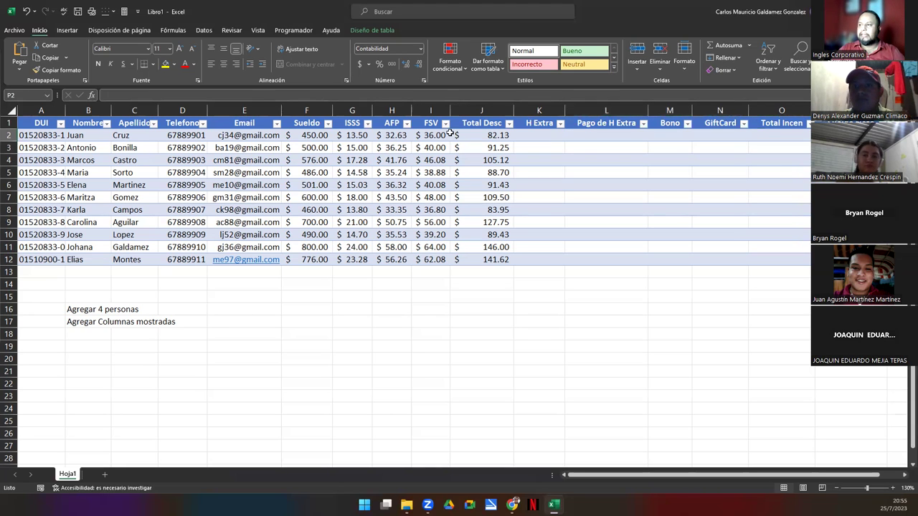
{"action": "left_click", "coordinate": [323, 138]}
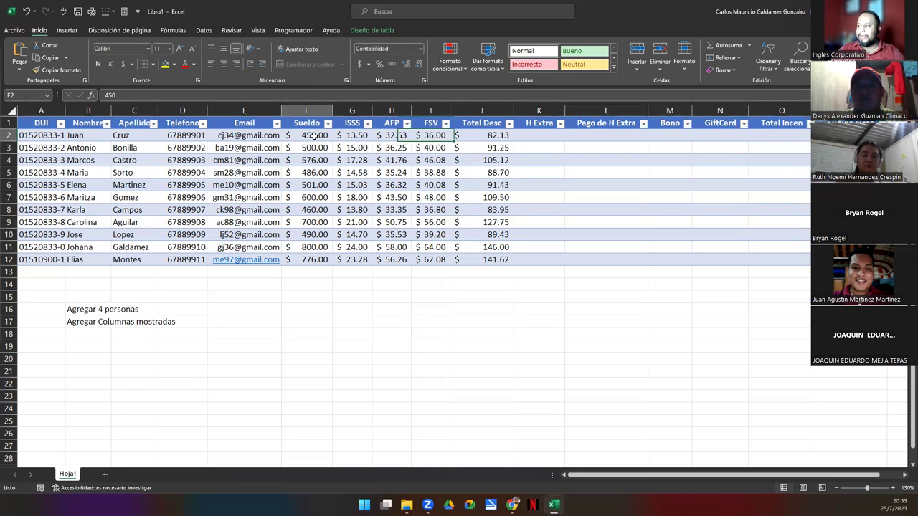
{"action": "left_click", "coordinate": [783, 136]}
{"action": "left_click_drag", "start_coordinate": [484, 135], "coordinate": [472, 262]}
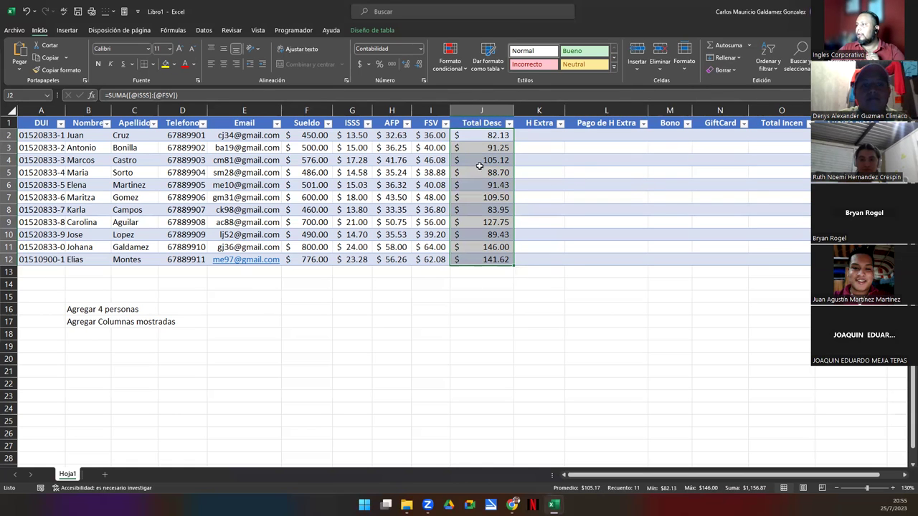
{"action": "left_click", "coordinate": [468, 137]}
{"action": "double_click", "coordinate": [468, 137]}
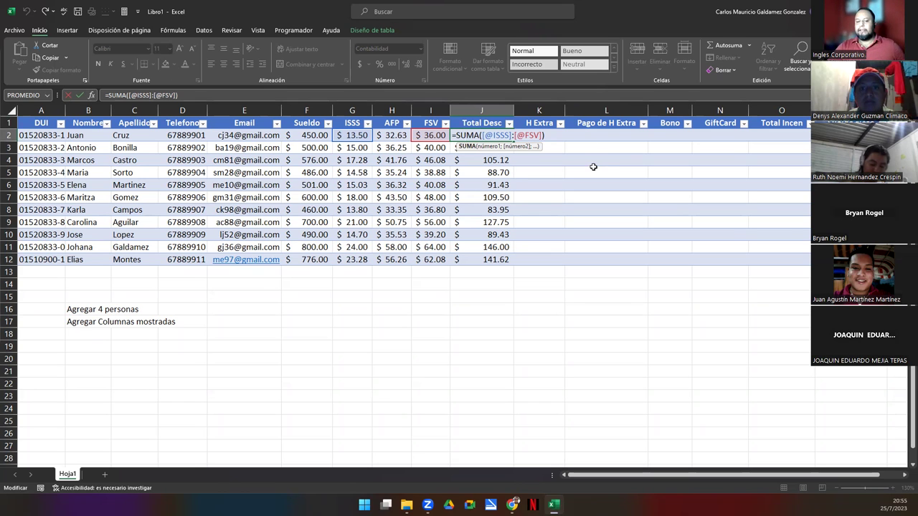
{"action": "key", "text": "ctrl+Return"}
{"action": "left_click", "coordinate": [541, 135]}
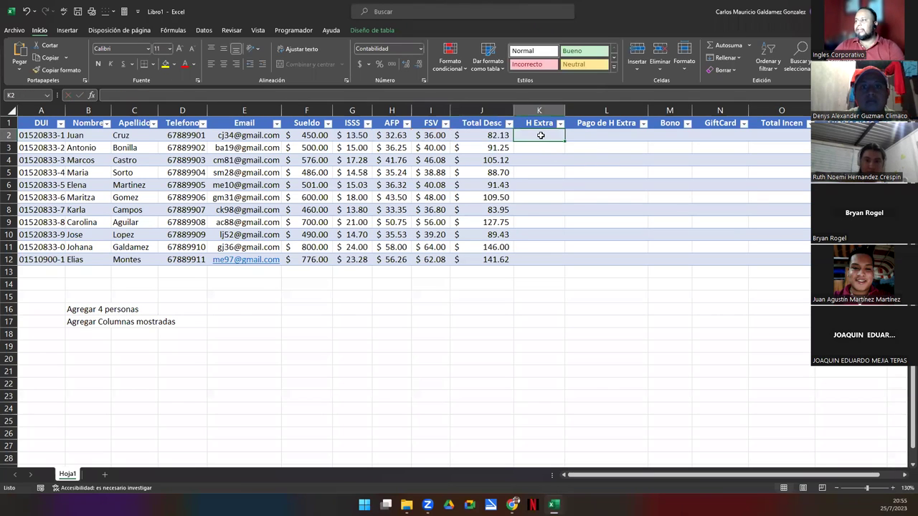